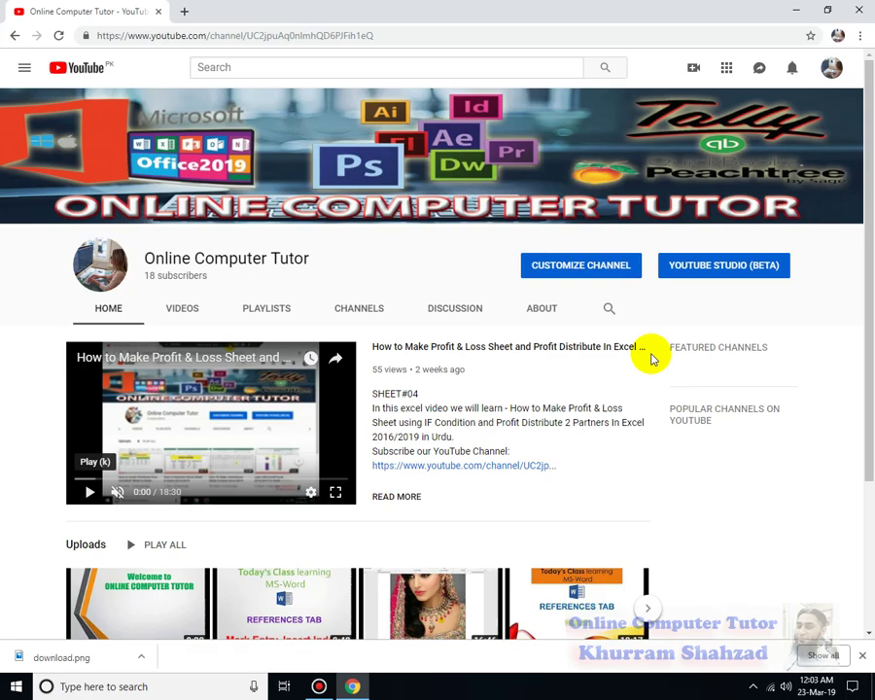
Minimize Chrome, launch Word from the desktop and create blank Document1.
left_click(794, 9)
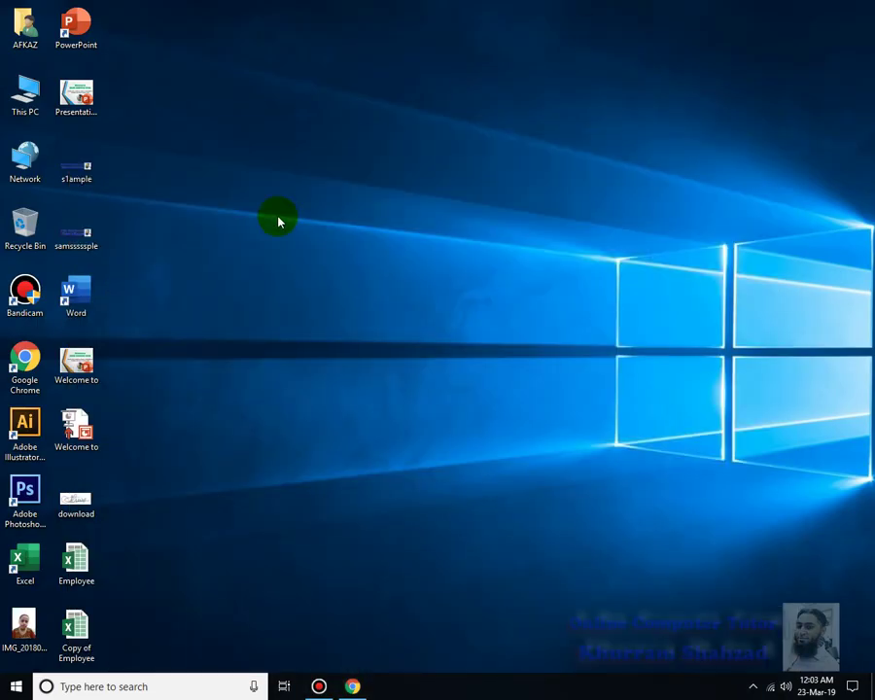
double_click(67, 299)
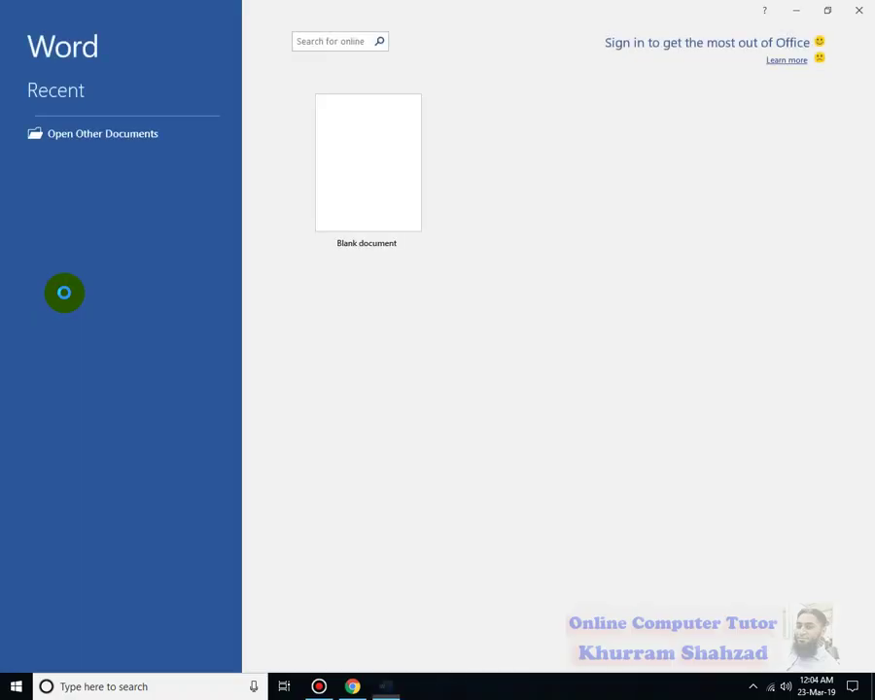
left_click(362, 235)
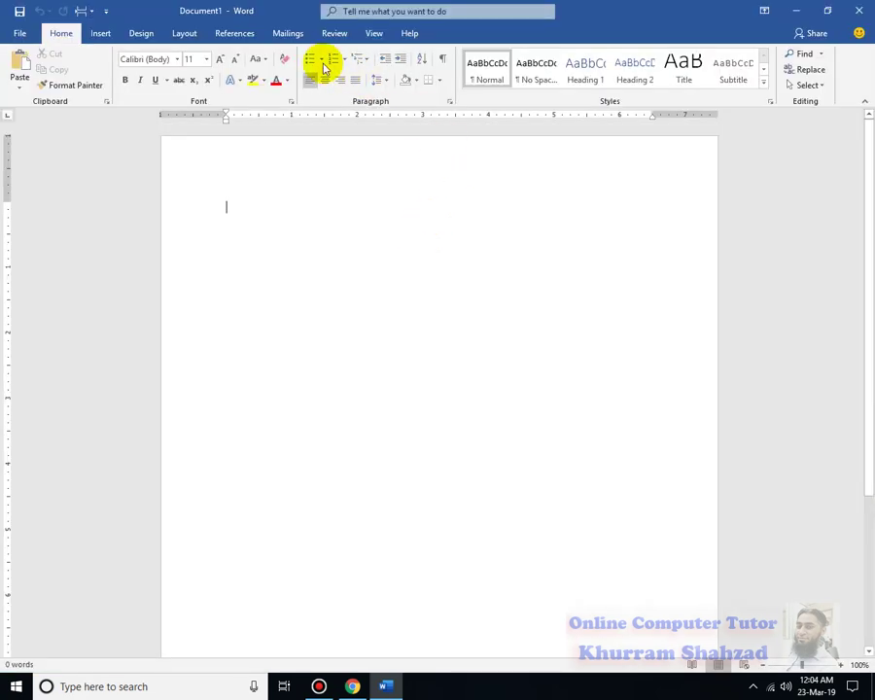
Open the Envelopes and Labels dialog from the Mailings tab.
left_click(290, 34)
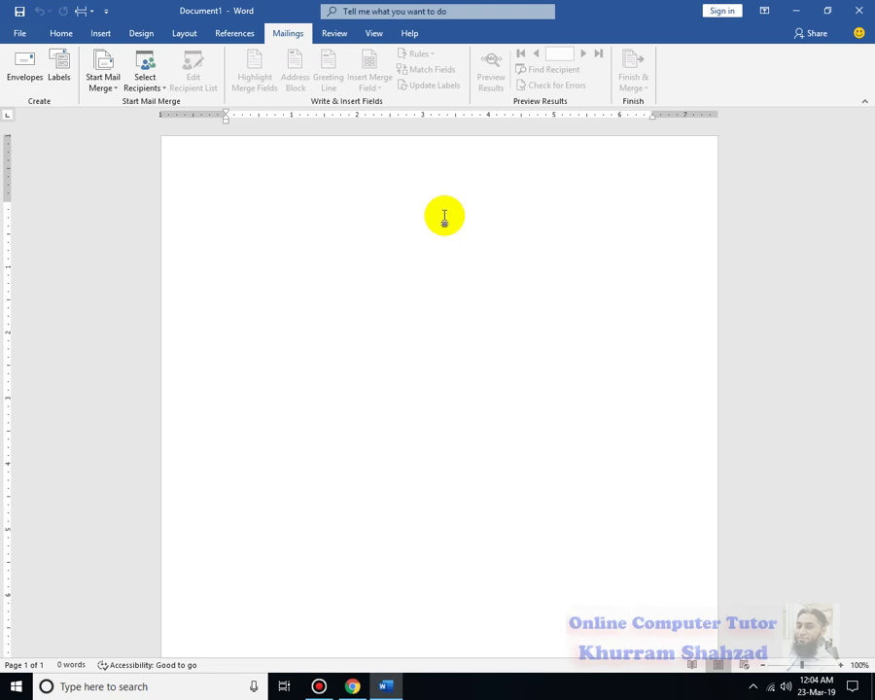
left_click(22, 76)
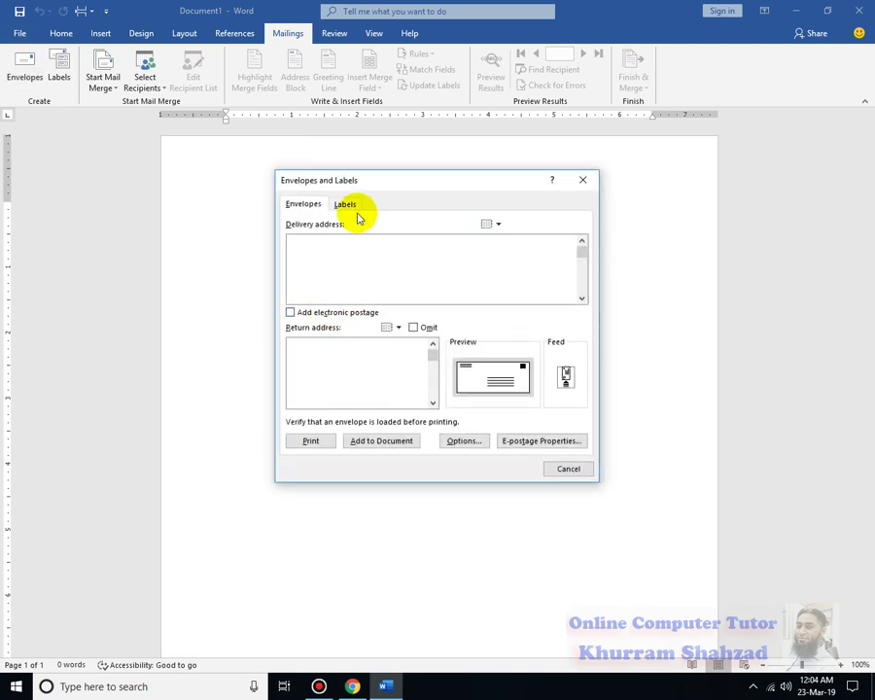
Enter the delivery street address and phone number on separate lines in the Delivery address box.
left_click(305, 239)
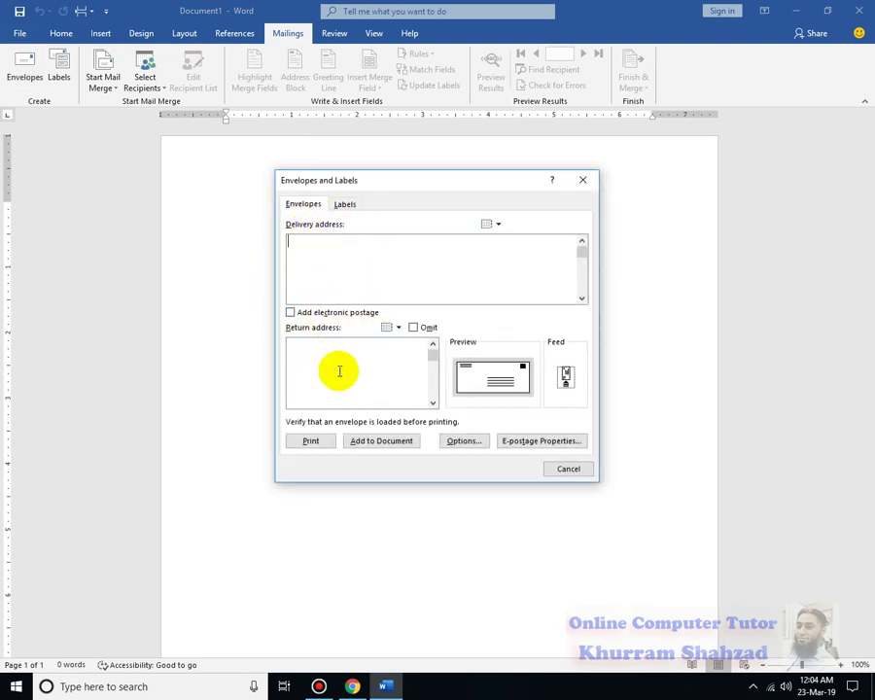
left_click(329, 261)
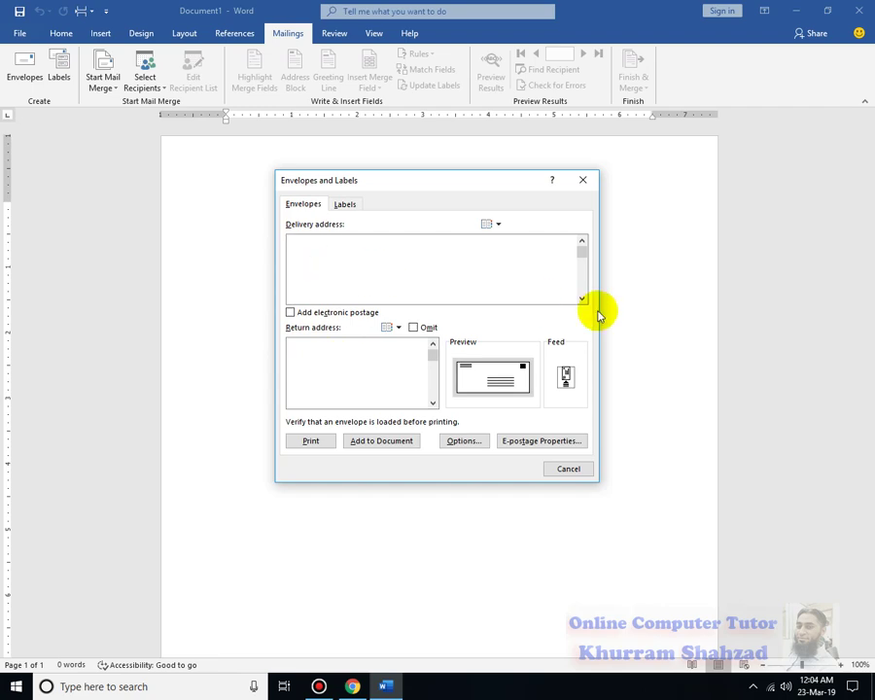
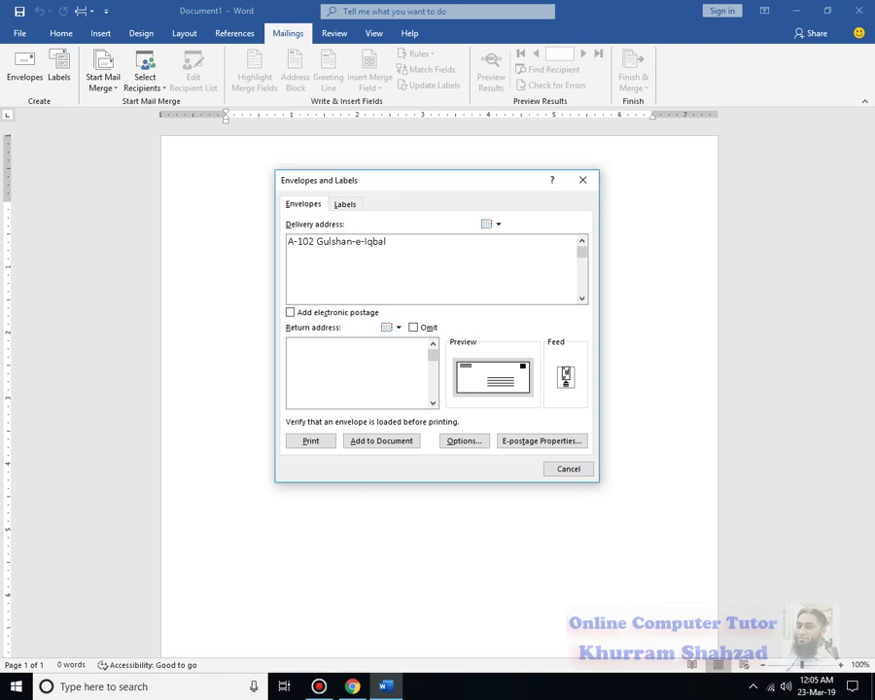
key("Return")
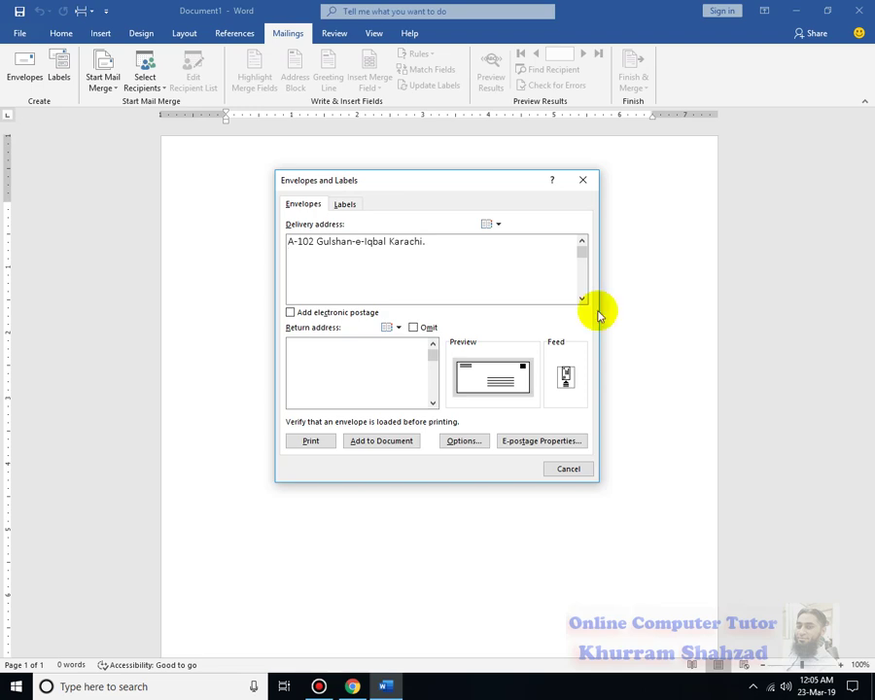
type("Near Imtia")
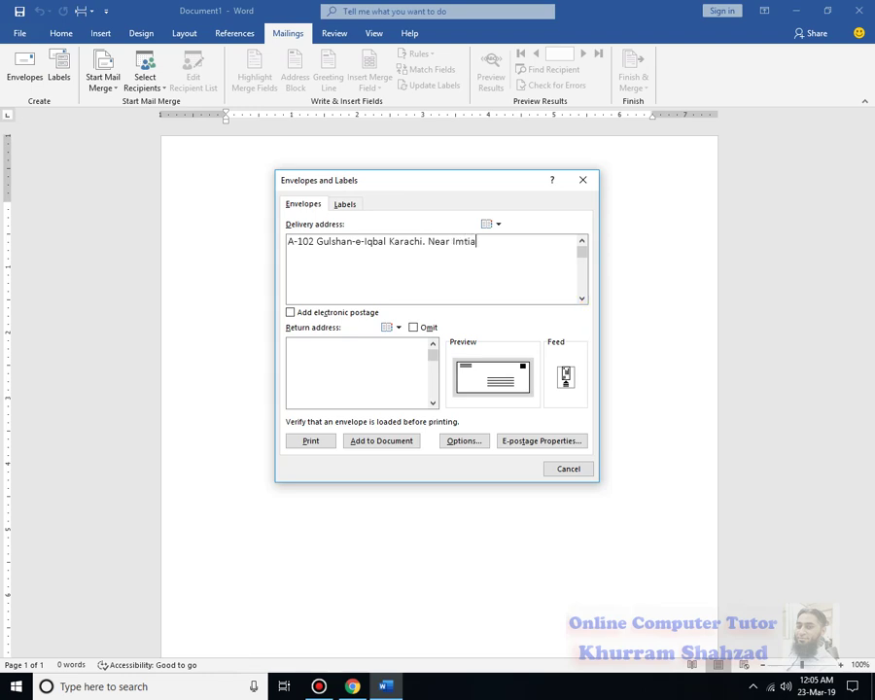
type("z Super")
key("Return")
type("Store. Ph:")
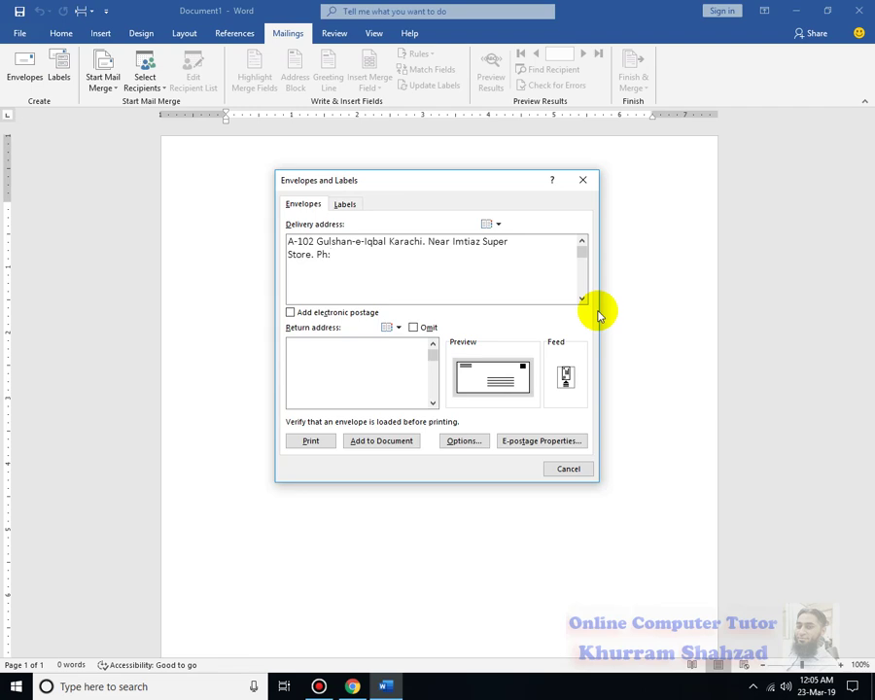
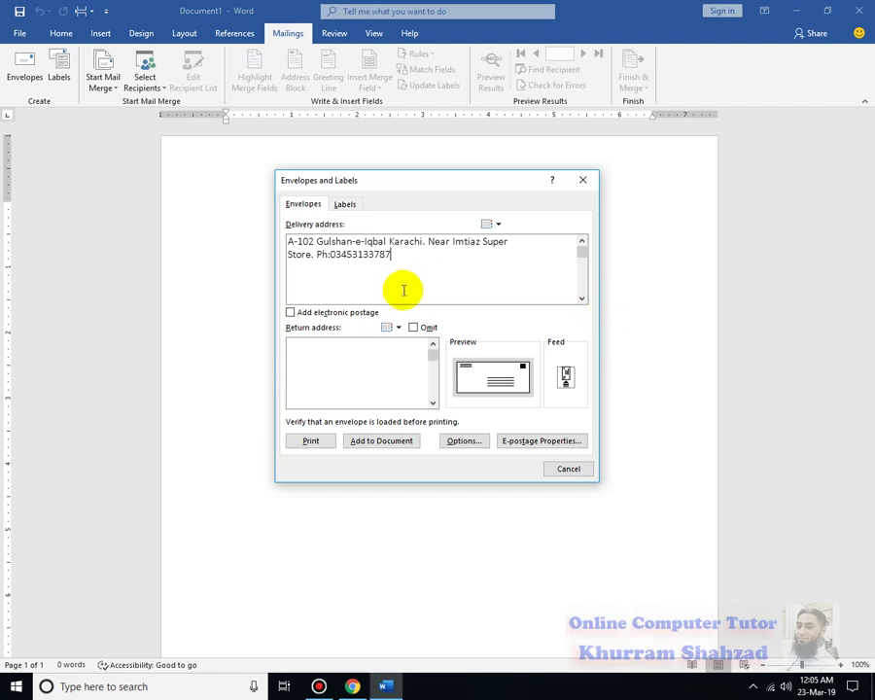
left_click(372, 340)
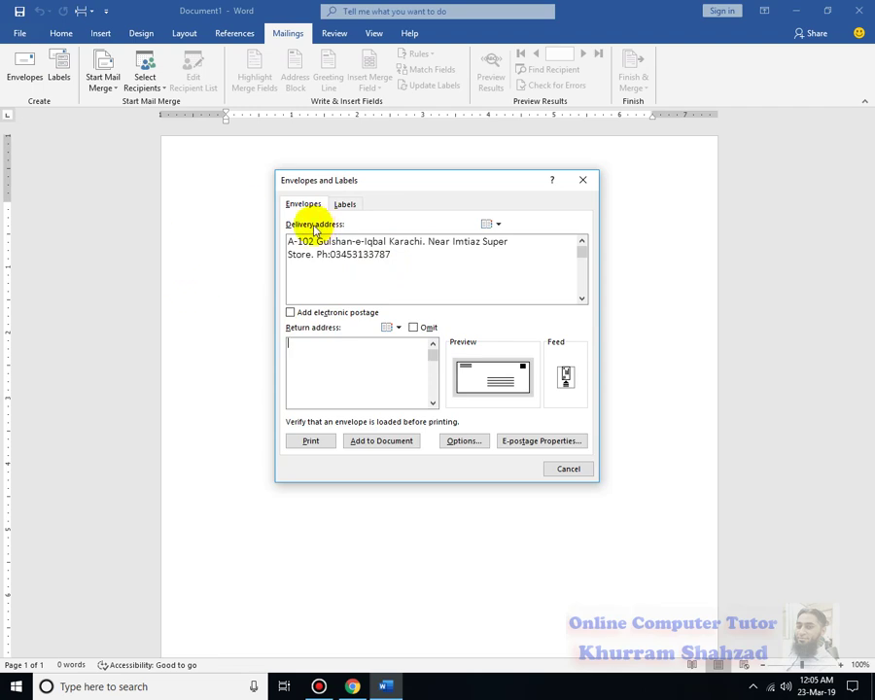
Enter the company's return address and phone number, correcting a mistyped letter.
left_click(305, 361)
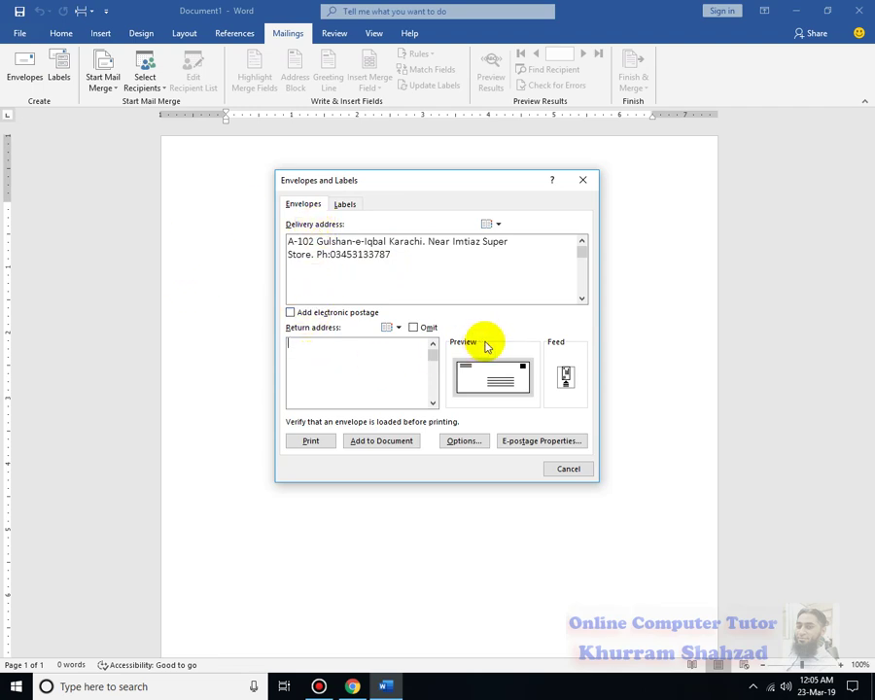
type("XYz")
key("BackSpace")
type("Z")
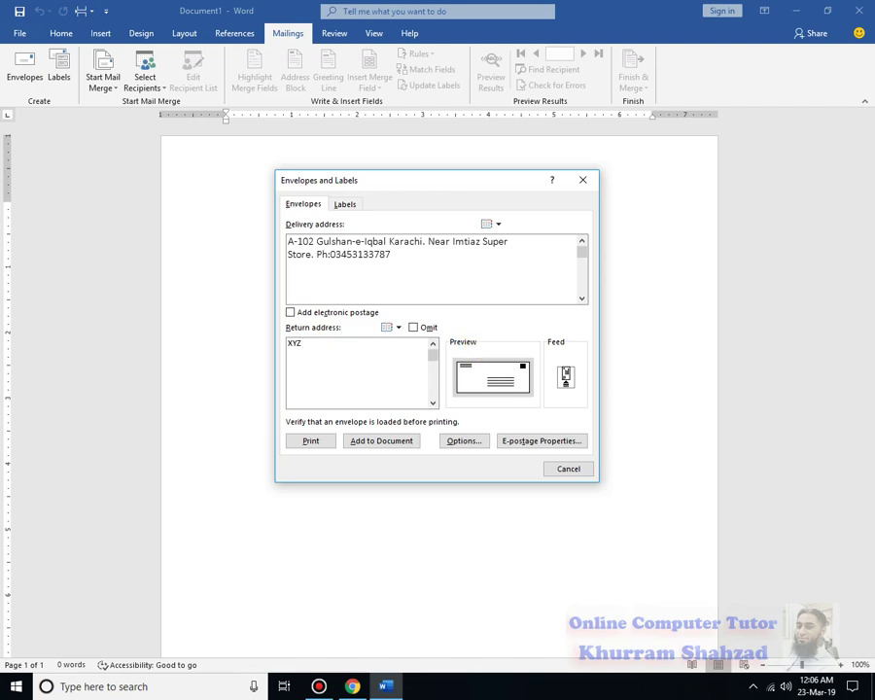
type(" Mall")
type(" K")
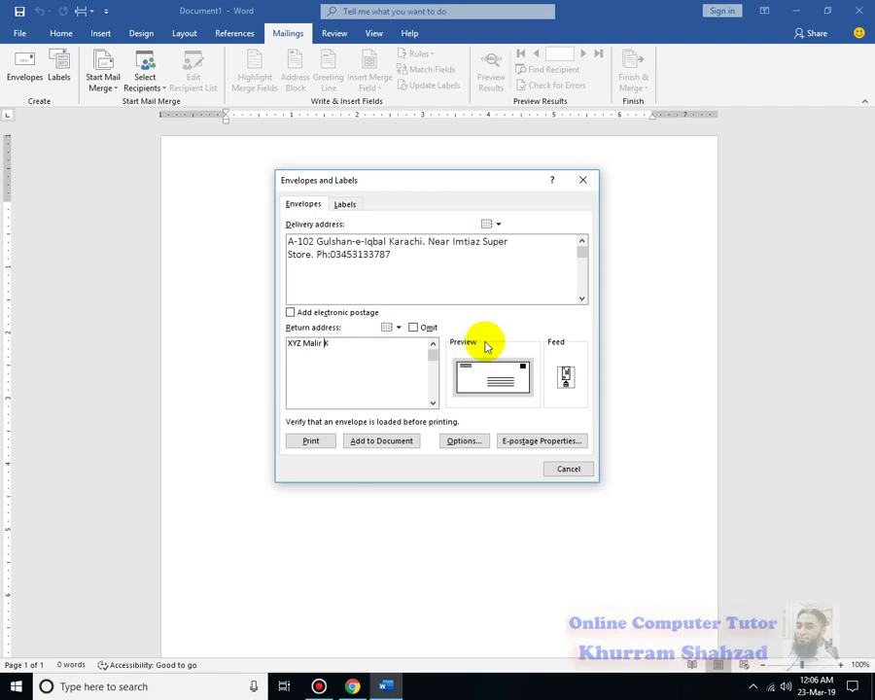
type("ala Board")
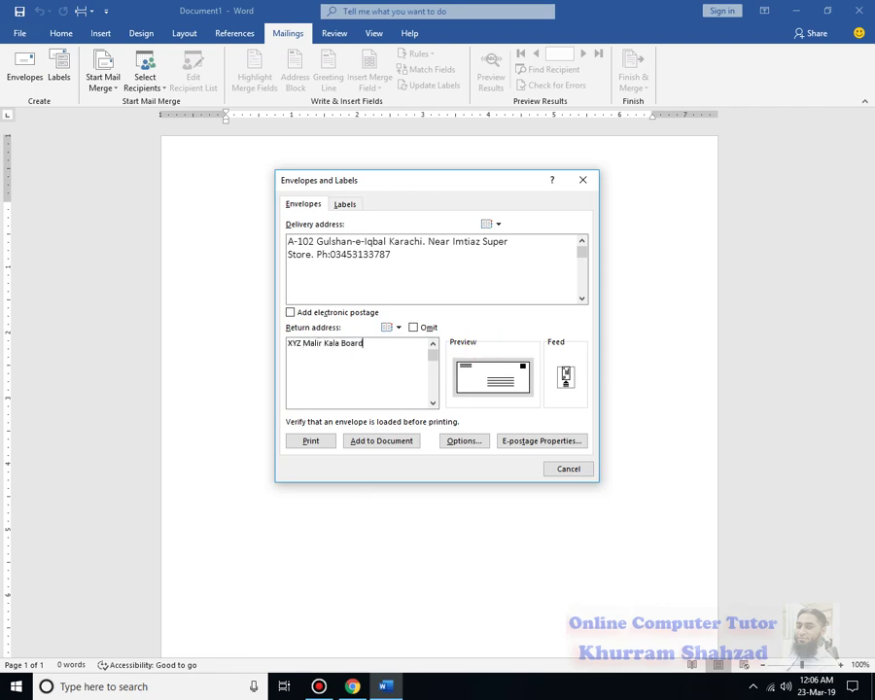
type(" Karachi,Ph:123456789")
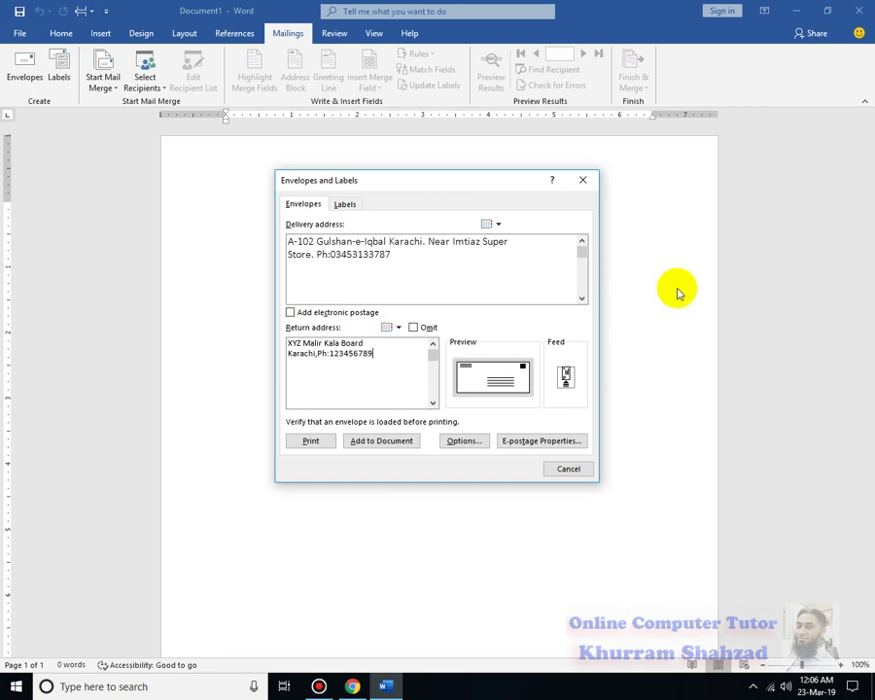
left_click(449, 441)
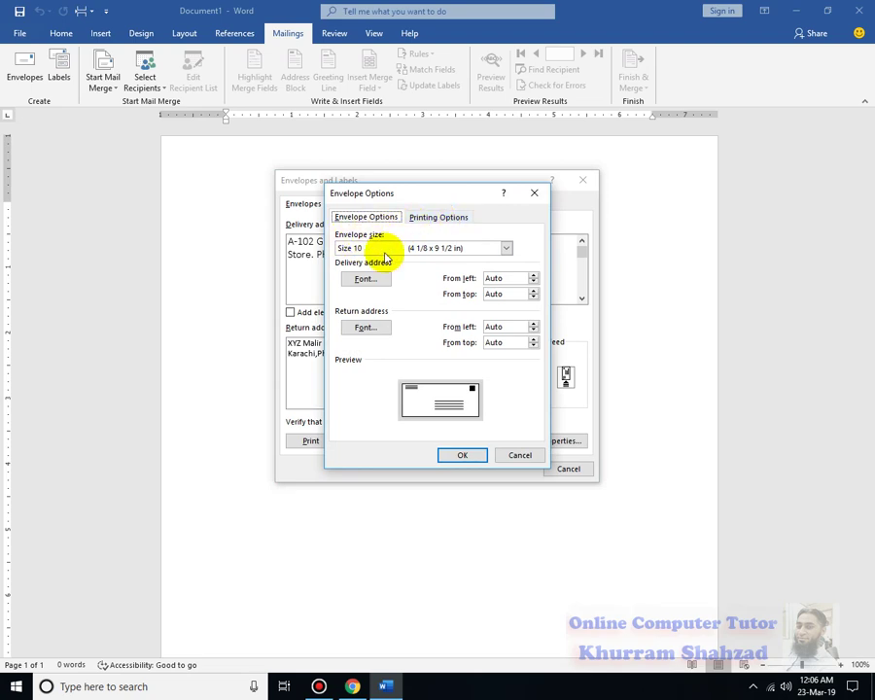
Change the envelope size from Size 10 to Size 14 (5 x 11 1/2 in).
left_click(386, 249)
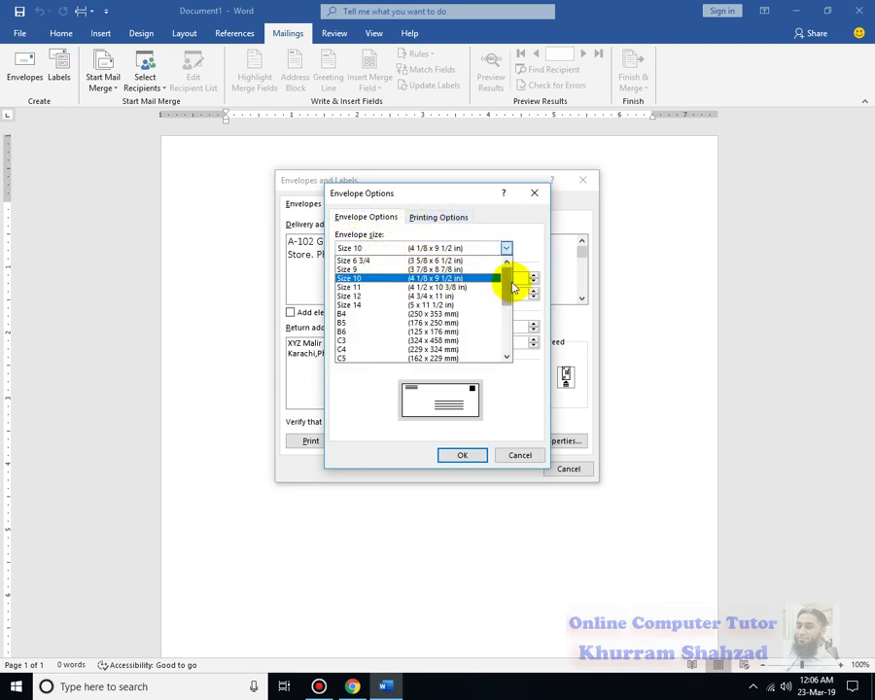
left_click_drag(513, 282, 520, 258)
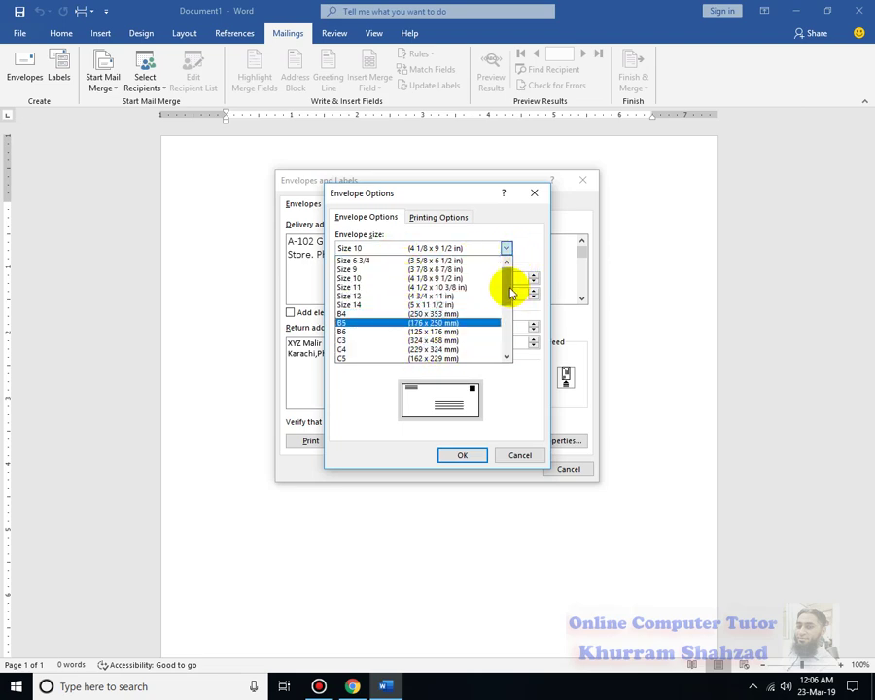
left_click_drag(512, 285, 512, 257)
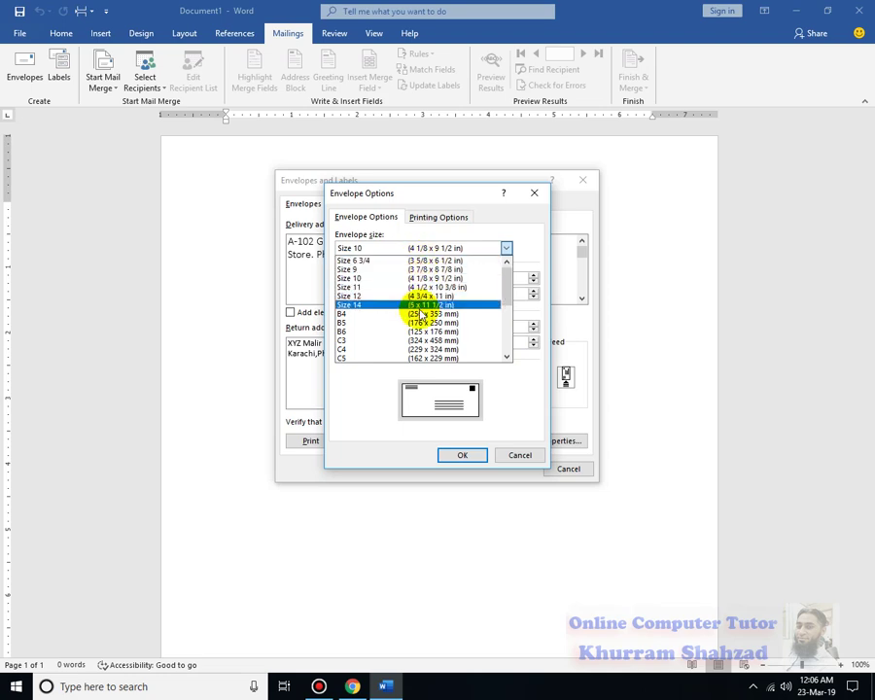
left_click(419, 304)
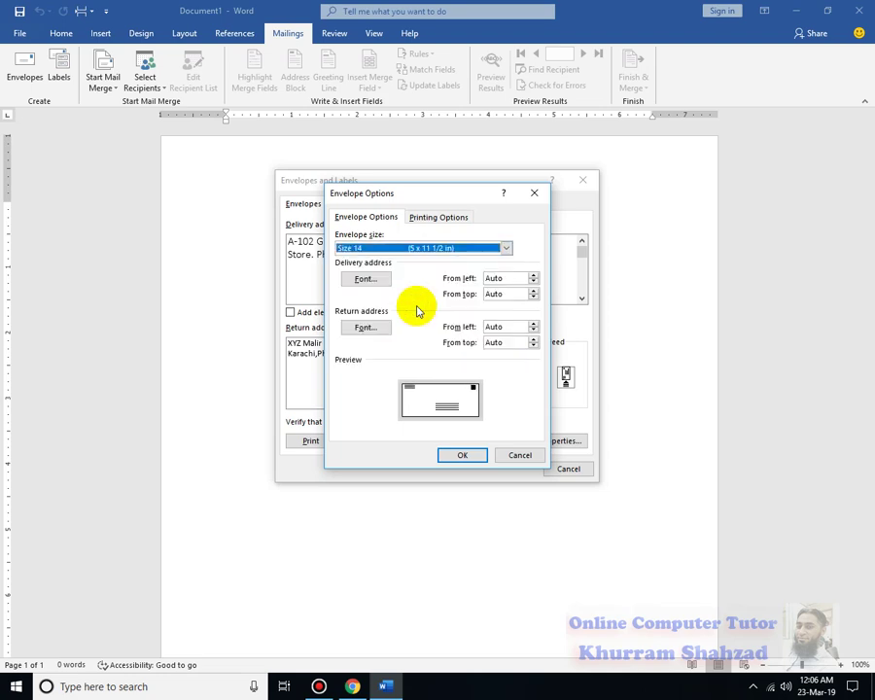
left_click(373, 282)
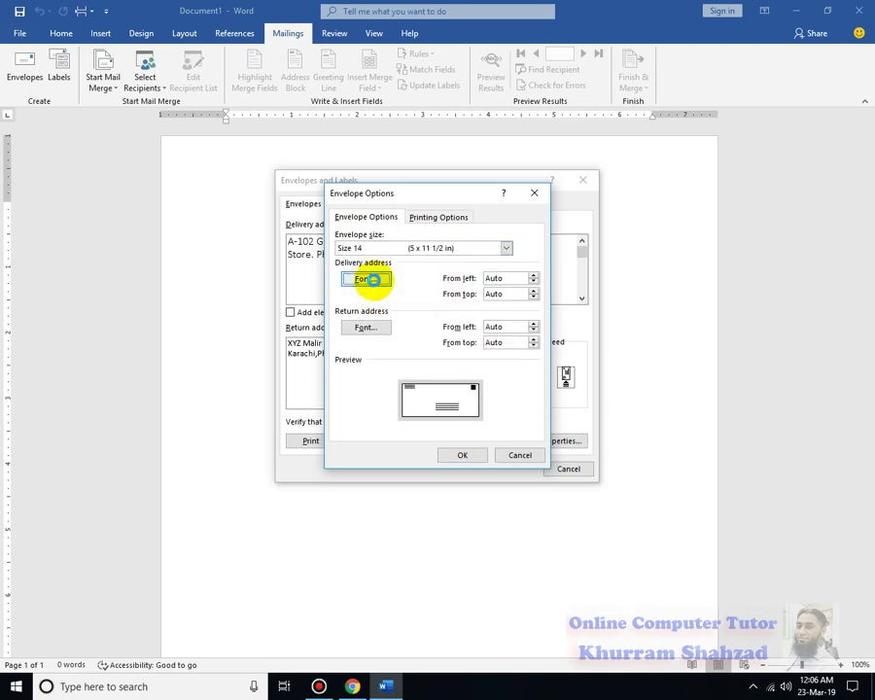
Try Adobe Caslon Pro Bold with a double underline for the delivery address font.
left_click(323, 253)
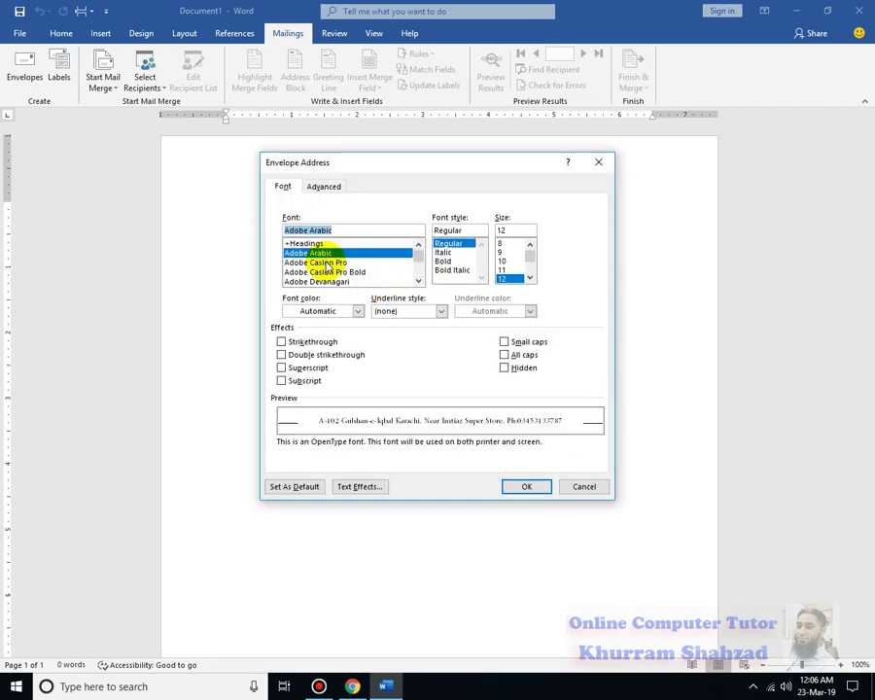
left_click(327, 263)
left_click(330, 272)
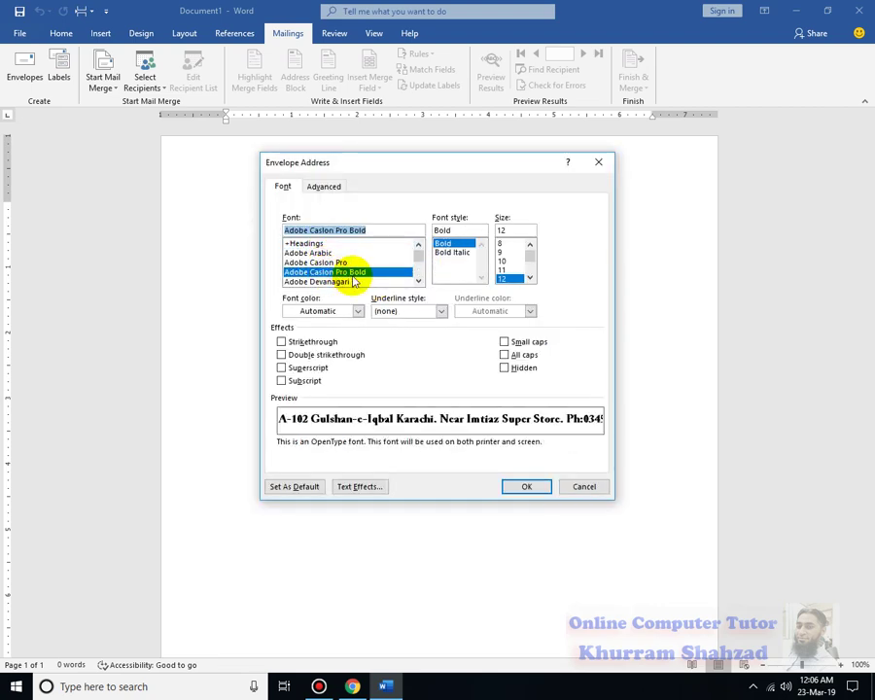
left_click(358, 311)
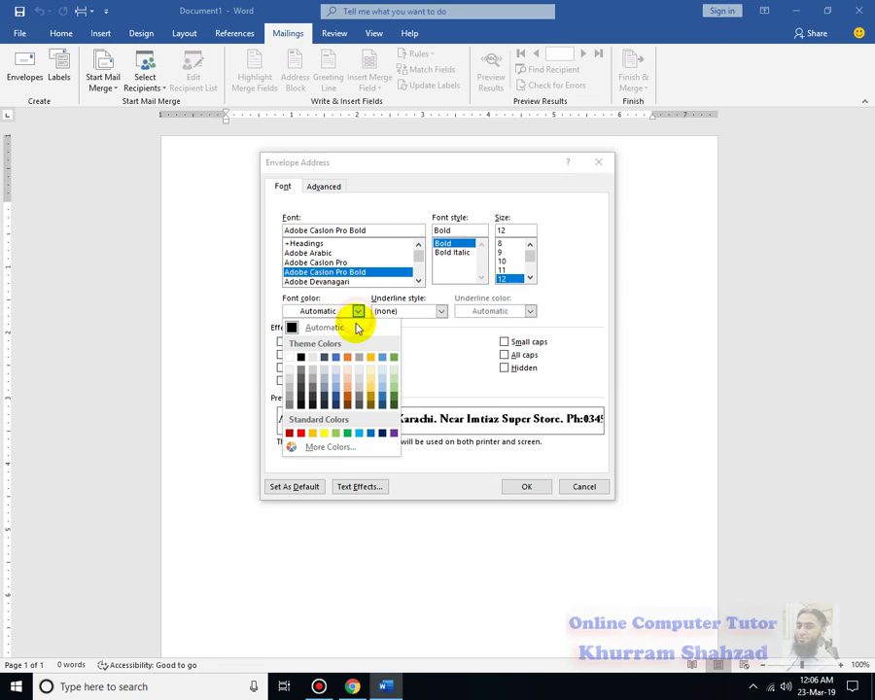
left_click(460, 367)
left_click(440, 313)
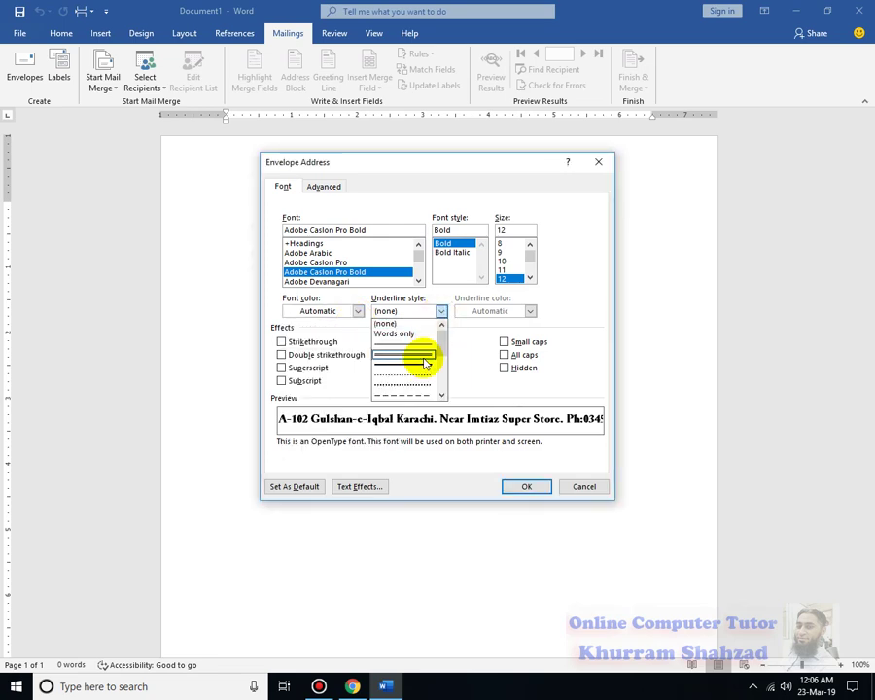
left_click(425, 355)
Test strikethrough, superscript, subscript, small caps, all caps and hidden effects on the delivery address.
left_click(282, 342)
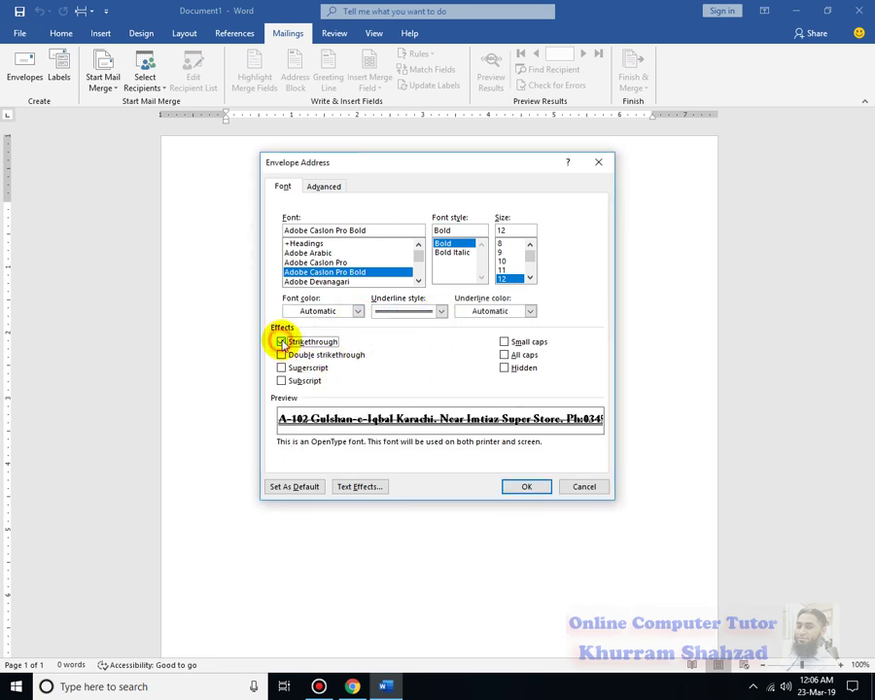
left_click(282, 356)
left_click(282, 357)
left_click(282, 369)
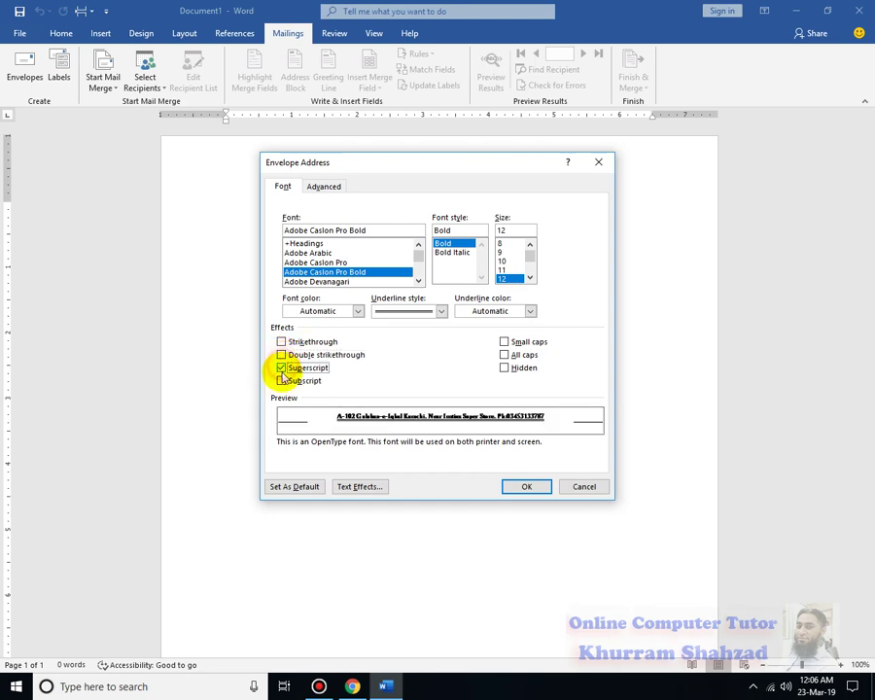
left_click(282, 382)
left_click(282, 369)
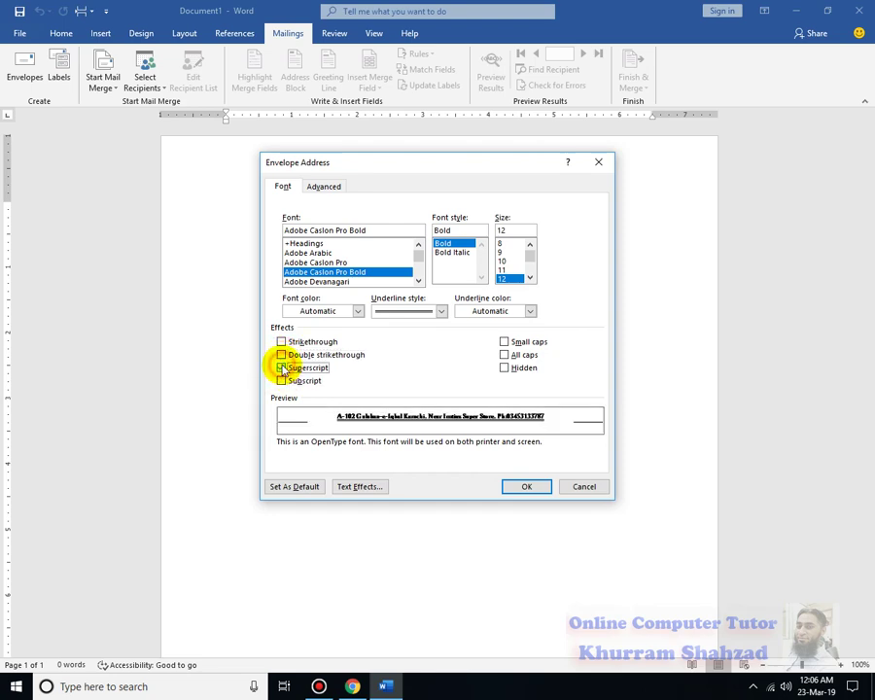
left_click(282, 382)
left_click(281, 367)
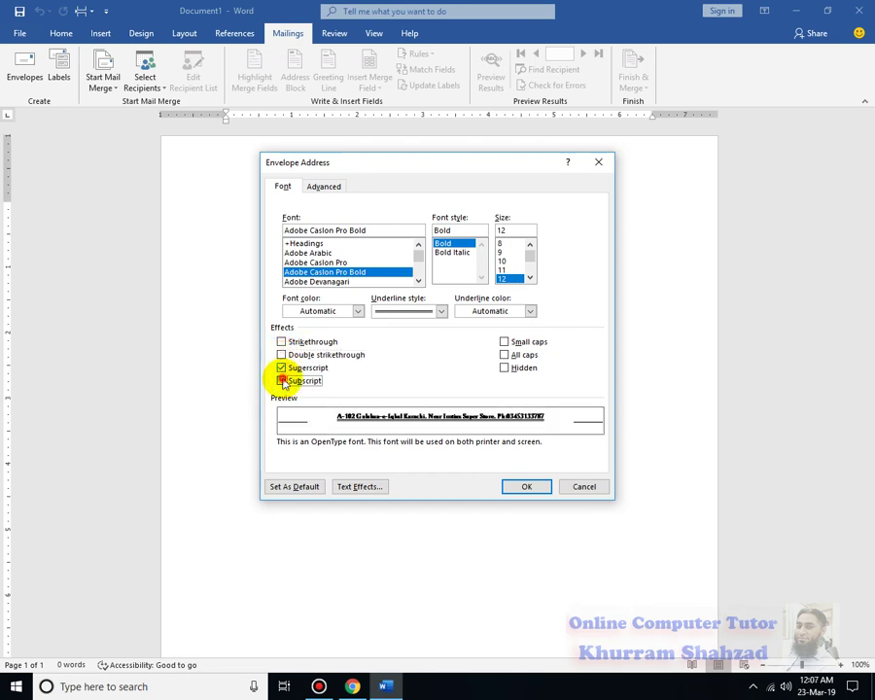
left_click(282, 381)
left_click(283, 383)
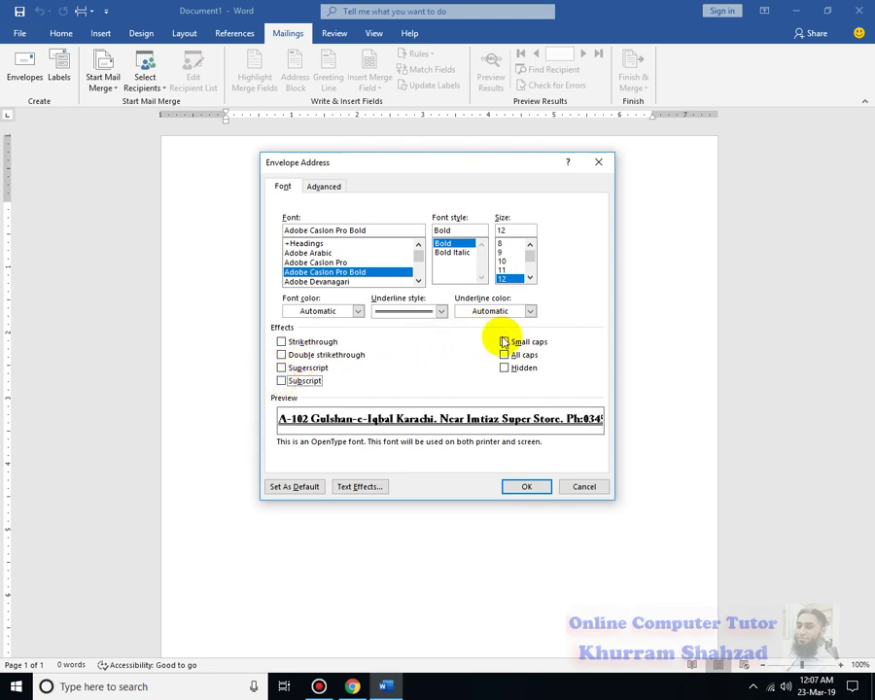
left_click(504, 342)
left_click(505, 355)
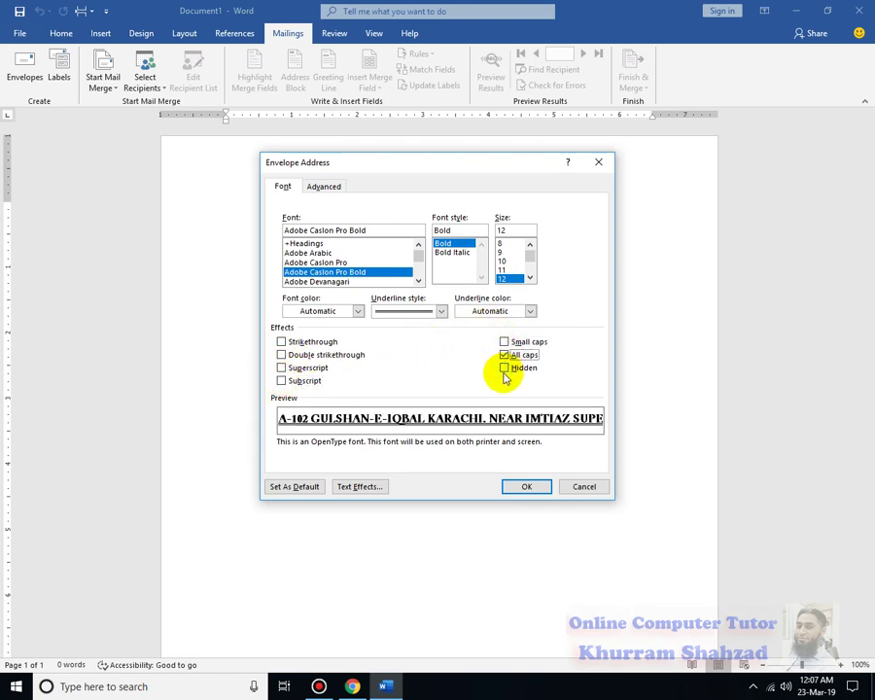
left_click(505, 369)
left_click(505, 356)
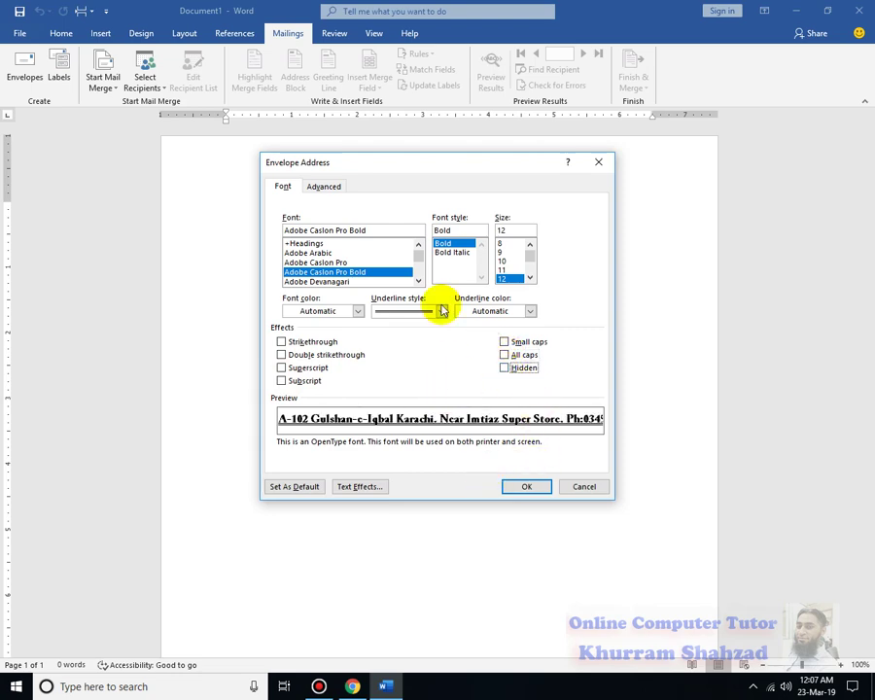
Make the delivery address Bold Italic with no underline and confirm it.
left_click(447, 253)
left_click(428, 310)
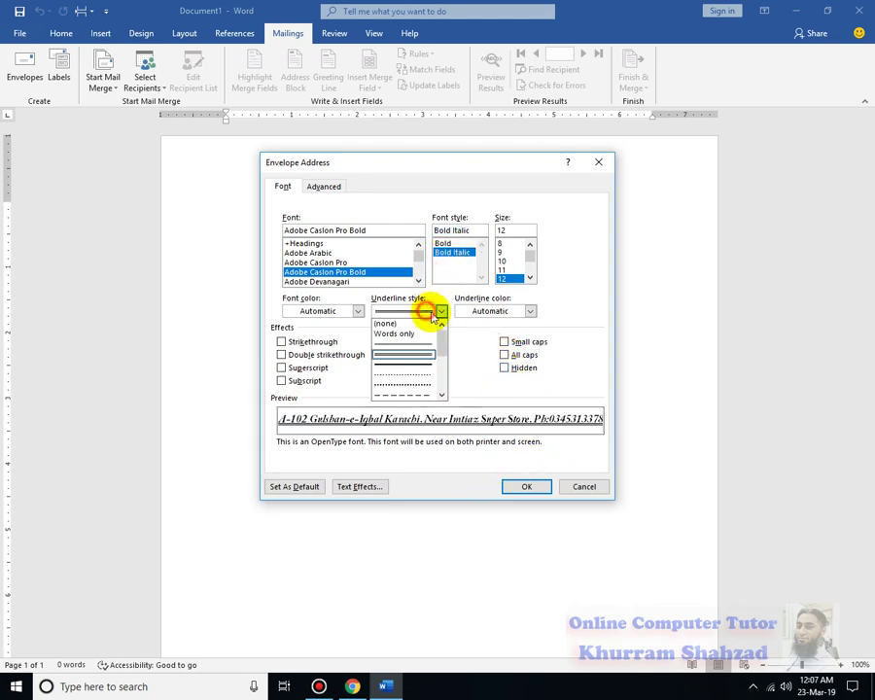
left_click(427, 333)
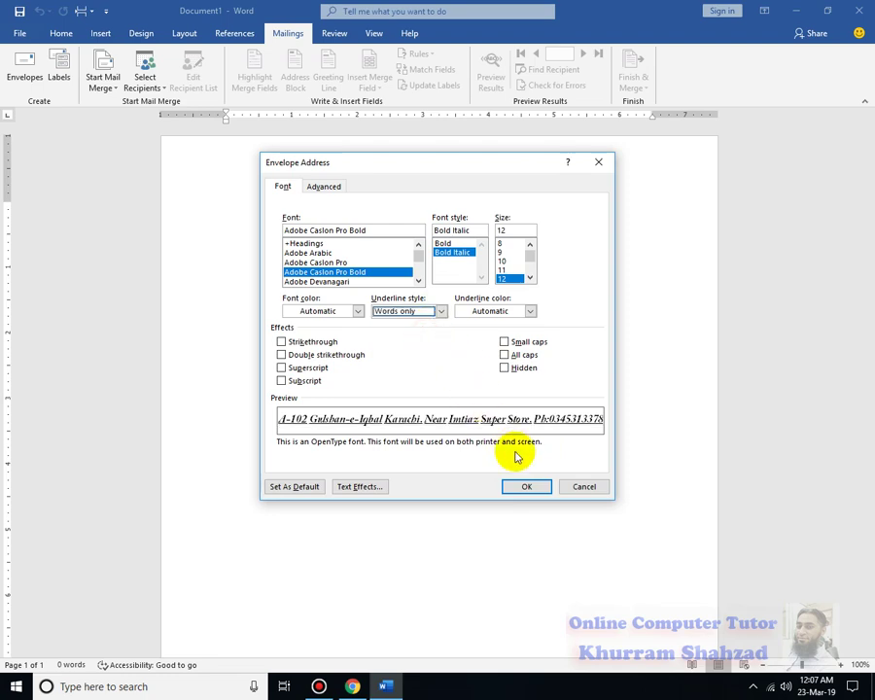
left_click(443, 312)
left_click(422, 323)
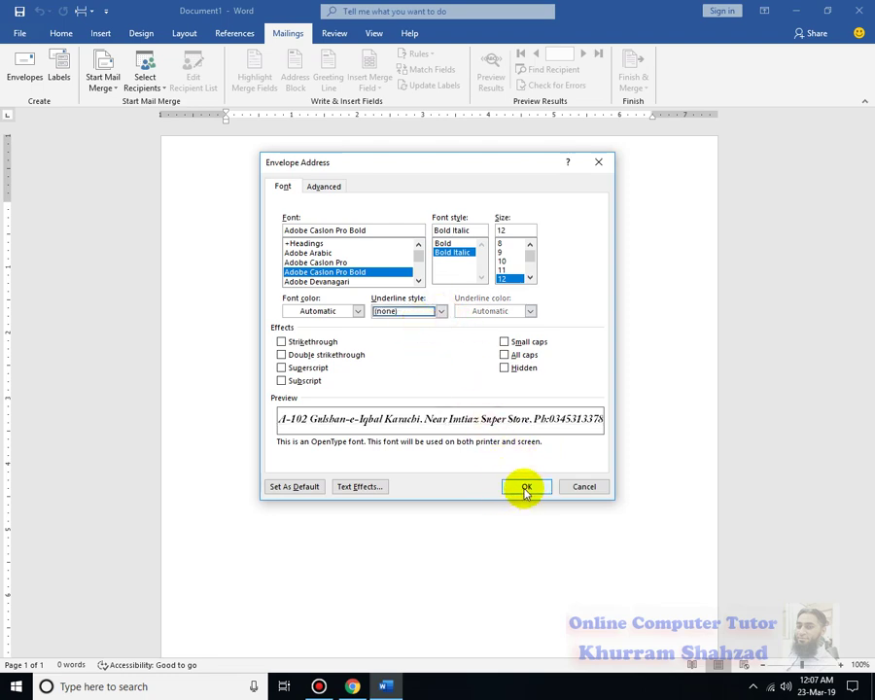
left_click(525, 488)
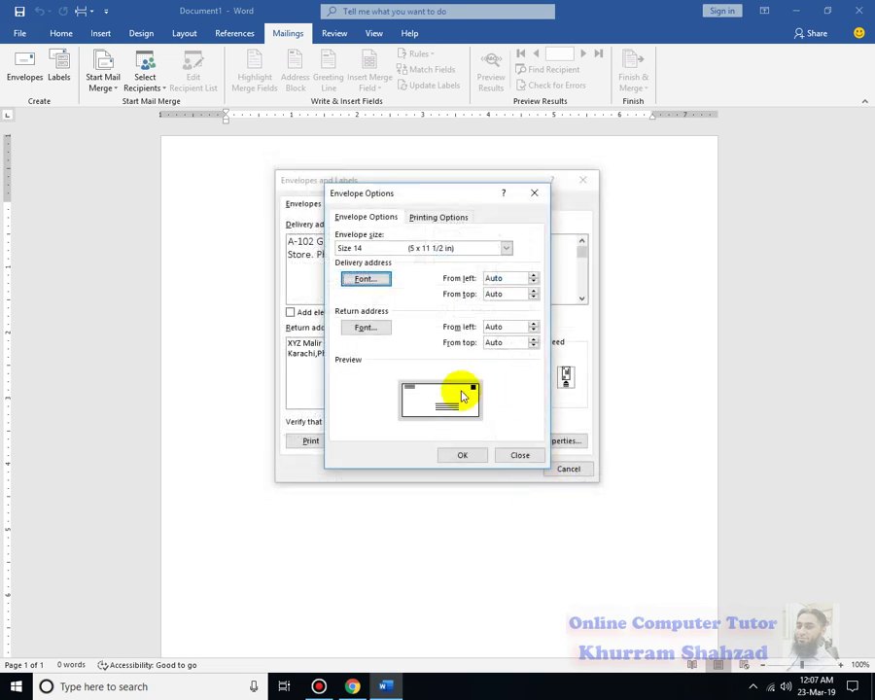
Set the return address font to Adobe Devanagari, Bold, size 11, without underline.
left_click(371, 333)
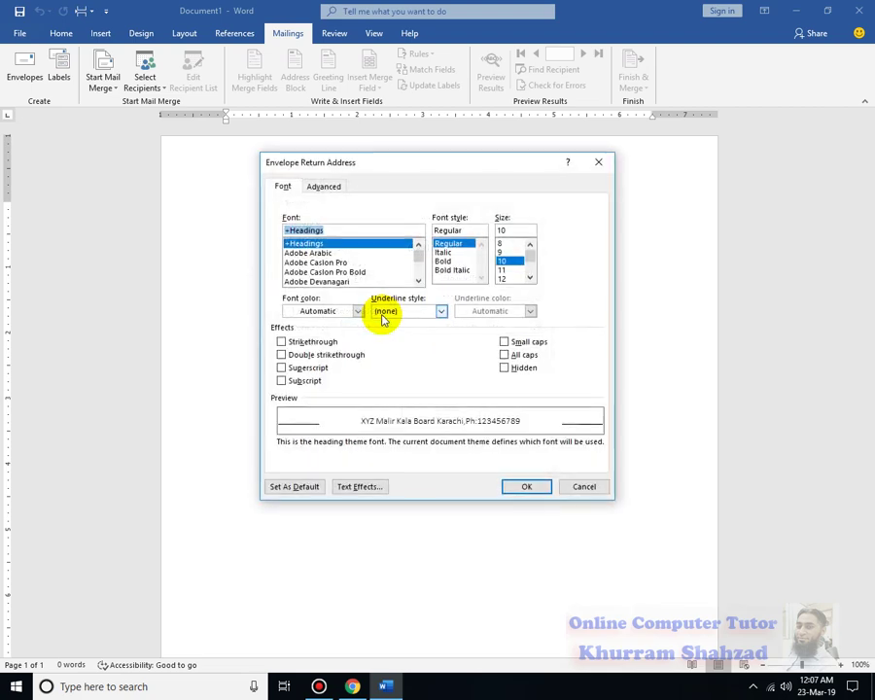
left_click_drag(311, 254, 340, 282)
left_click(440, 310)
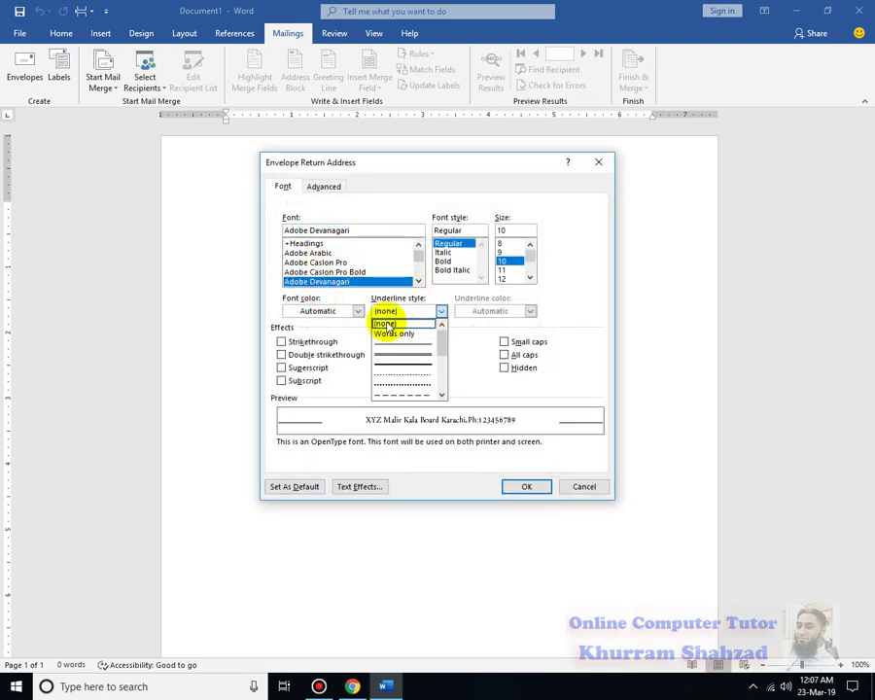
left_click(356, 310)
left_click(443, 261)
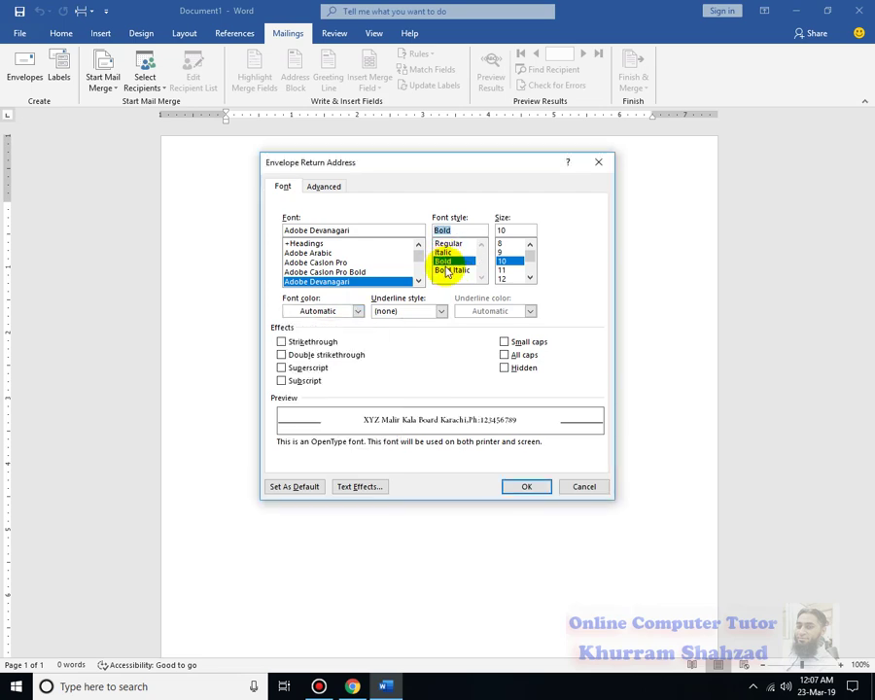
left_click(502, 269)
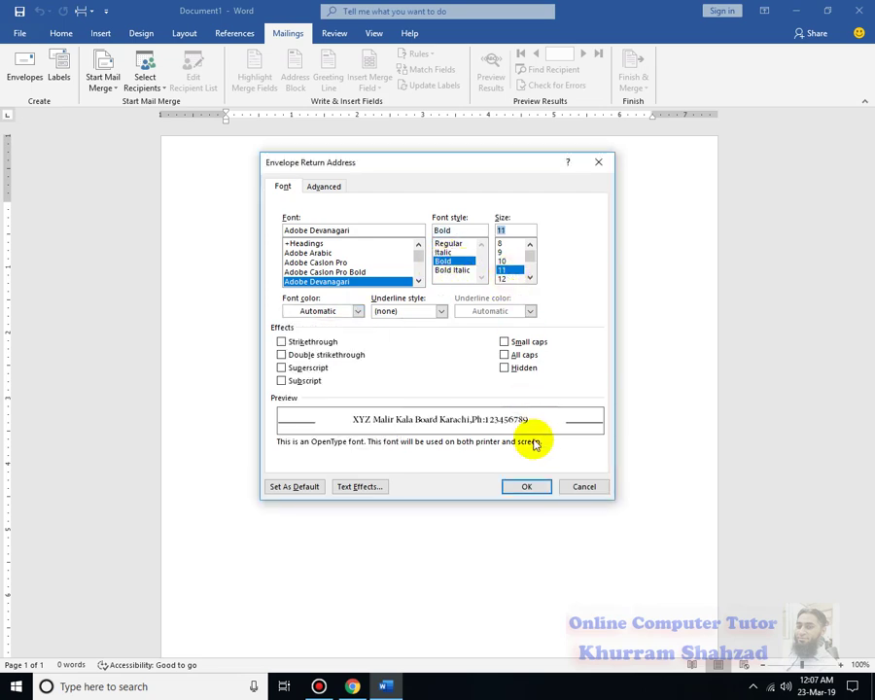
left_click(527, 489)
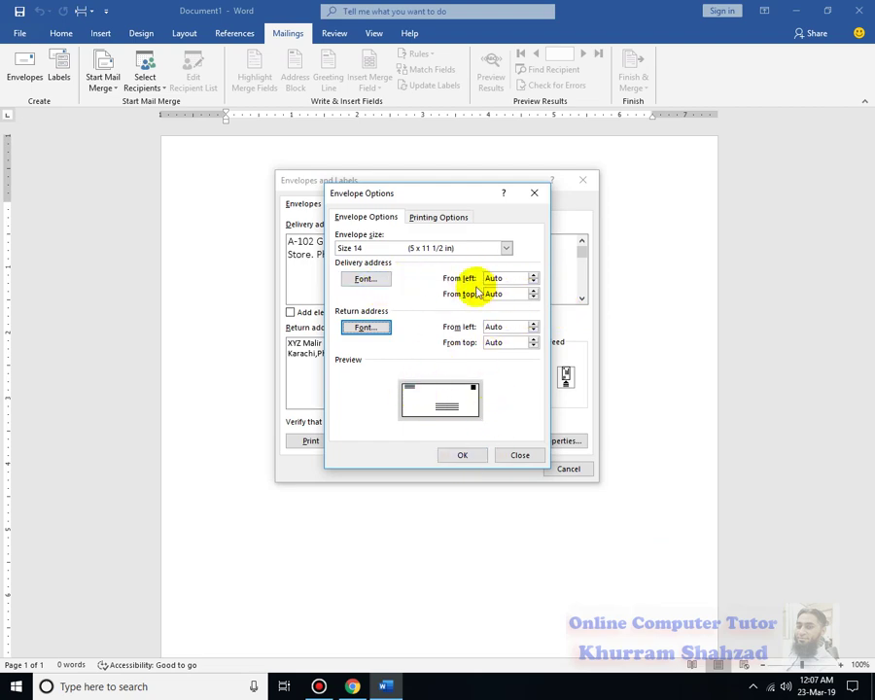
Position the delivery address 5.9" from the left and 2.3" from the top.
left_click(534, 276)
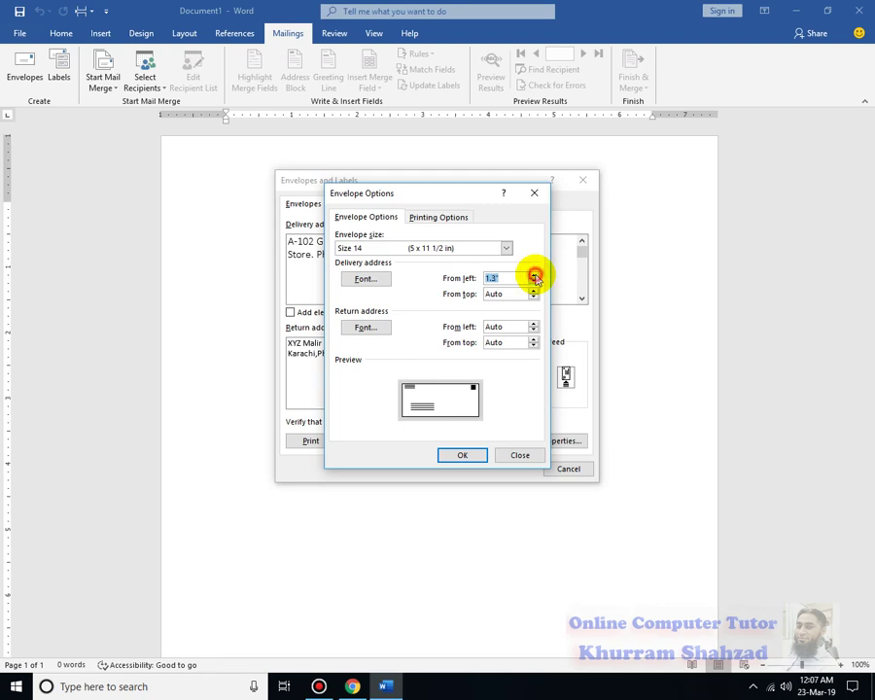
left_click(534, 277)
left_click(534, 276)
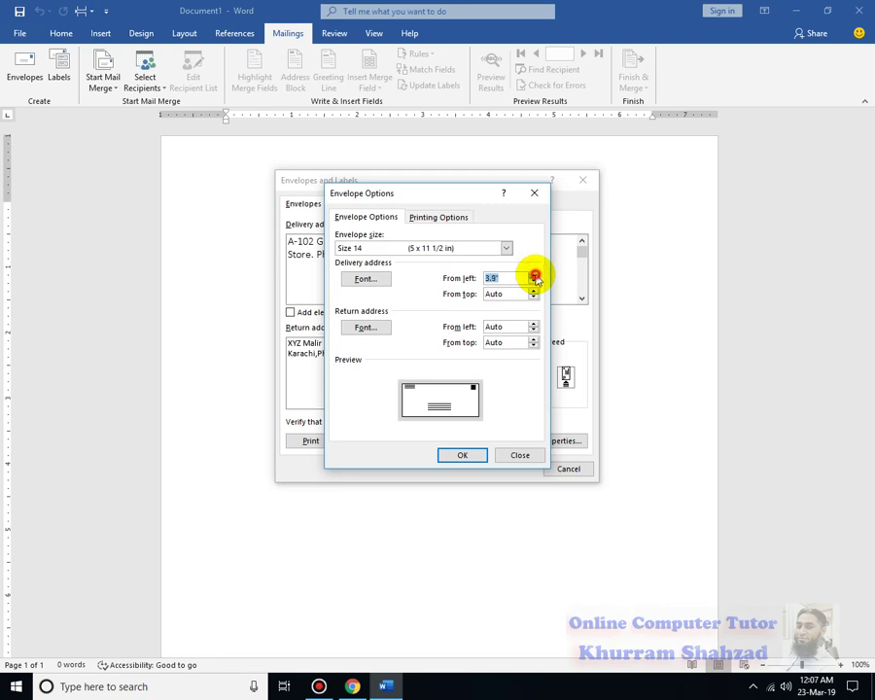
left_click(534, 276)
left_click(534, 276)
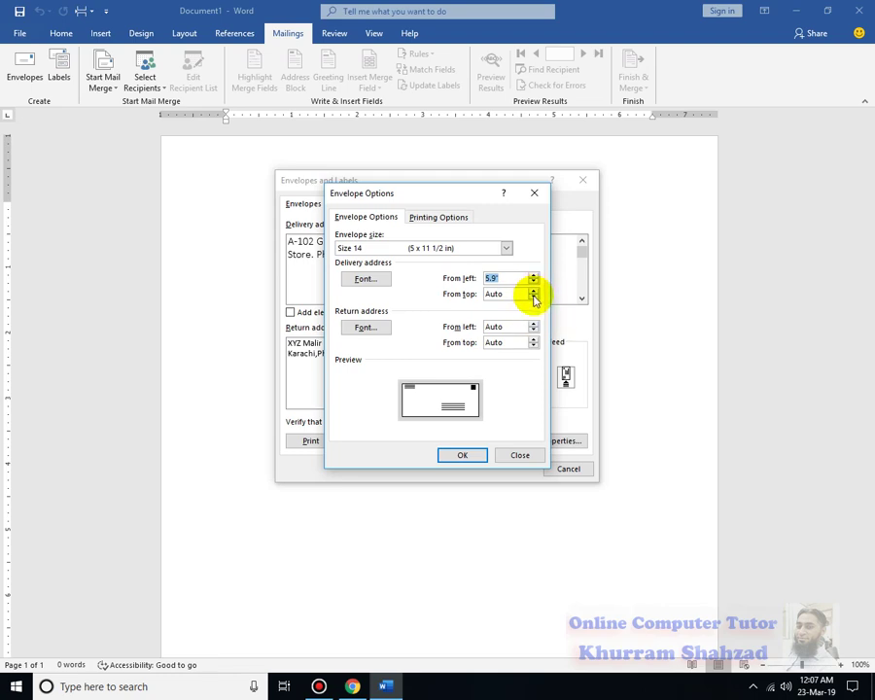
left_click(533, 299)
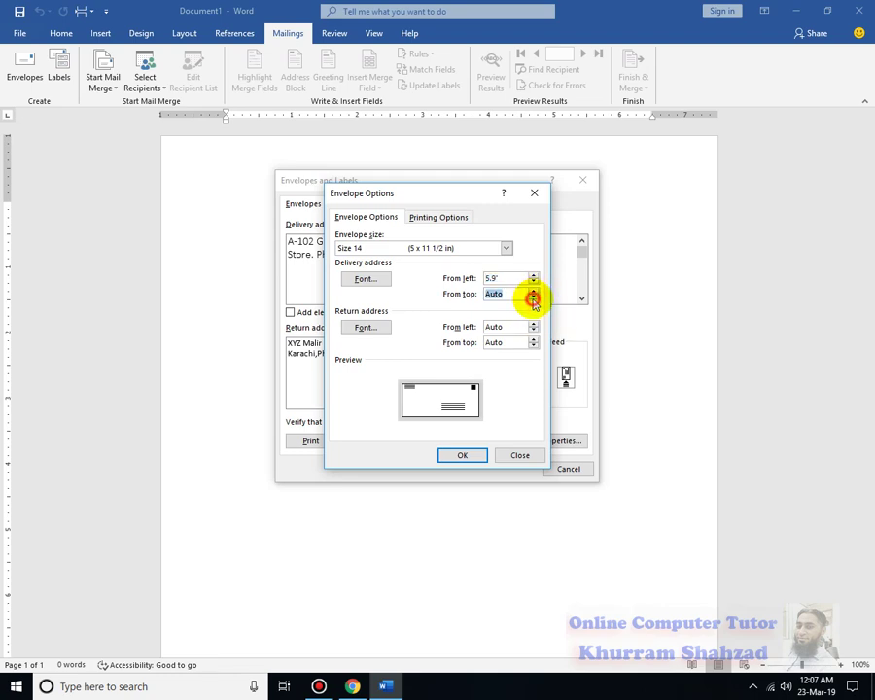
left_click(533, 291)
left_click(533, 291)
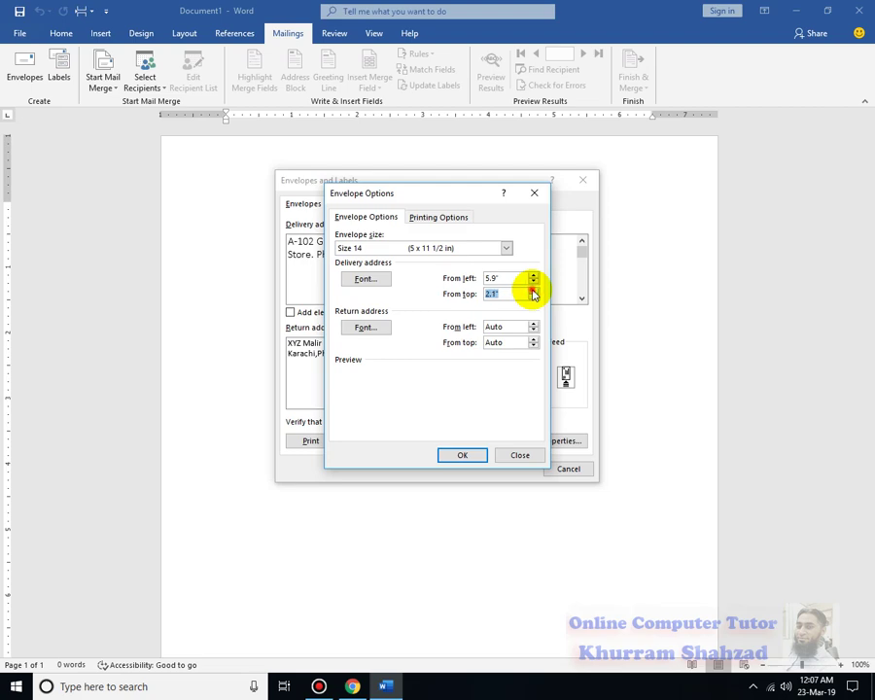
left_click(533, 291)
left_click(533, 291)
left_click(533, 291)
left_click(533, 291)
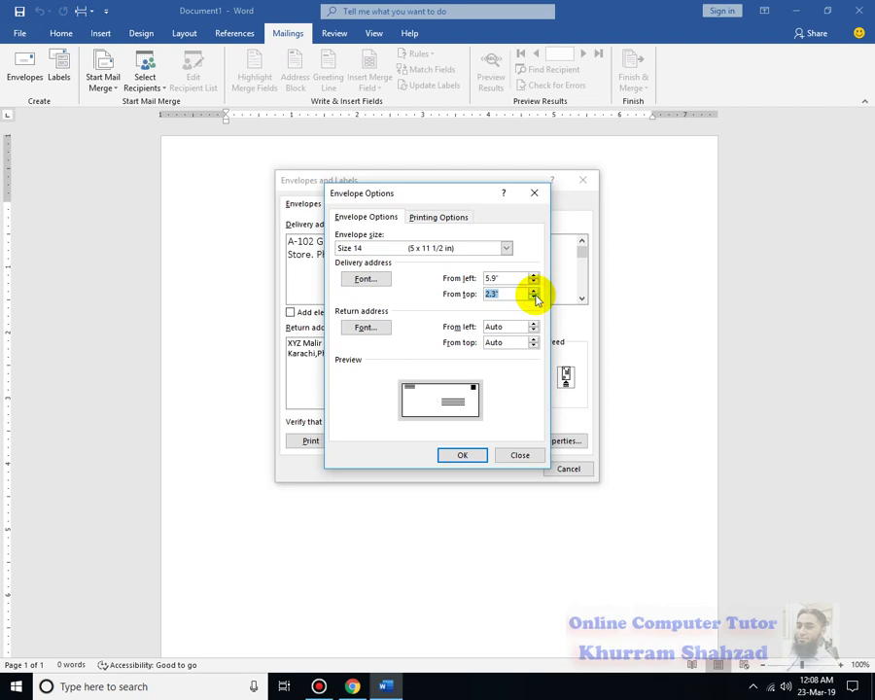
Keep the return address left offset at Auto and apply the envelope options.
left_click(533, 324)
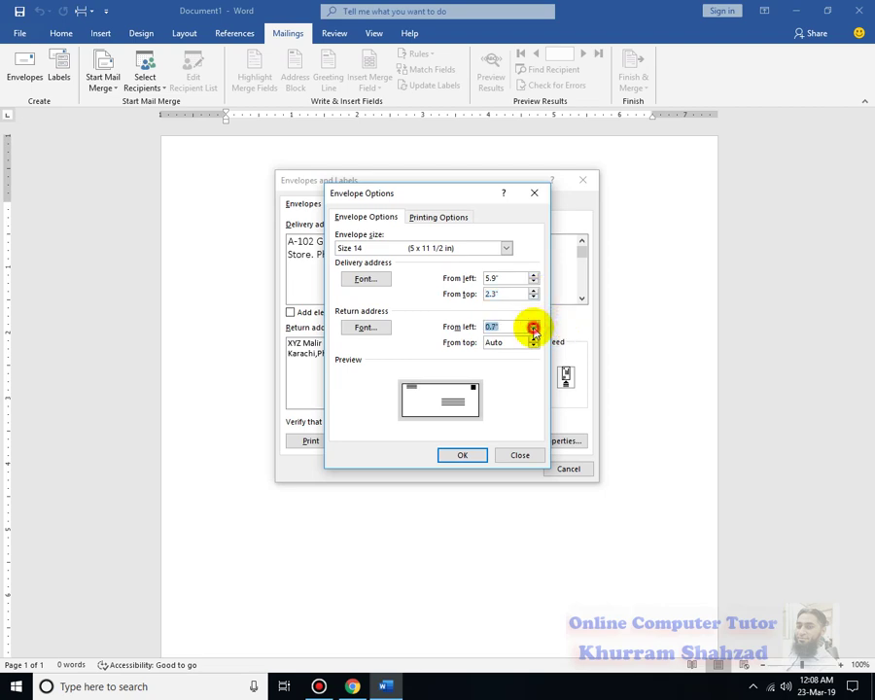
left_click(533, 331)
left_click(533, 331)
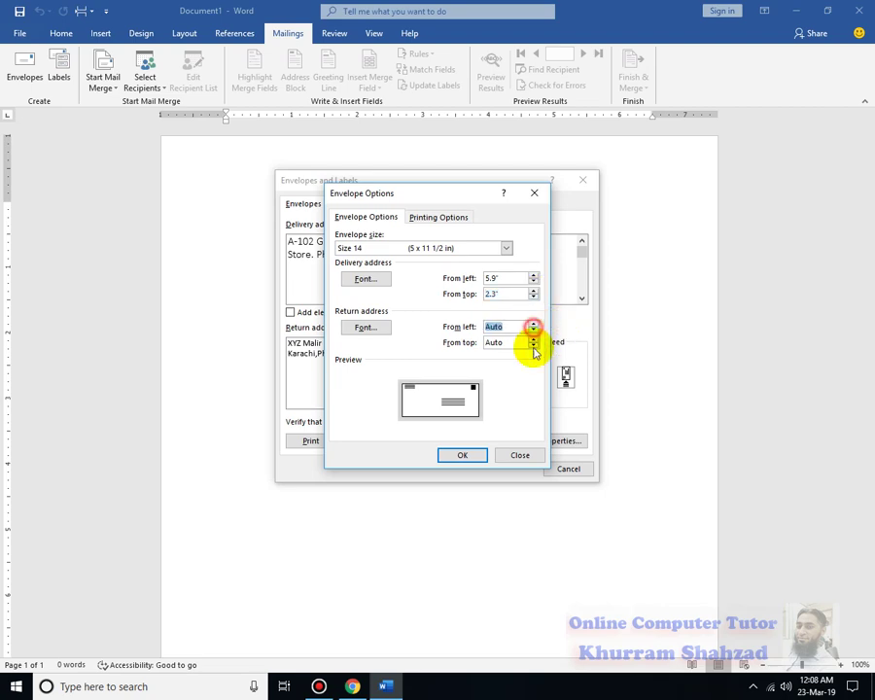
left_click(525, 455)
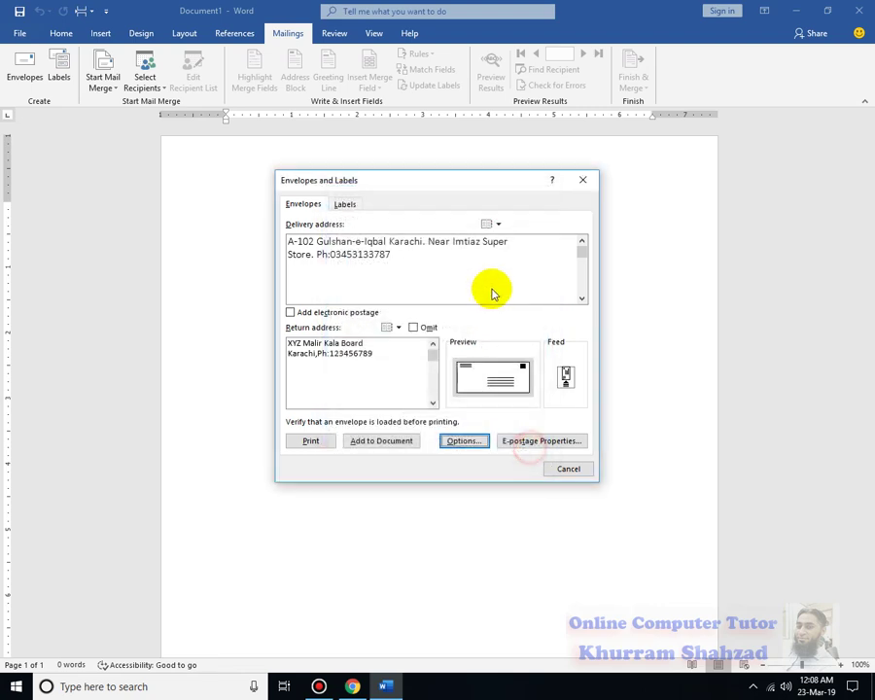
Change the envelope size to B4 (250 x 353 mm).
left_click(445, 443)
left_click(440, 248)
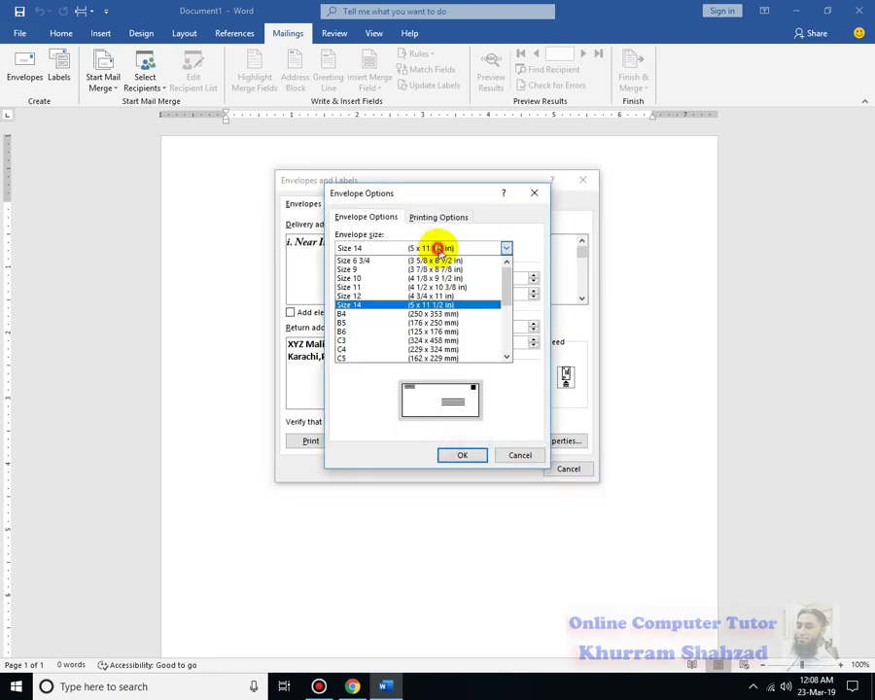
left_click(443, 313)
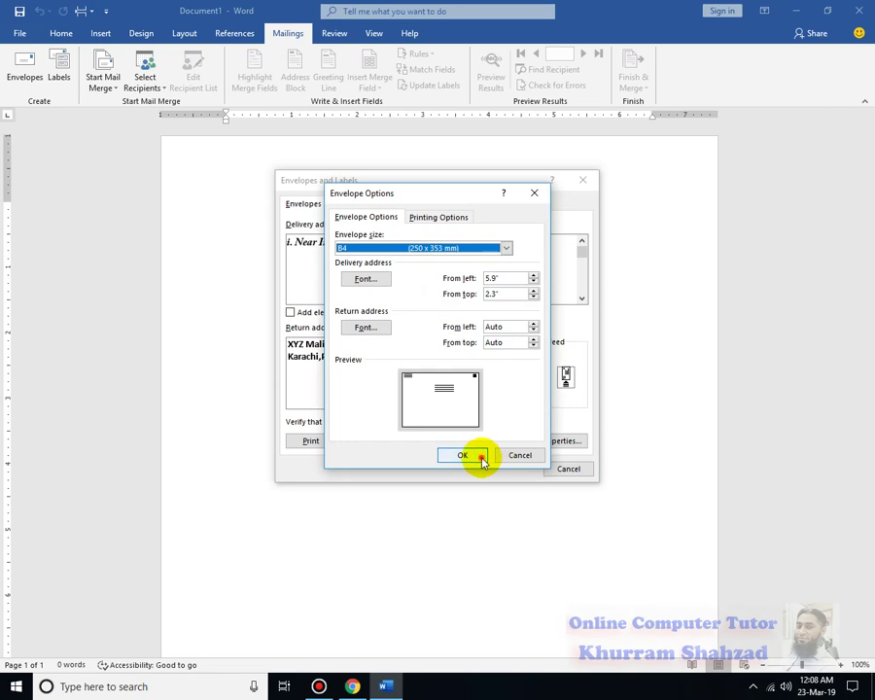
left_click(481, 459)
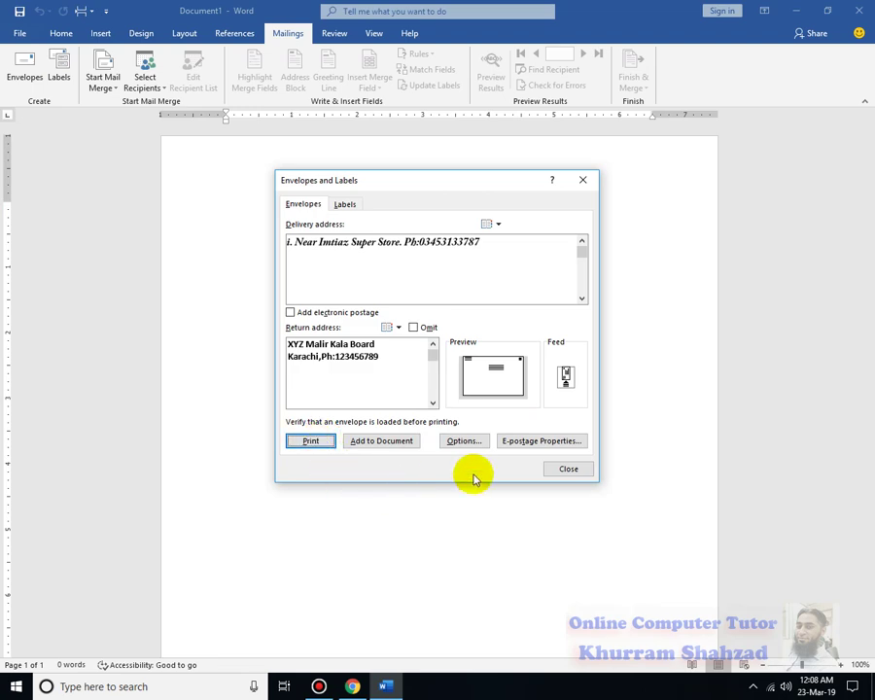
Add the envelope to the document and save the return address as the default.
left_click(414, 442)
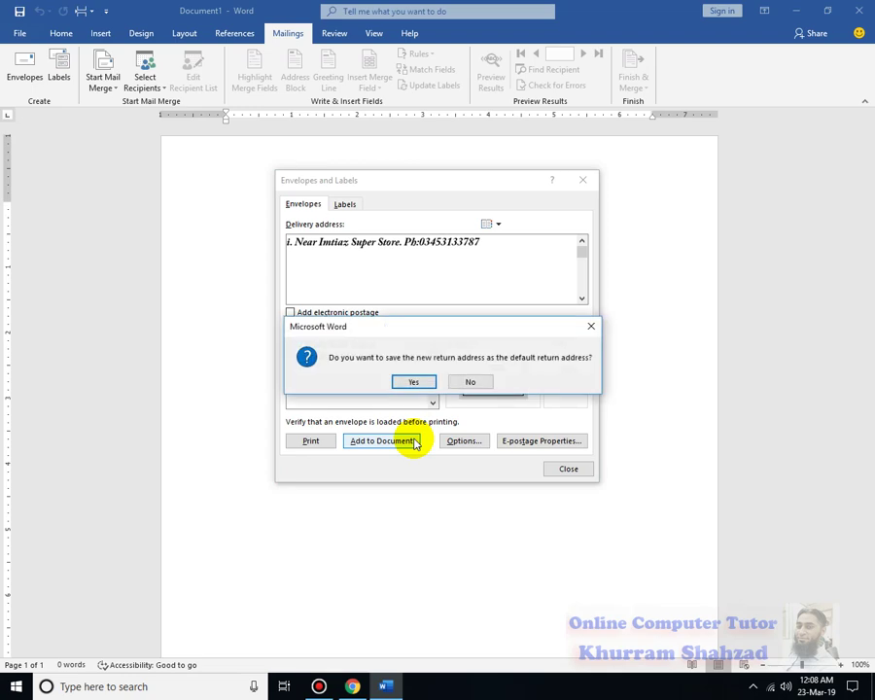
left_click(416, 382)
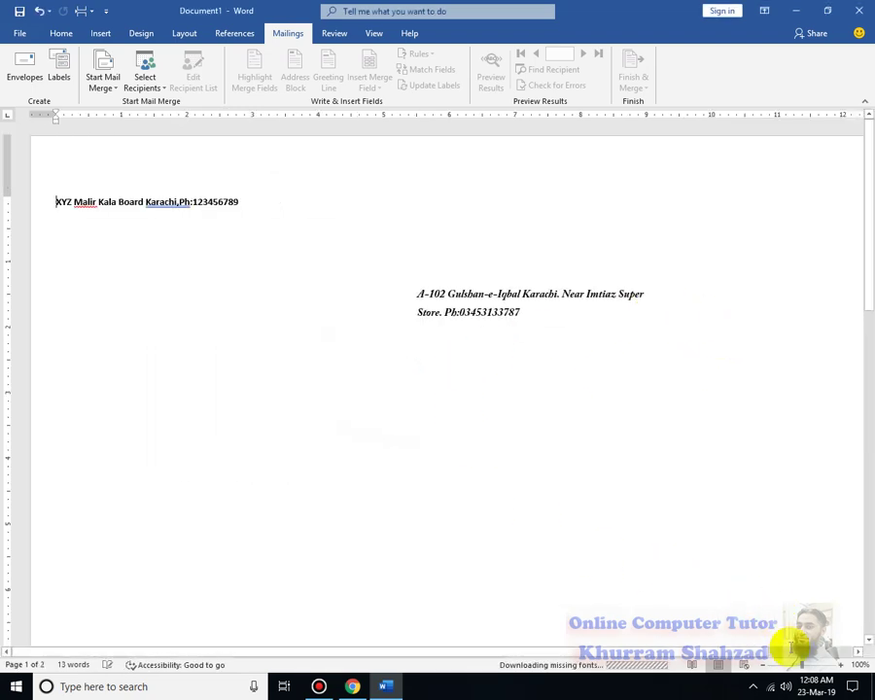
left_click_drag(802, 665, 783, 661)
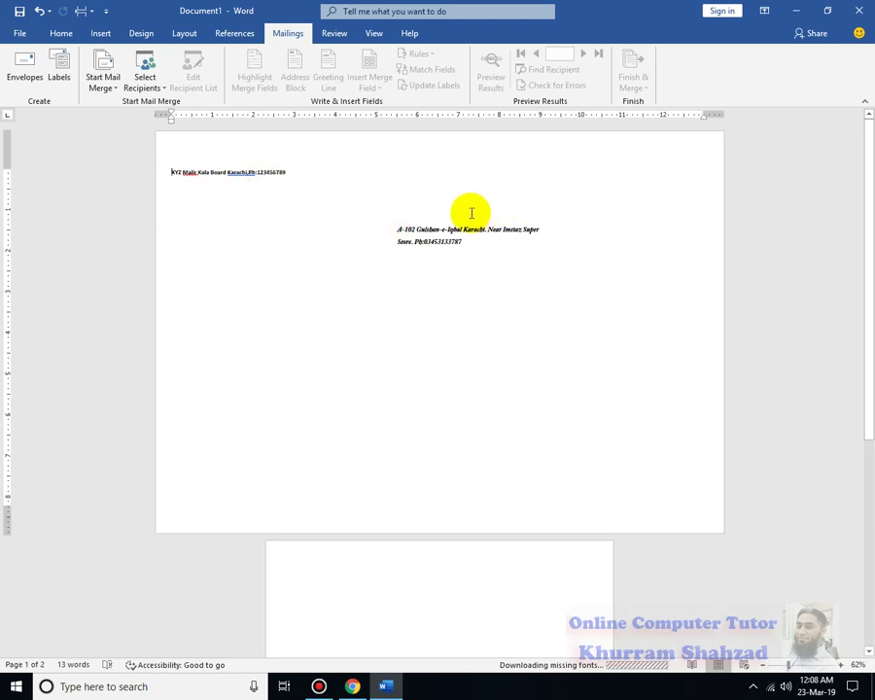
left_click(397, 225)
left_click(276, 173)
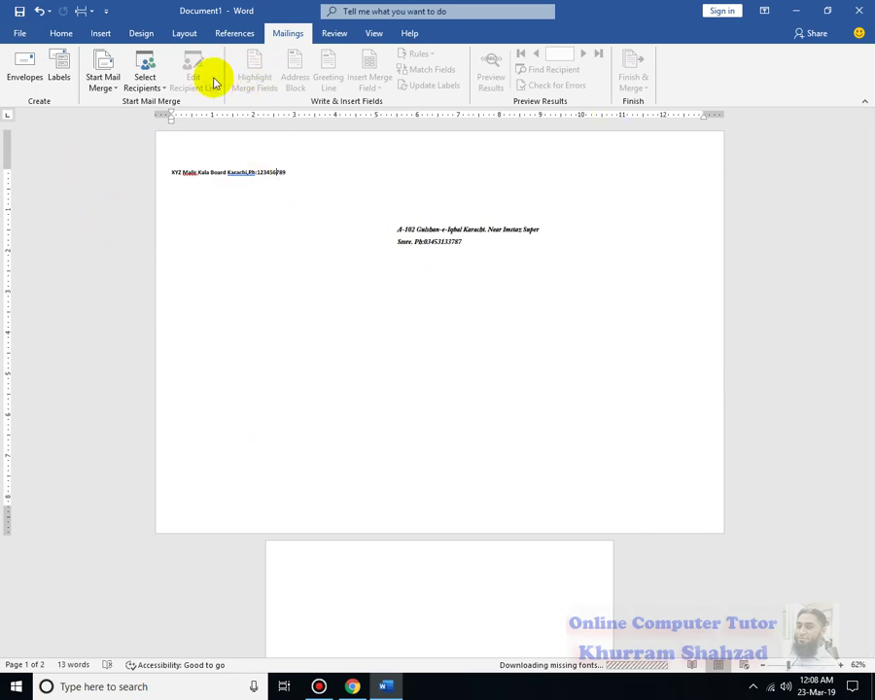
left_click(336, 570)
scroll(337, 570, "down", 2)
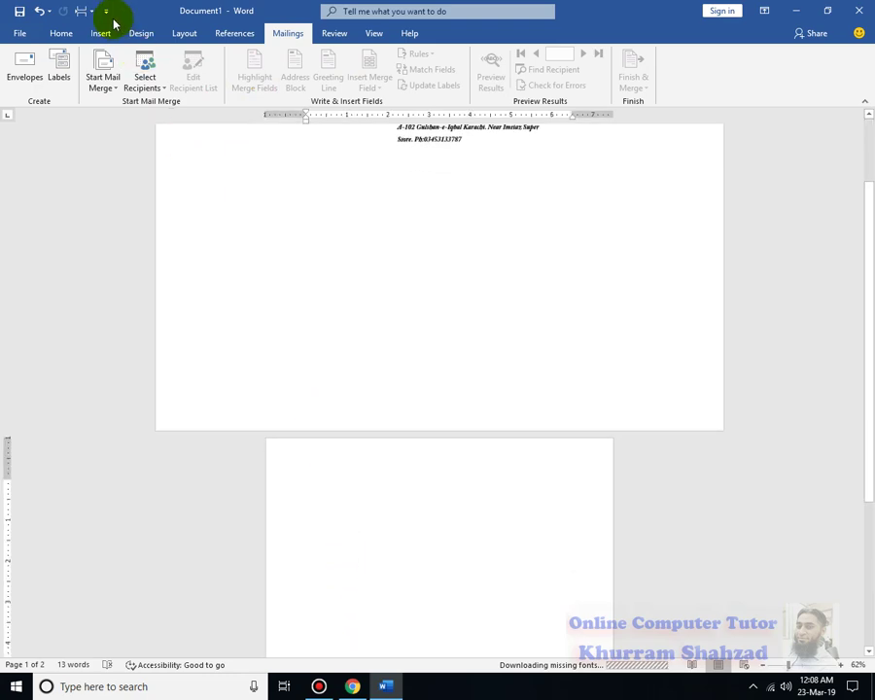
In Labels, replace the address with COMPUTER and choose single-label printing.
left_click(59, 60)
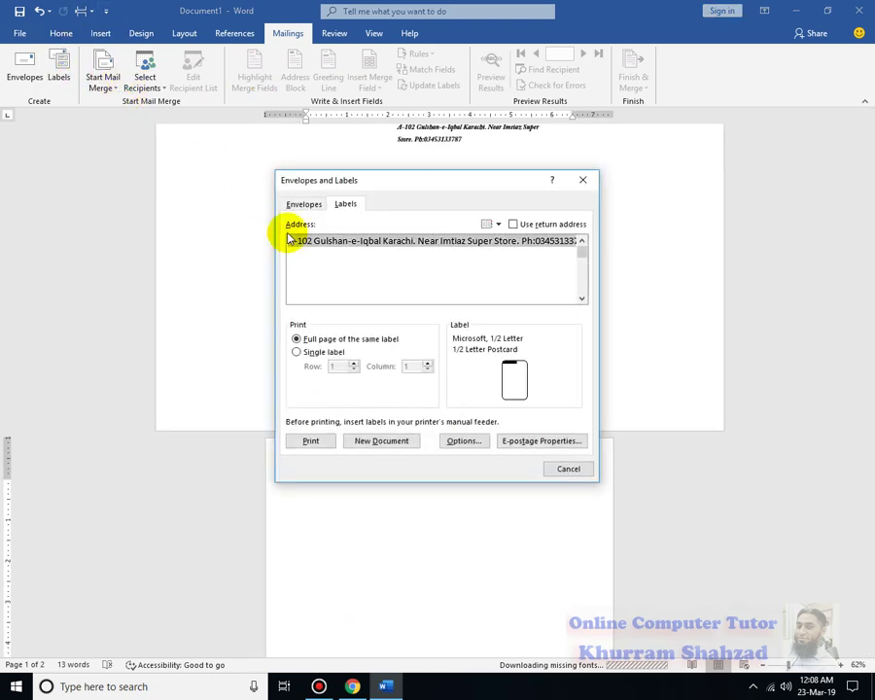
left_click(460, 259)
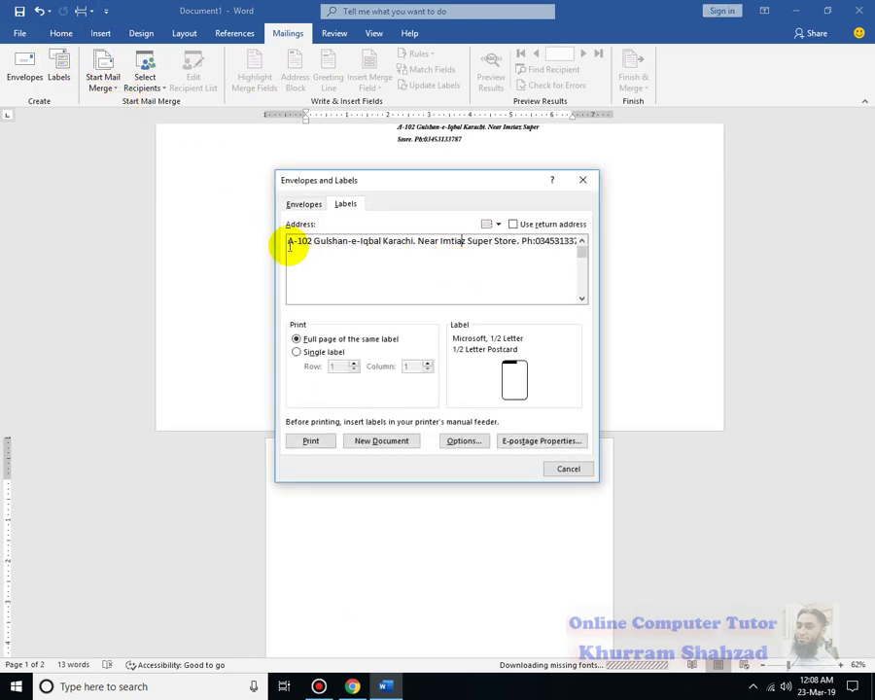
left_click_drag(288, 241, 665, 257)
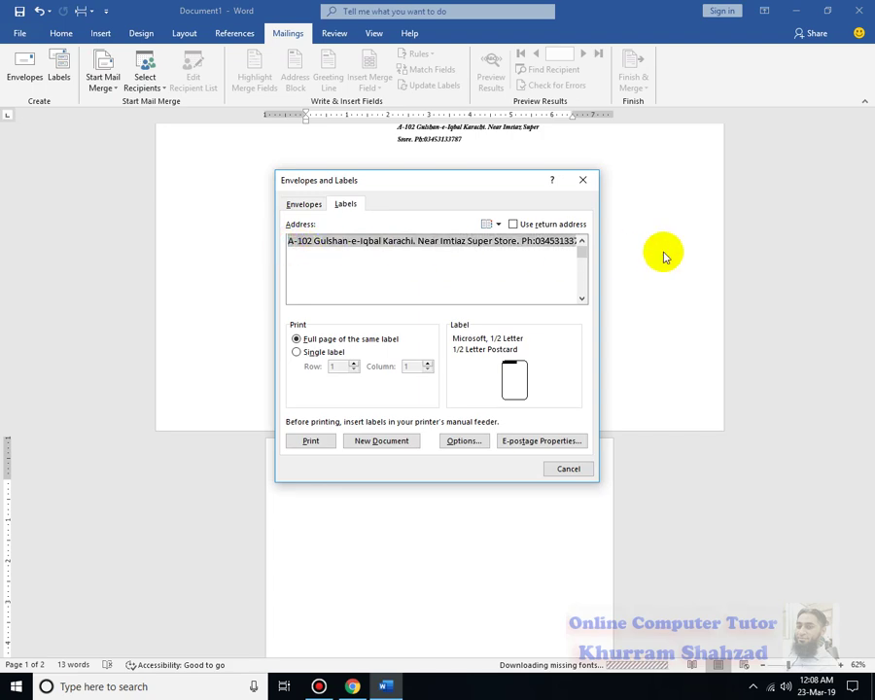
type("CC")
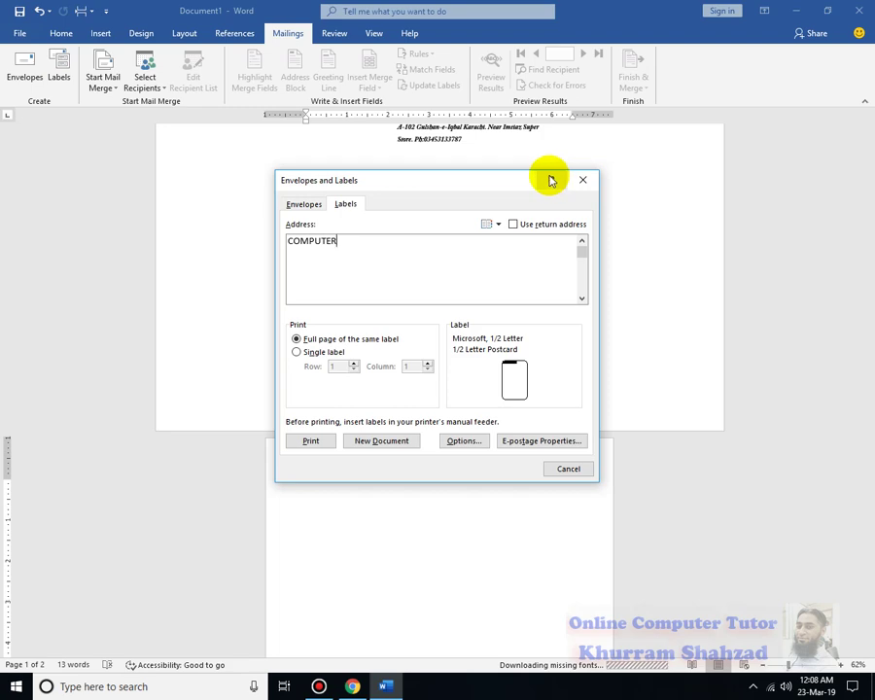
left_click(319, 353)
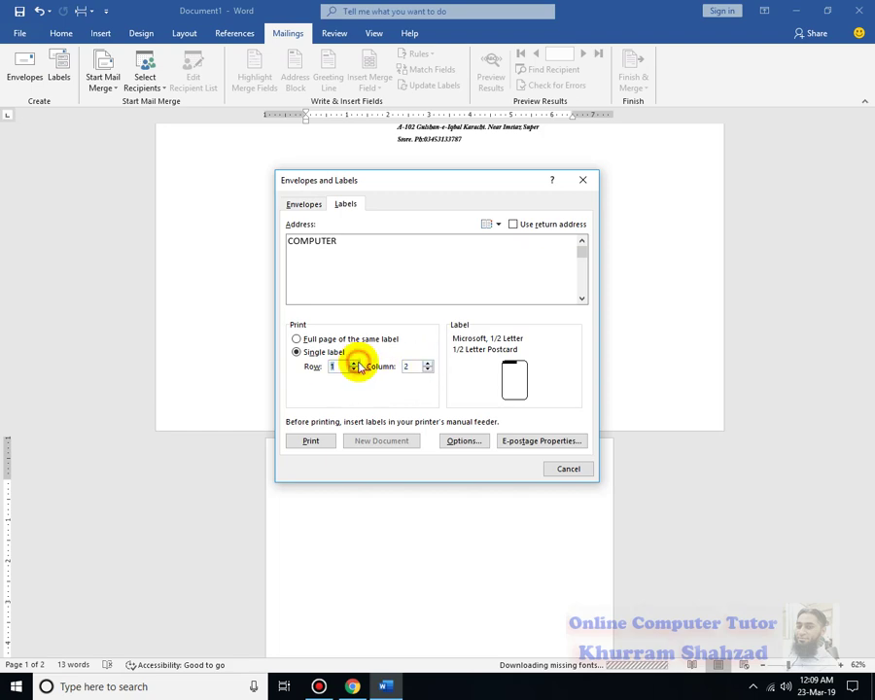
left_click(465, 442)
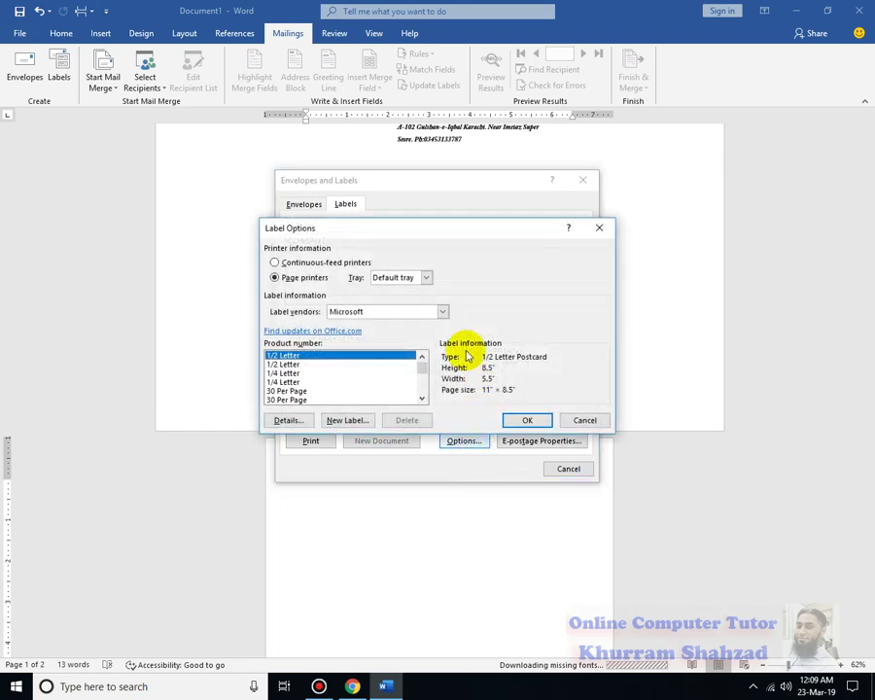
Choose the Microsoft 30 Per Page Address Label product after checking its details.
left_click(301, 391)
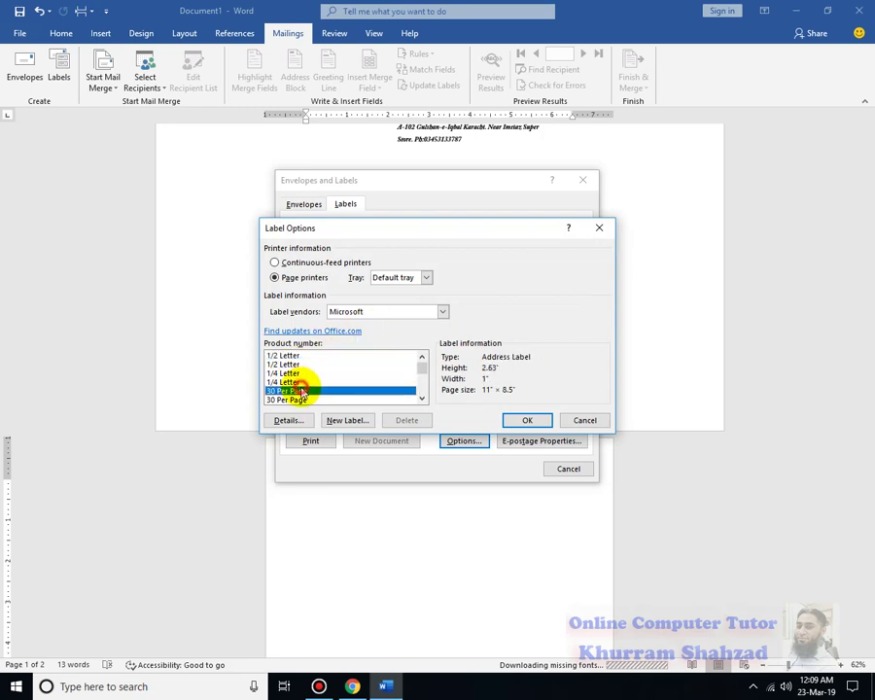
mouse_move(422, 368)
left_mouse_down()
mouse_move(422, 379)
mouse_move(422, 368)
left_mouse_up()
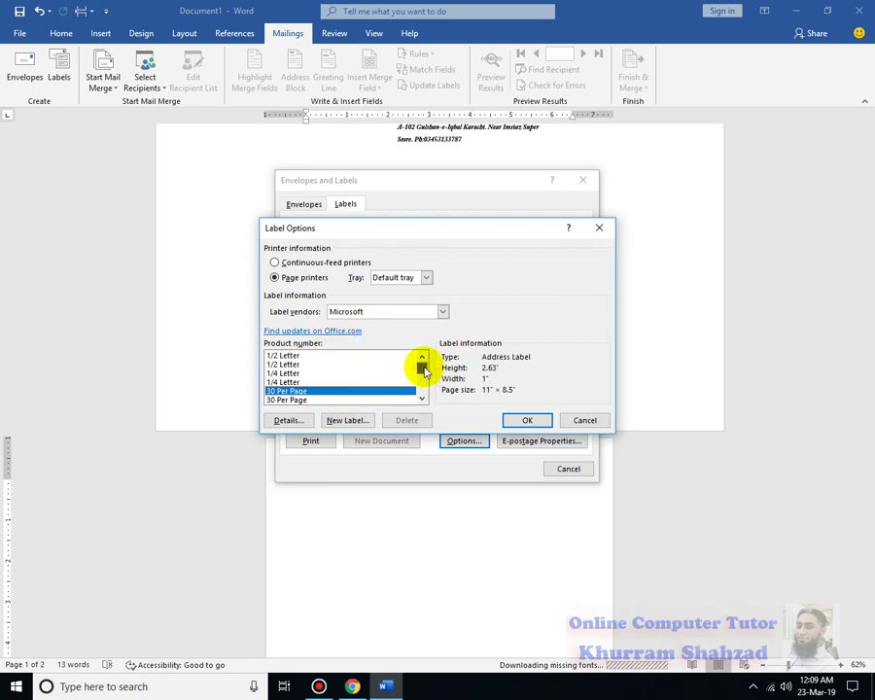
left_click(308, 400)
left_click(414, 310)
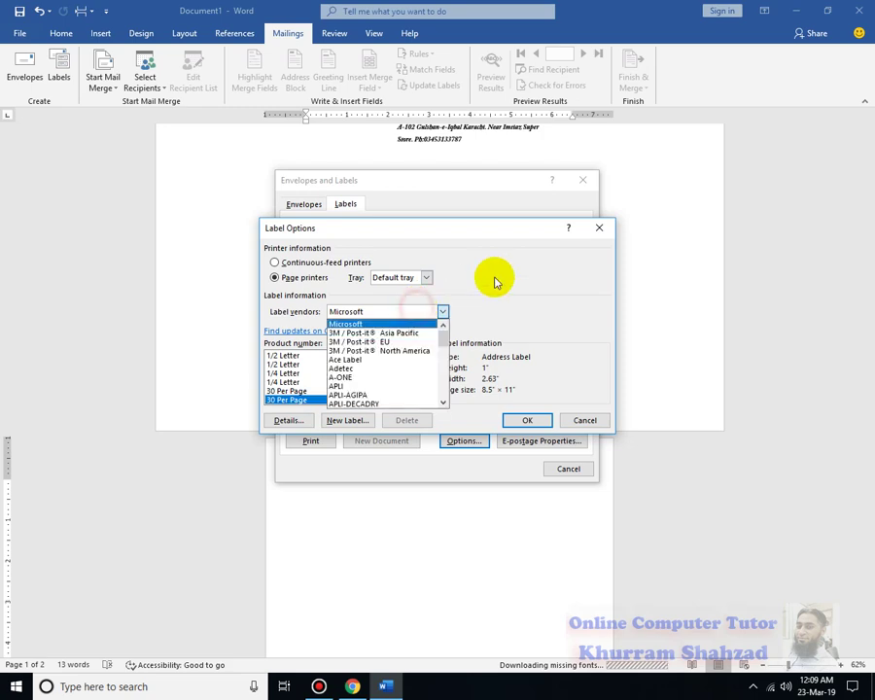
left_click(494, 280)
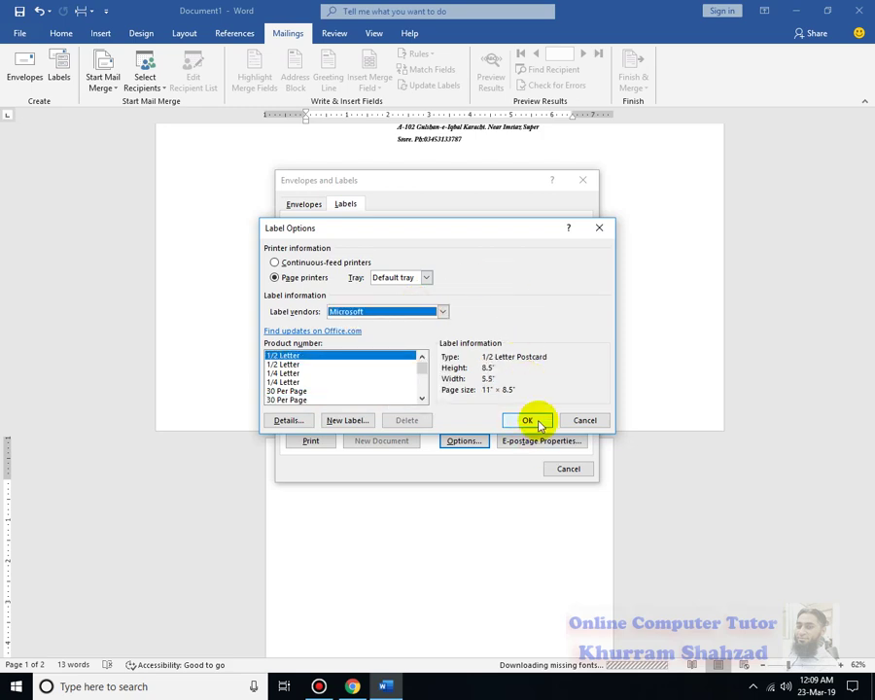
left_click(347, 420)
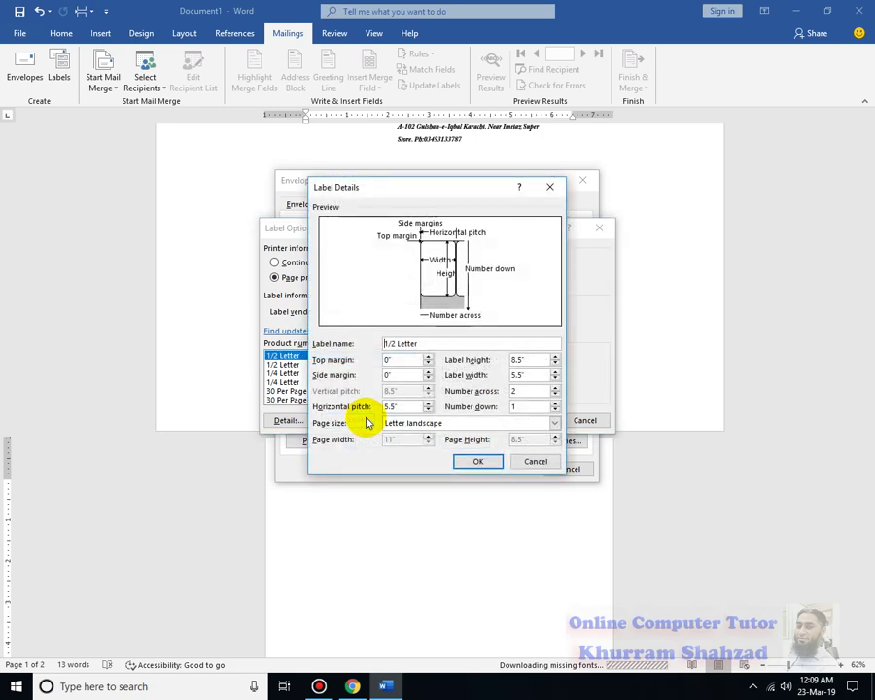
left_click(533, 461)
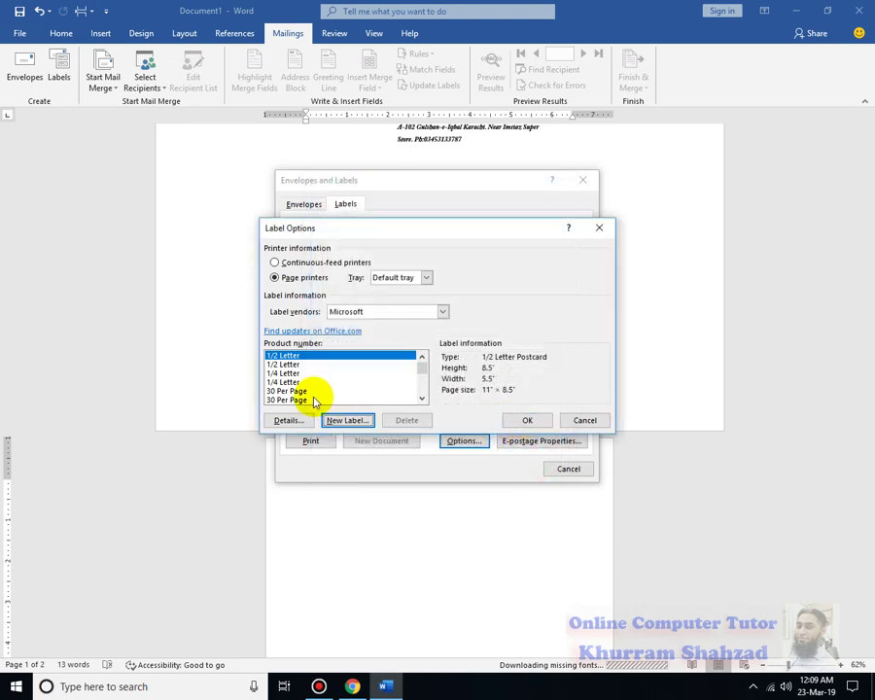
left_click(344, 400)
left_click(525, 419)
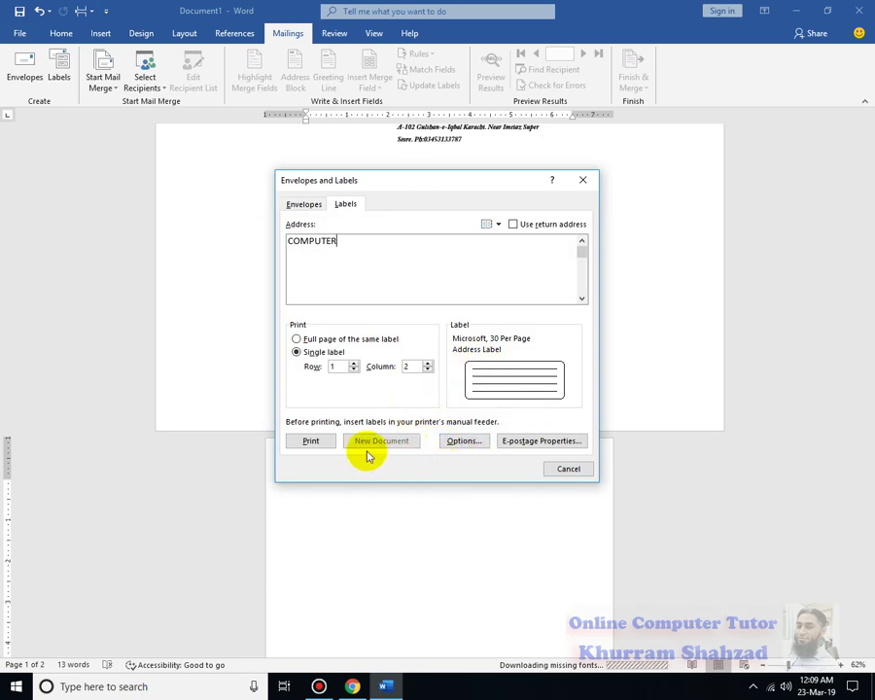
Generate a new document holding a full page of COMPUTER labels.
left_click(347, 340)
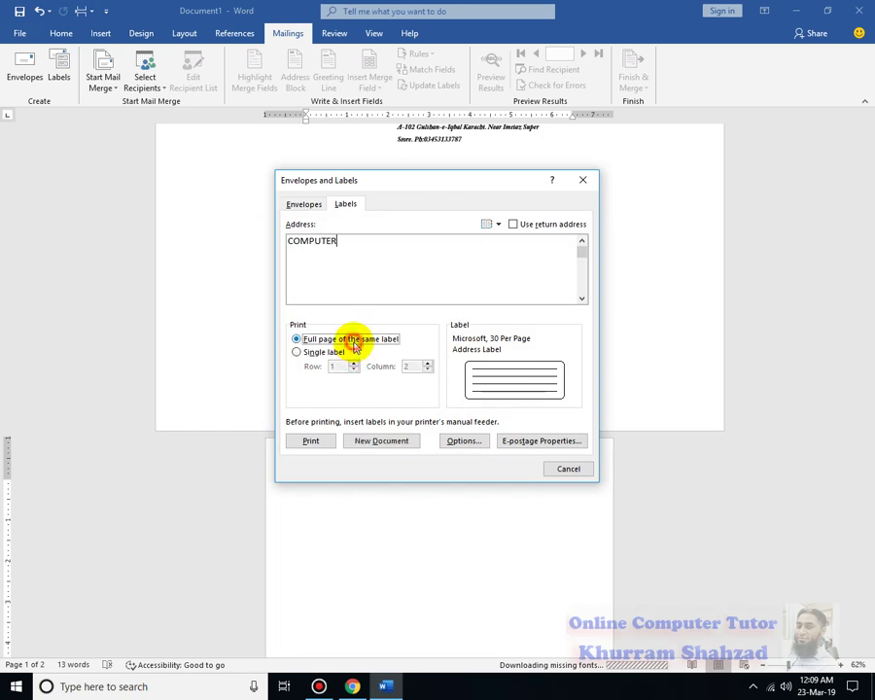
left_click(381, 442)
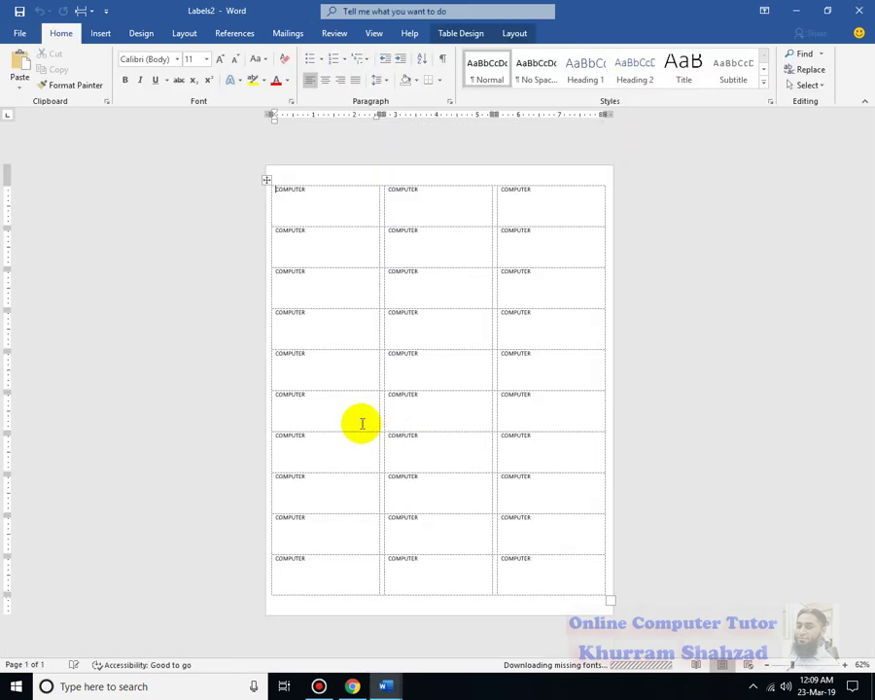
left_click(356, 225)
left_click(562, 215)
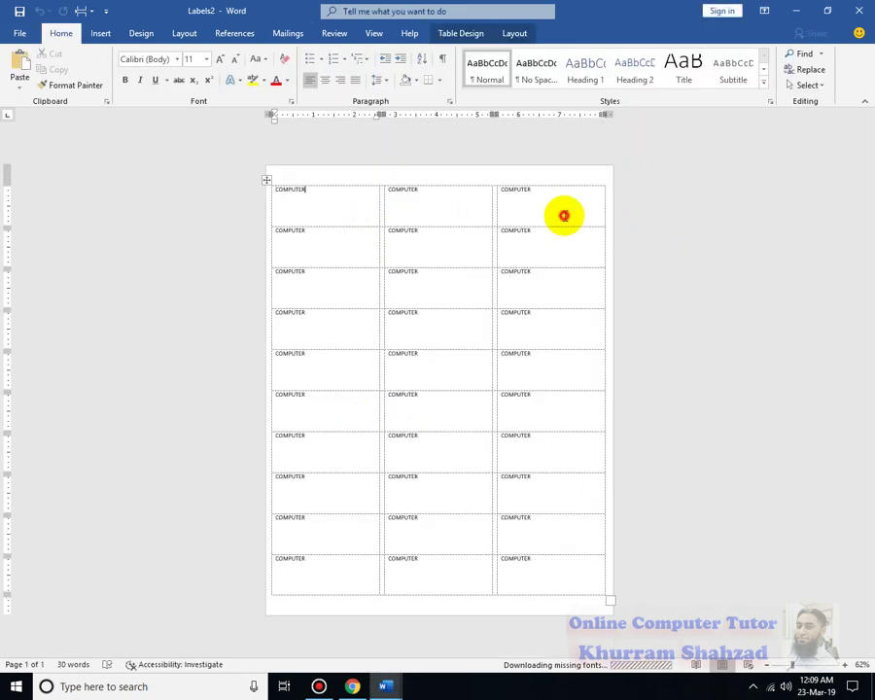
left_click(579, 300)
left_click(293, 312)
left_click(307, 385)
left_click(618, 335)
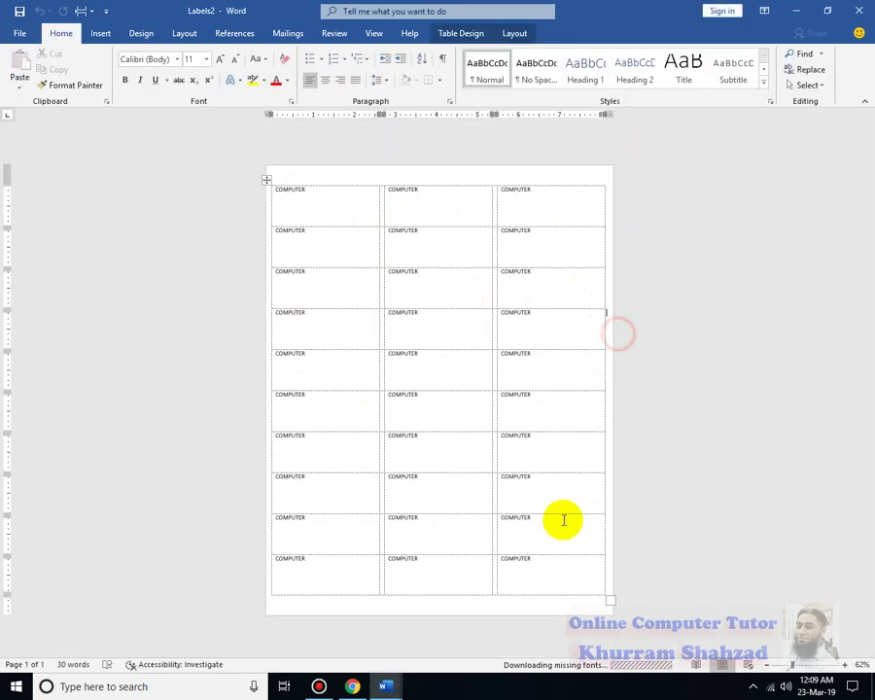
Make all 30 COMPUTER labels bold, centred and size 19, then close the document.
left_click_drag(561, 572, 356, 210)
key("ctrl+b")
key("ctrl+e")
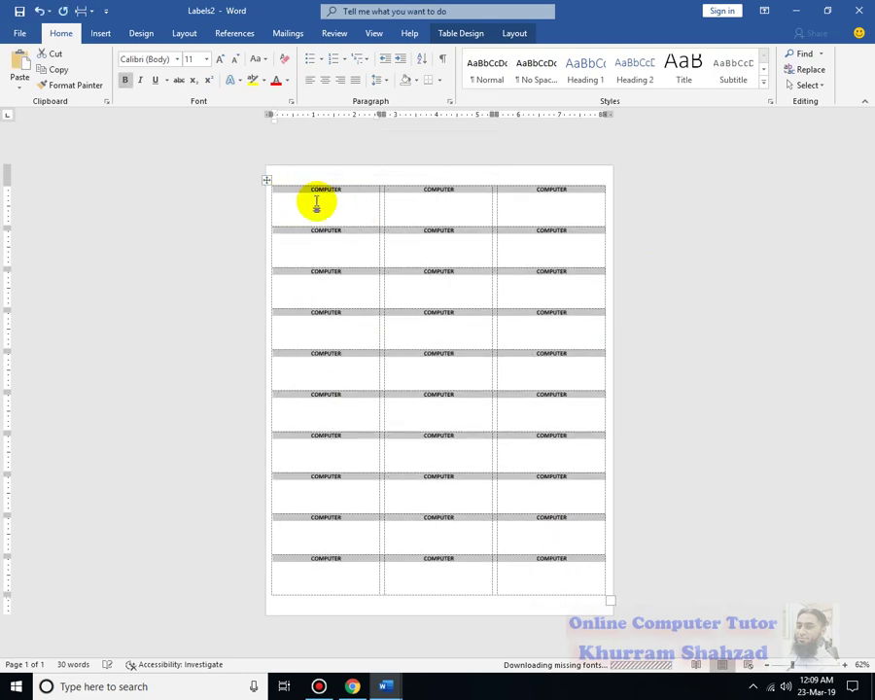
key("ctrl+bracketright")
key("ctrl+bracketright")
key("ctrl+bracketright")
key("ctrl+bracketright")
key("ctrl+bracketright")
key("ctrl+bracketright")
key("ctrl+bracketright")
key("ctrl+bracketright")
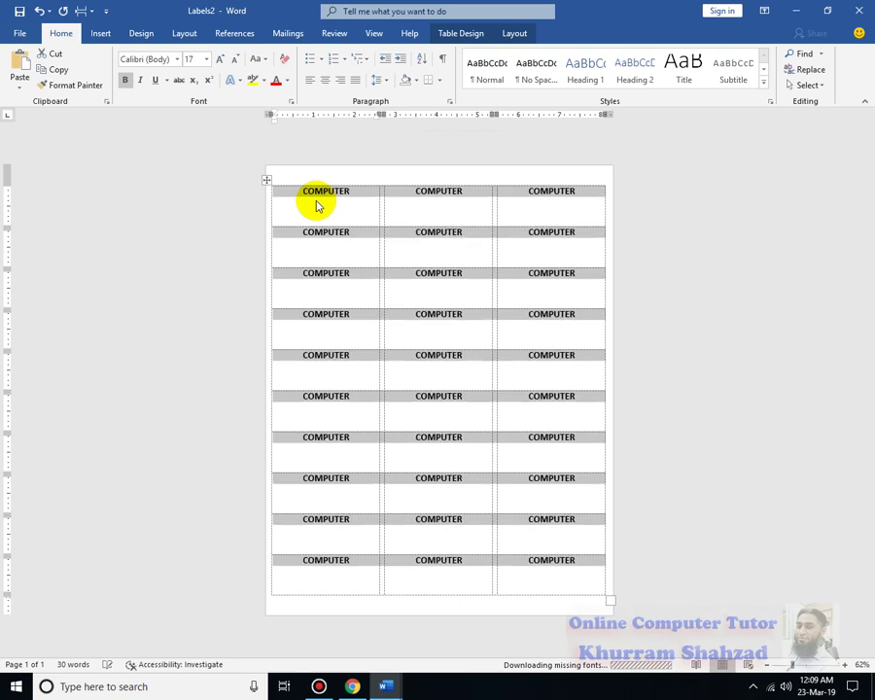
left_click(595, 356)
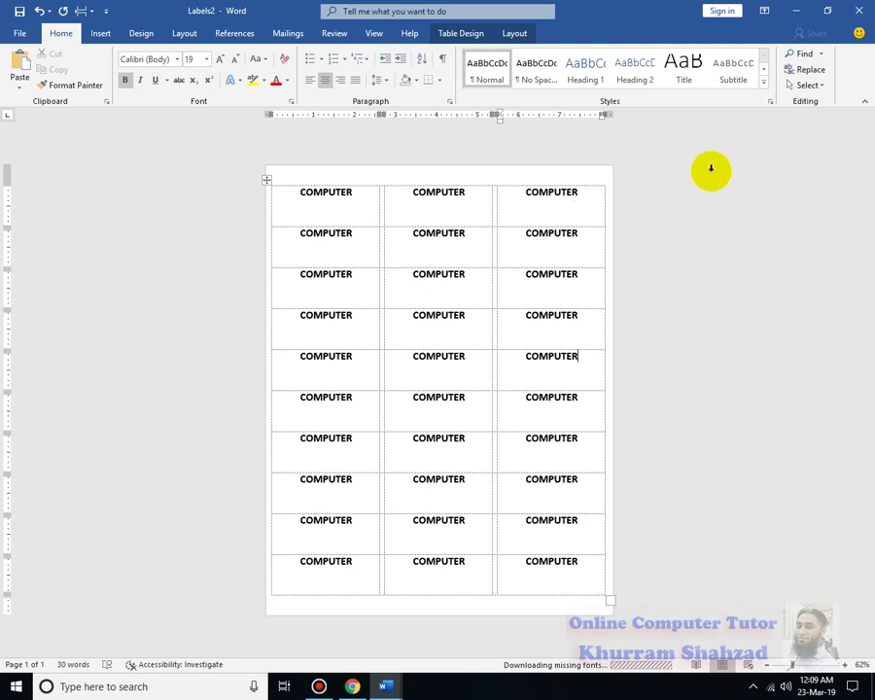
key("alt+F4")
Close the labels and letterhead documents without saving and start a fresh blank document.
key("n")
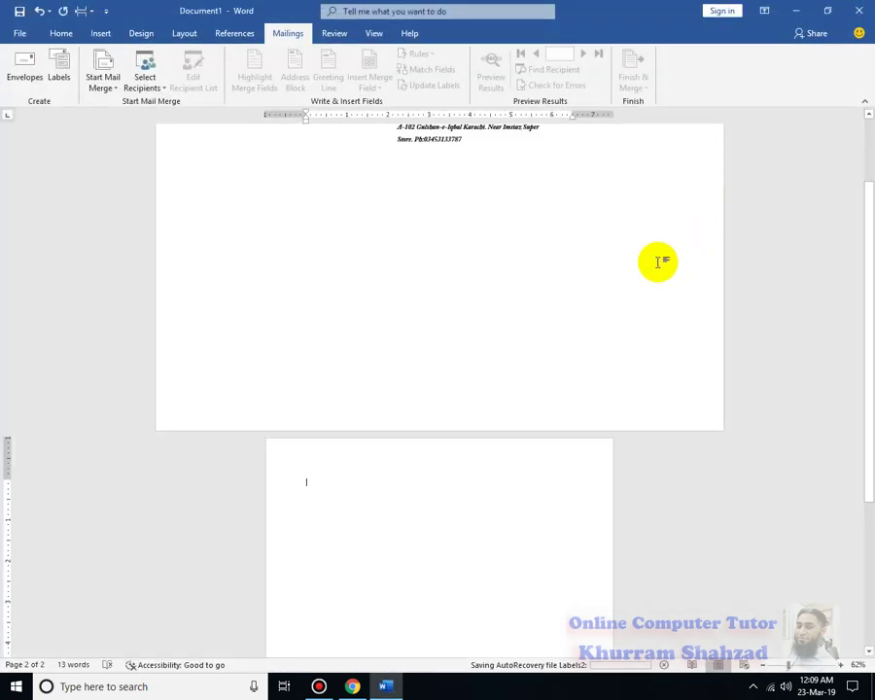
key("ctrl+n")
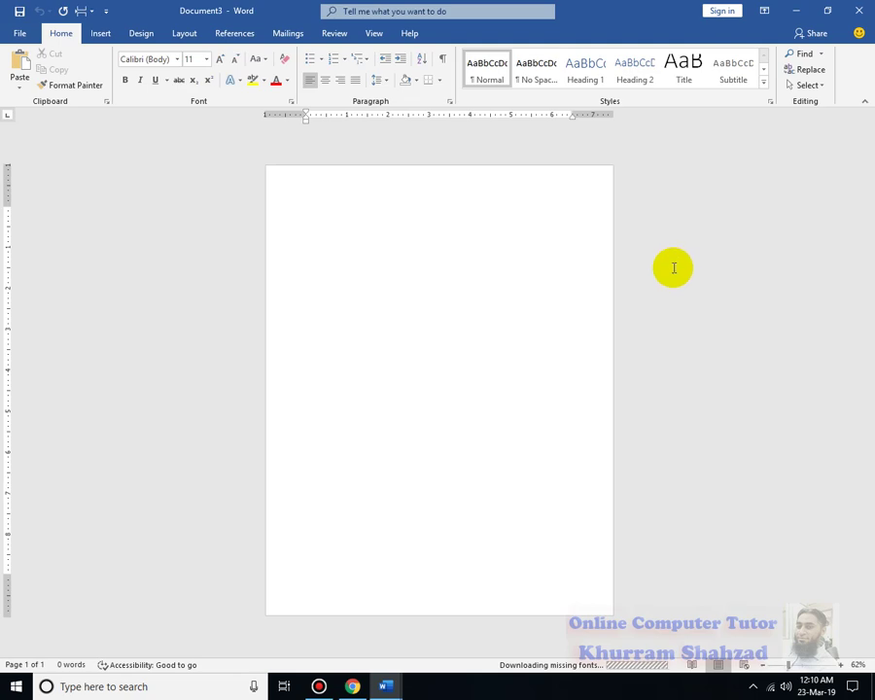
key("ctrl+w")
type("a")
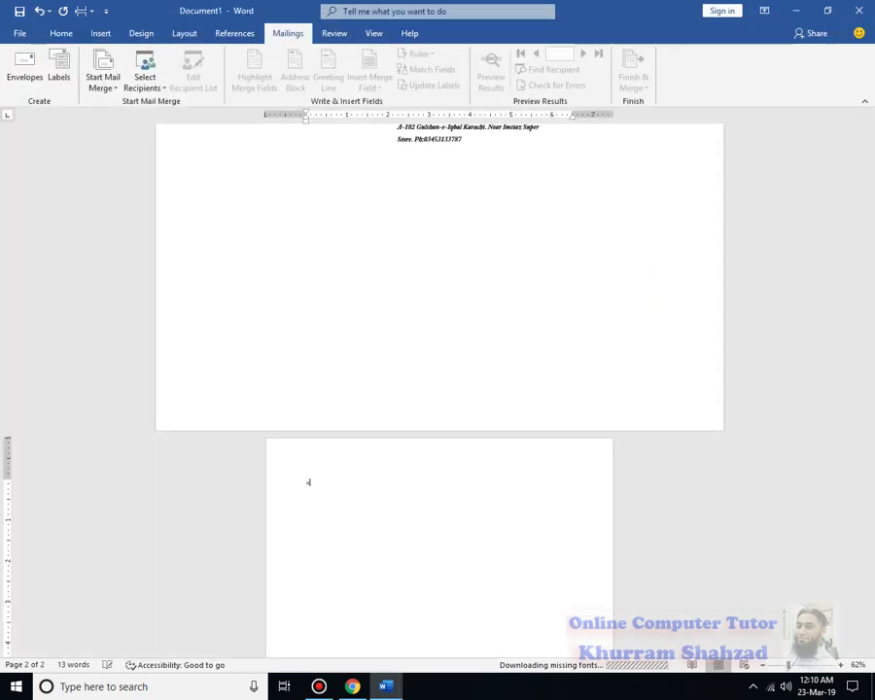
key("ctrl+w")
key("n")
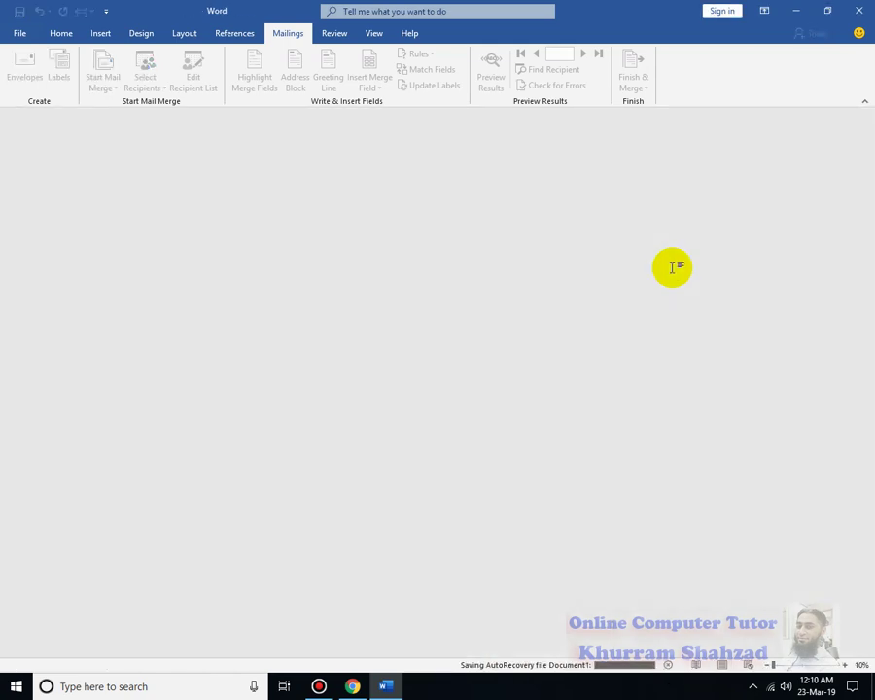
key("ctrl+n")
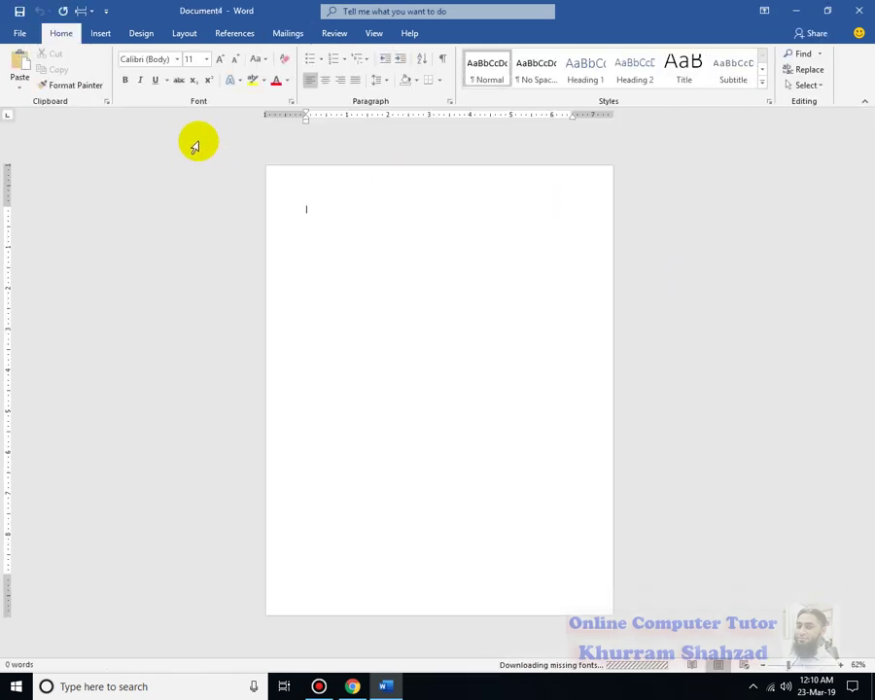
Enlarge the page view and bring up the Start Mail Merge document types on Mailings.
left_click(802, 666)
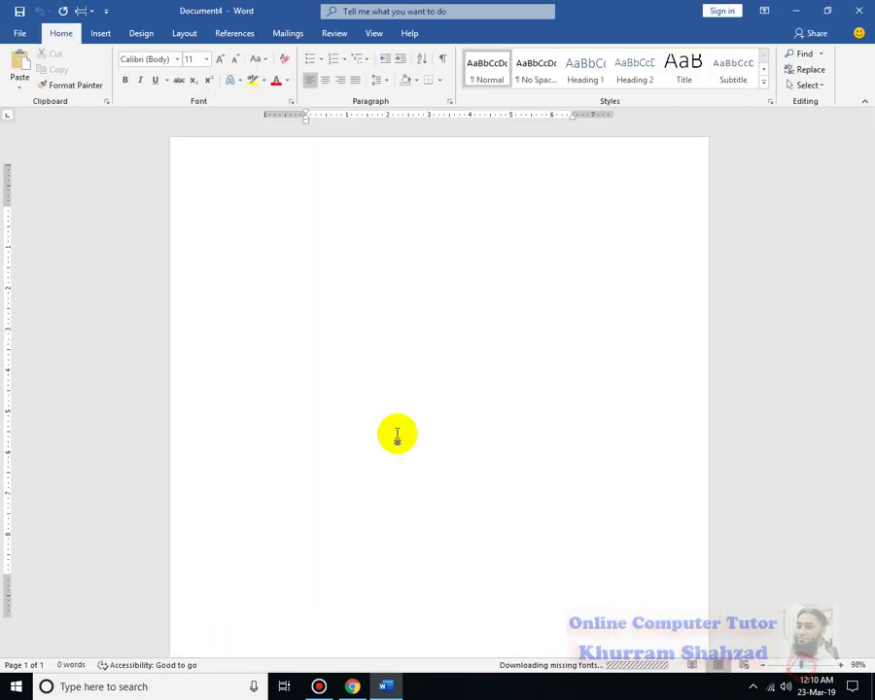
left_click(287, 33)
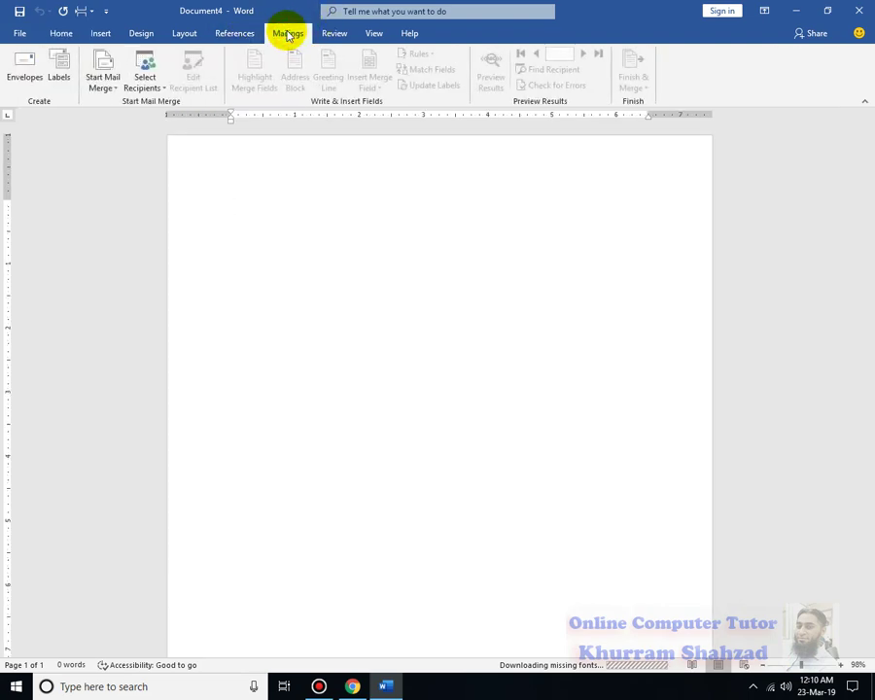
left_click(116, 87)
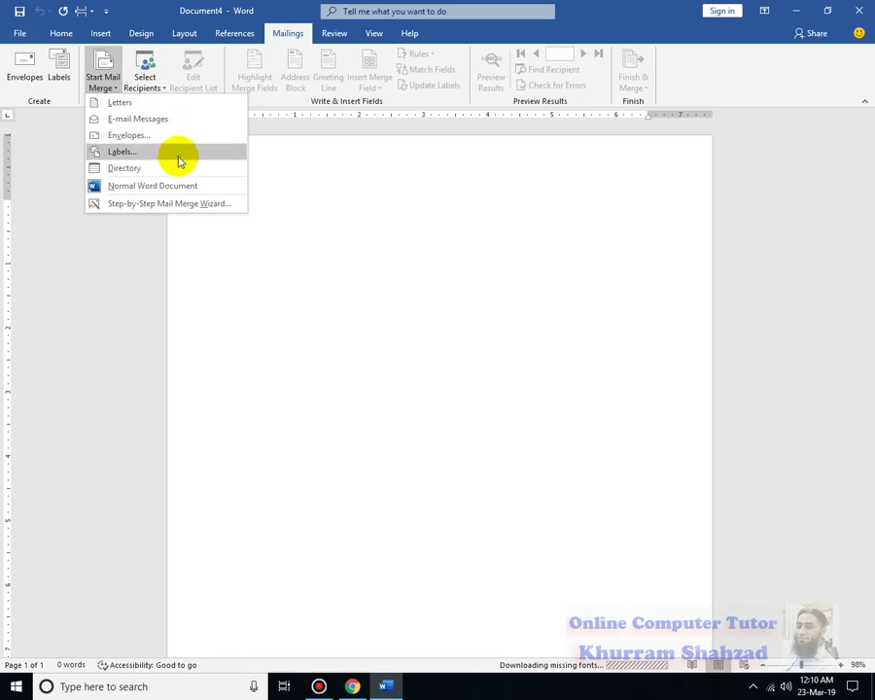
Start an envelope mail merge using envelope size 6 3/4 (3 5/8 x 6 1/2 in).
left_click(172, 143)
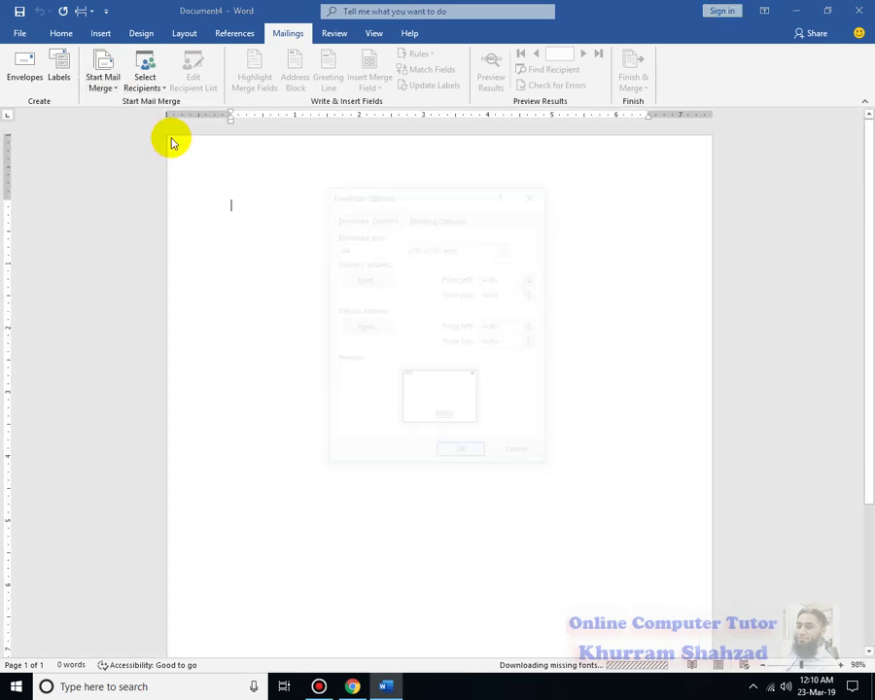
left_click(486, 249)
left_click_drag(513, 304, 511, 278)
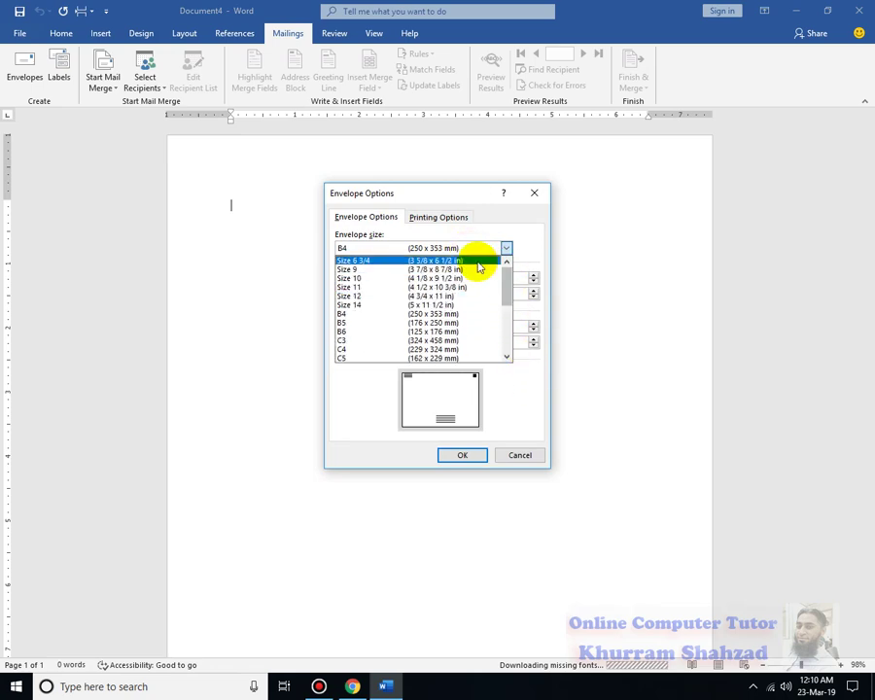
left_click(476, 262)
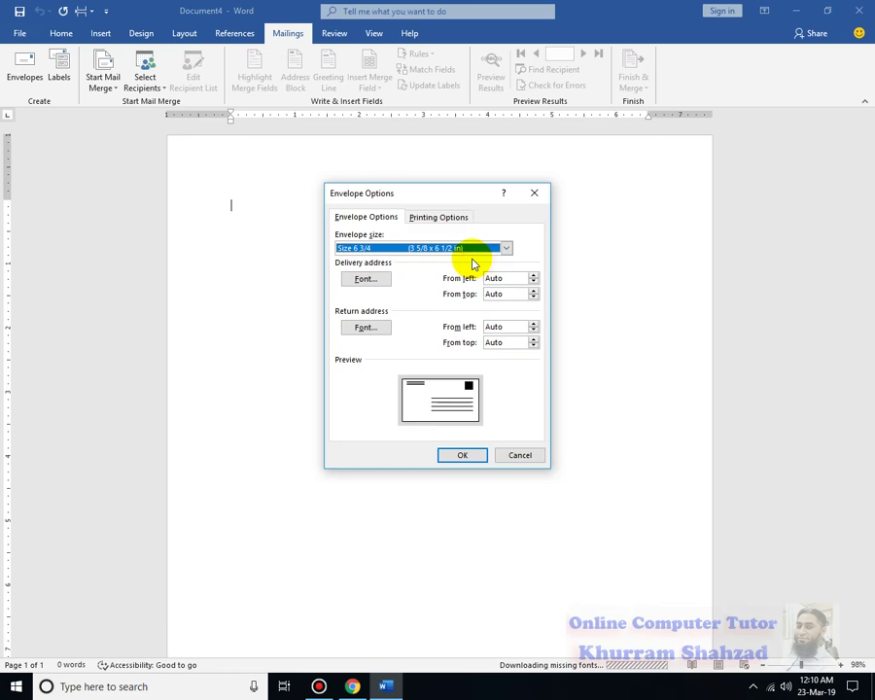
Set the envelope feed method to face up and apply the envelope settings.
left_click(429, 217)
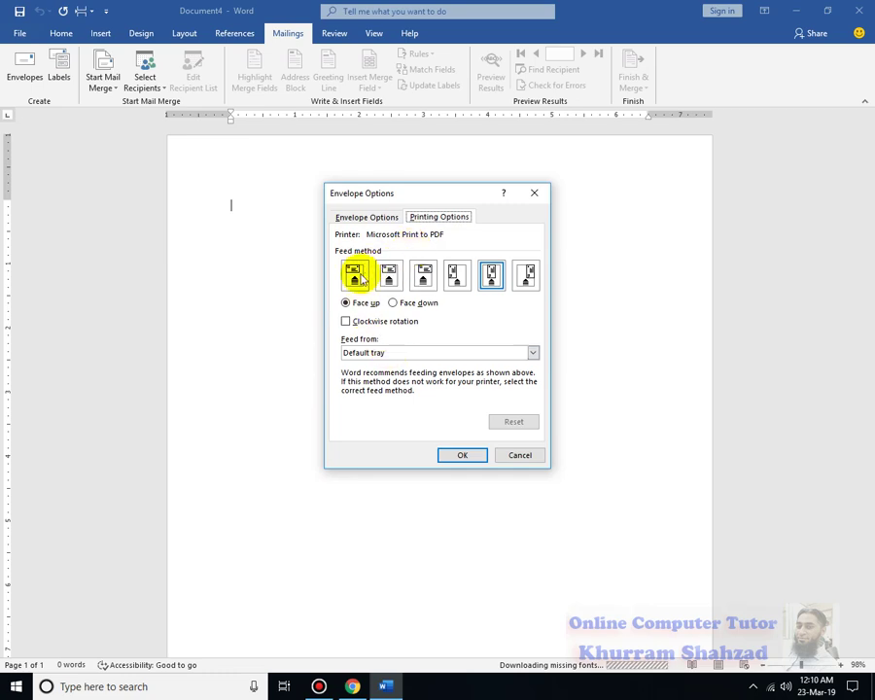
left_click(354, 276)
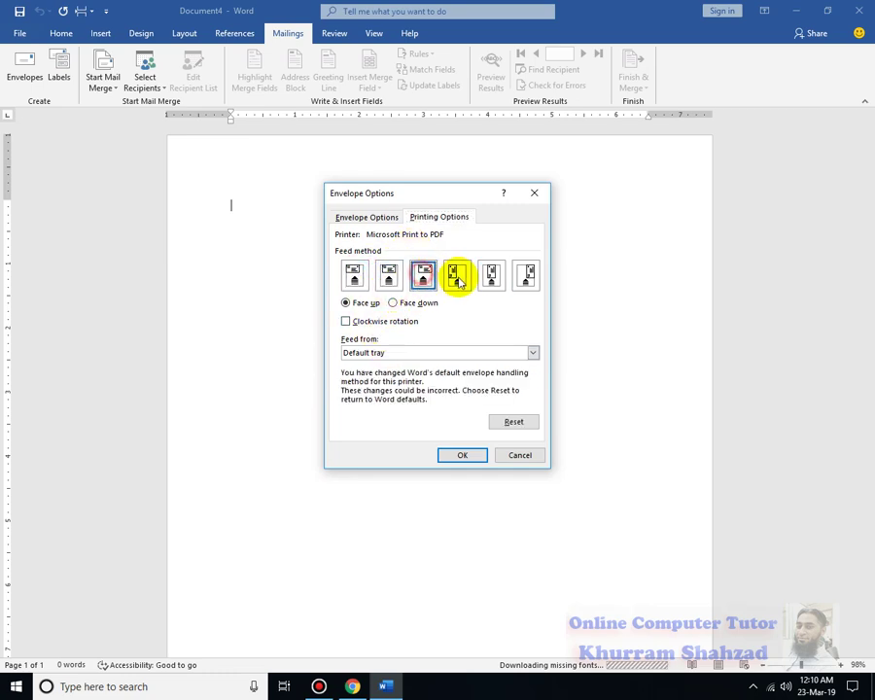
left_click(491, 276)
left_click(529, 276)
left_click(457, 276)
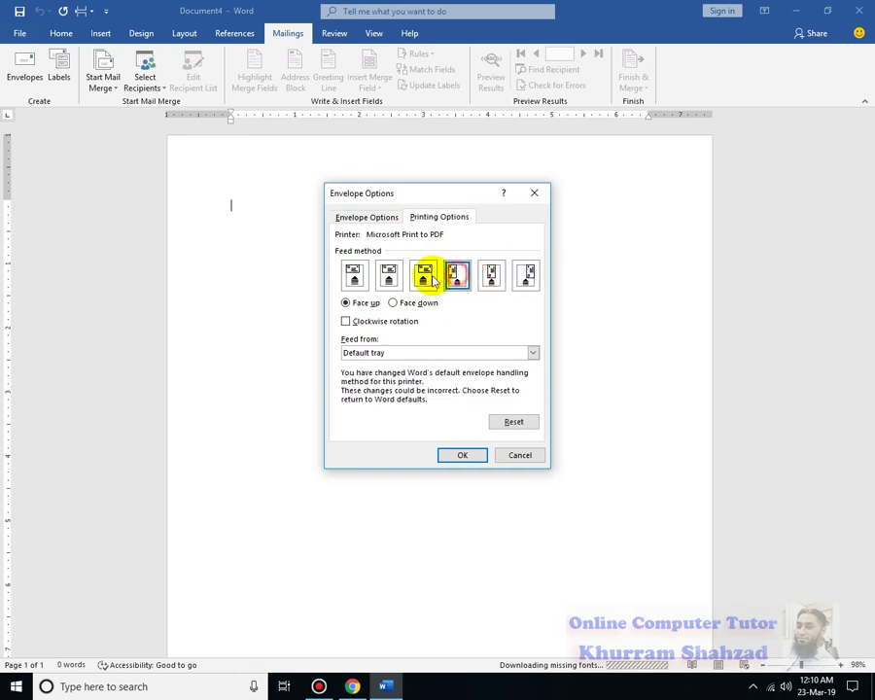
left_click(391, 277)
left_click(347, 322)
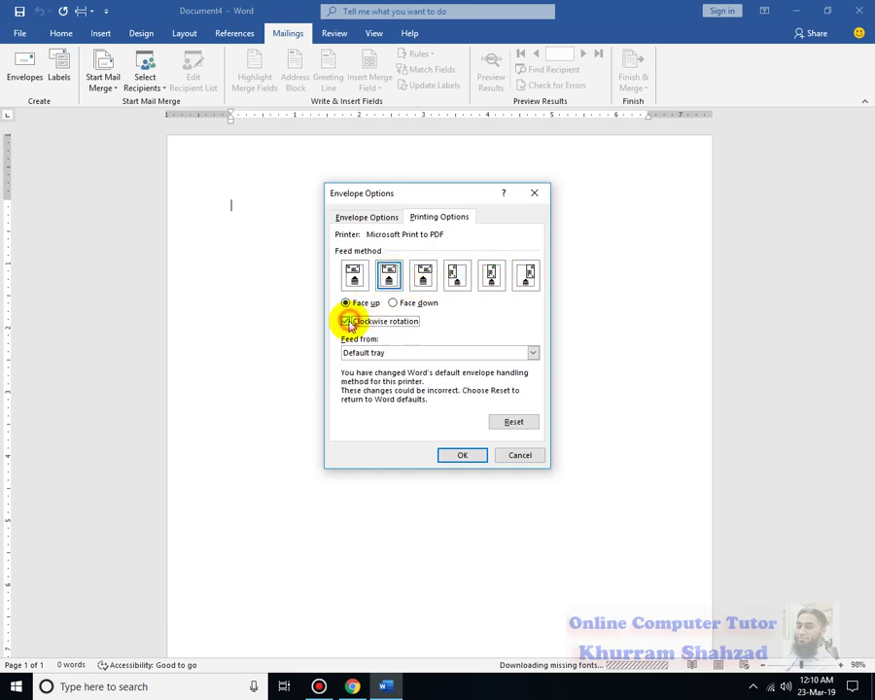
left_click(347, 322)
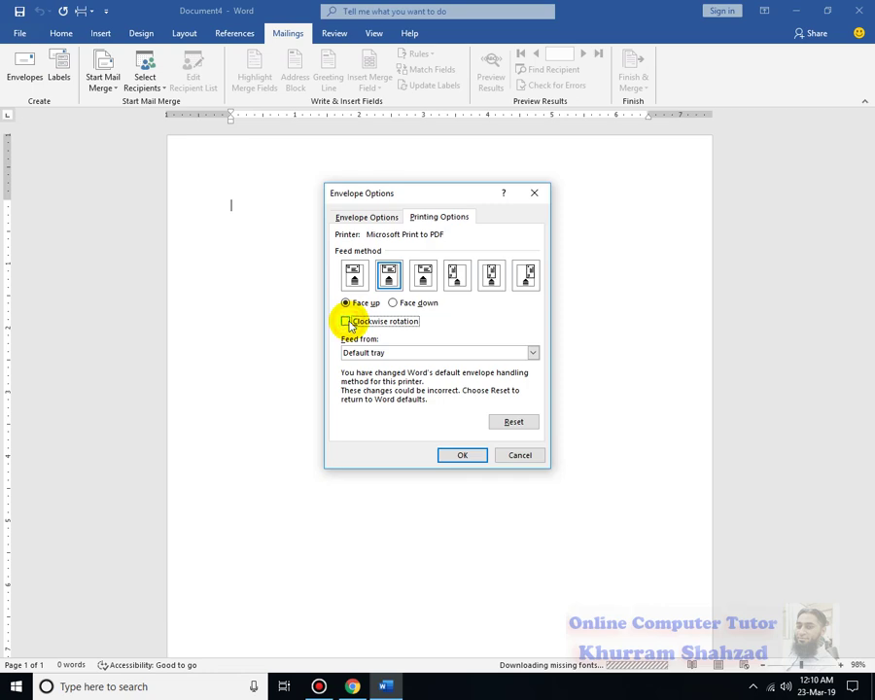
left_click(393, 303)
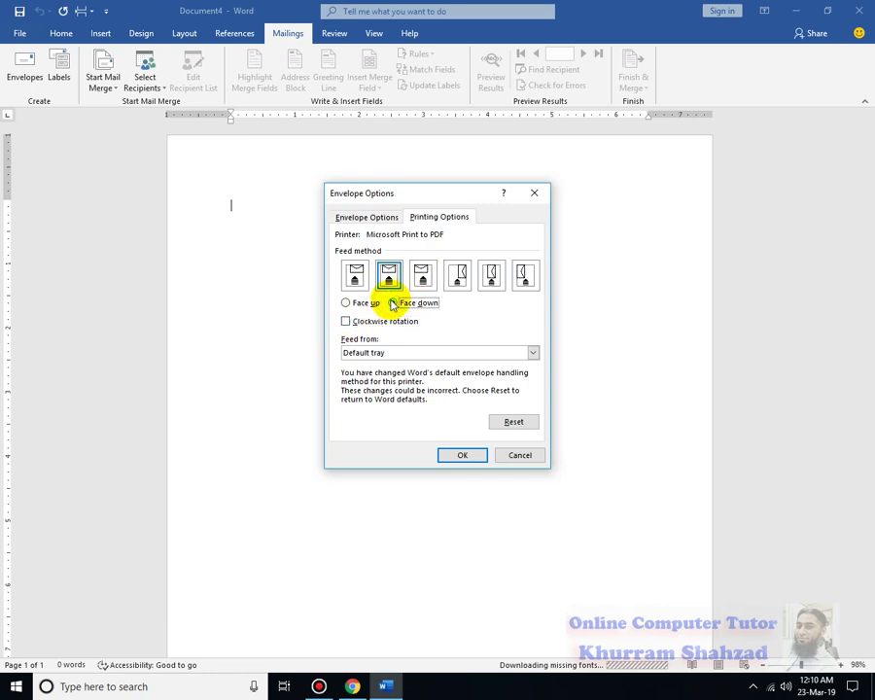
left_click(346, 303)
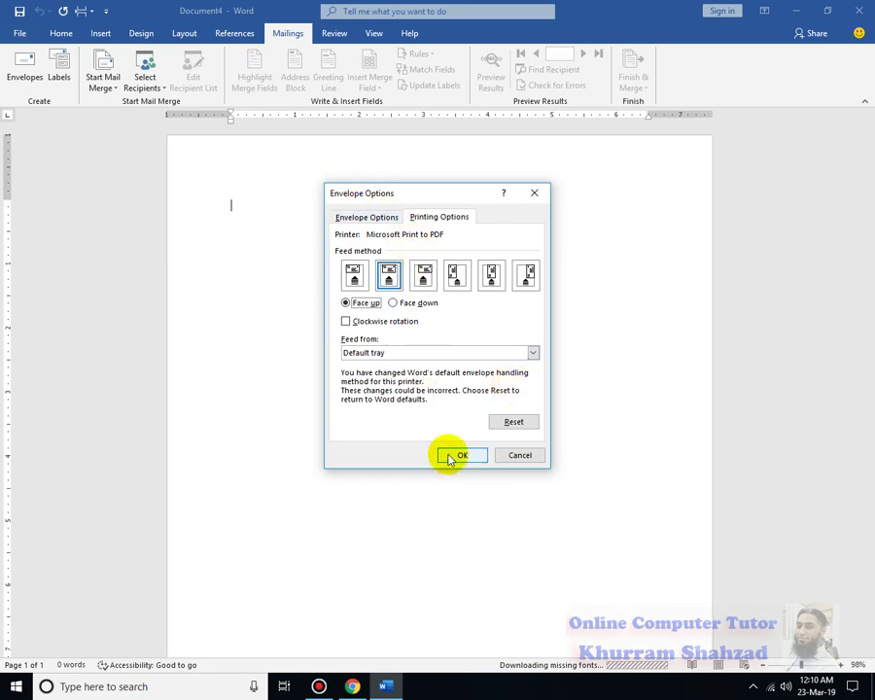
left_click(367, 222)
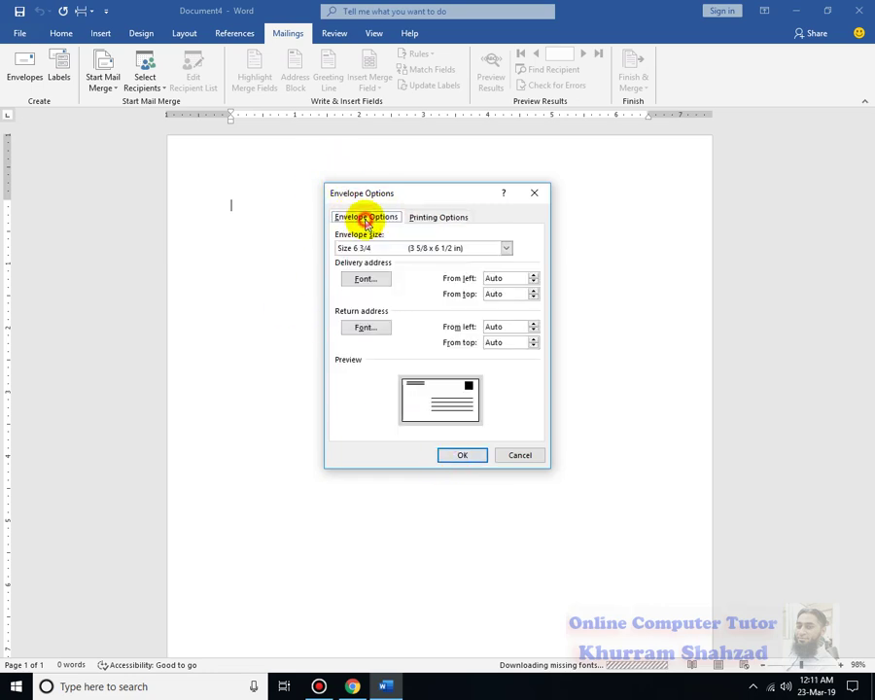
left_click(462, 453)
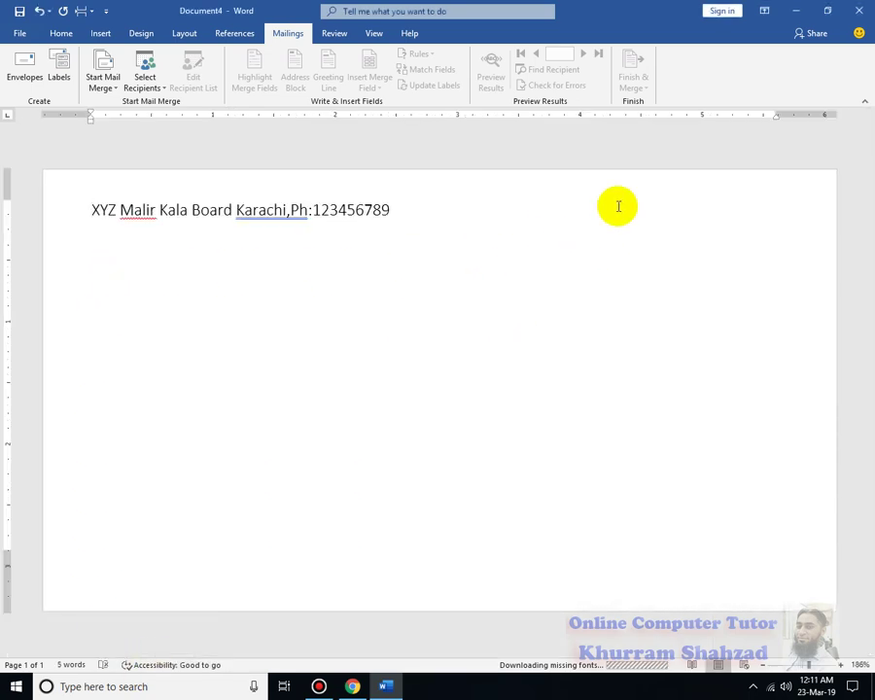
Delete the return address text from the envelope.
left_click(68, 221)
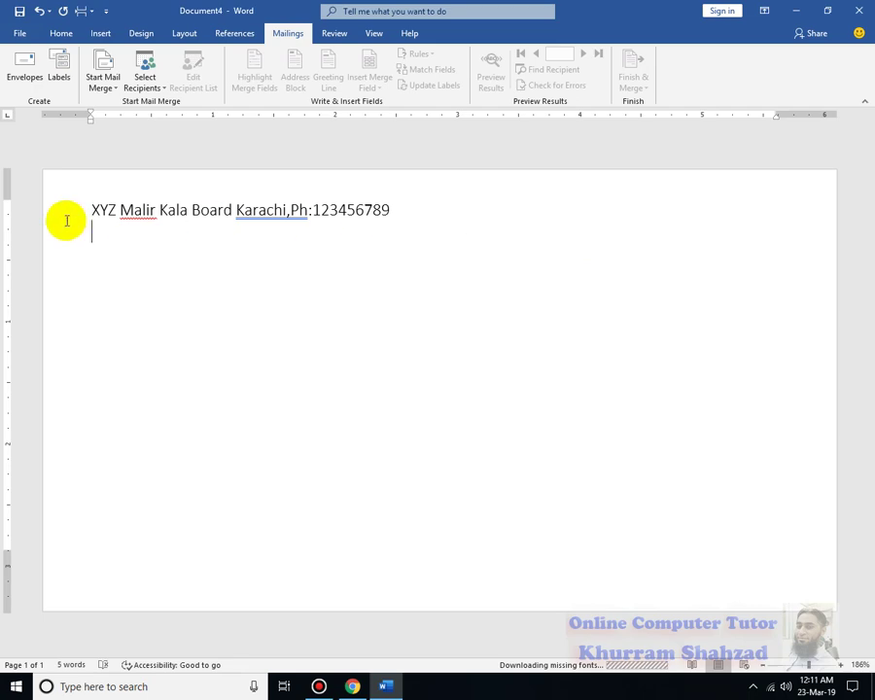
left_click(124, 191)
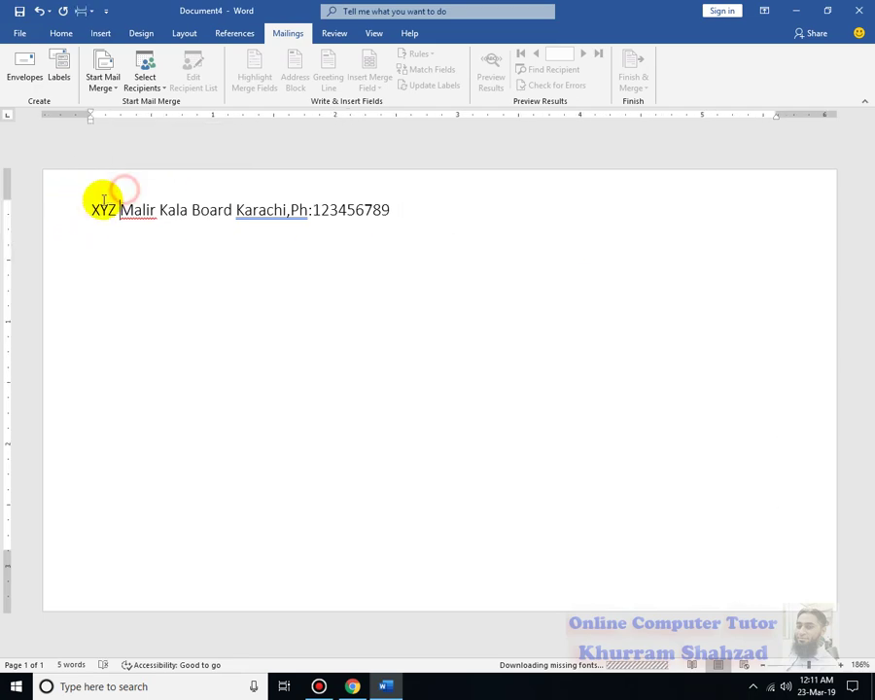
left_click_drag(96, 204, 391, 195)
key("Delete")
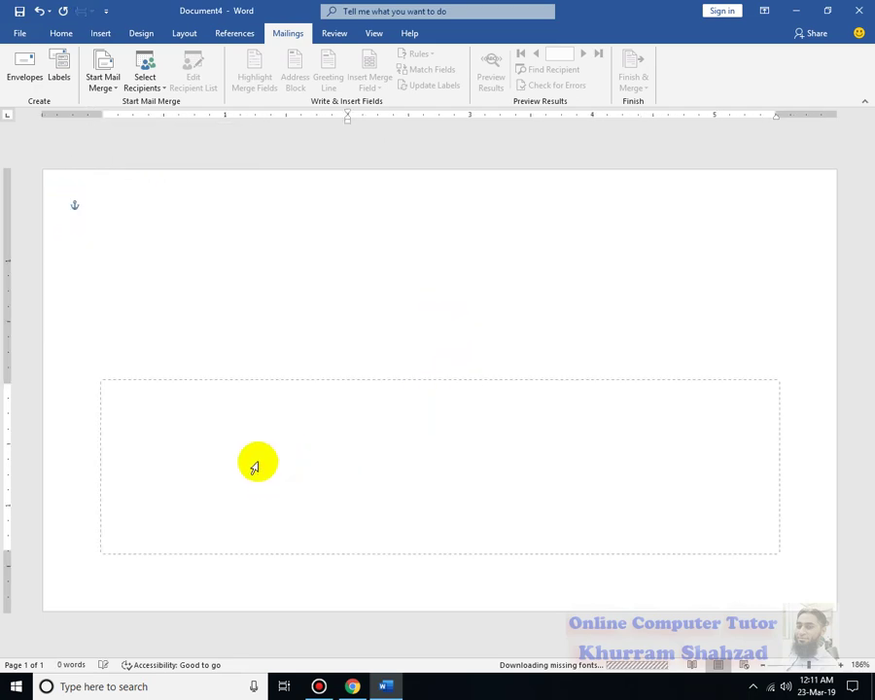
Remove the delivery address frame, leaving the envelope page empty.
left_click(273, 378)
left_click(248, 523)
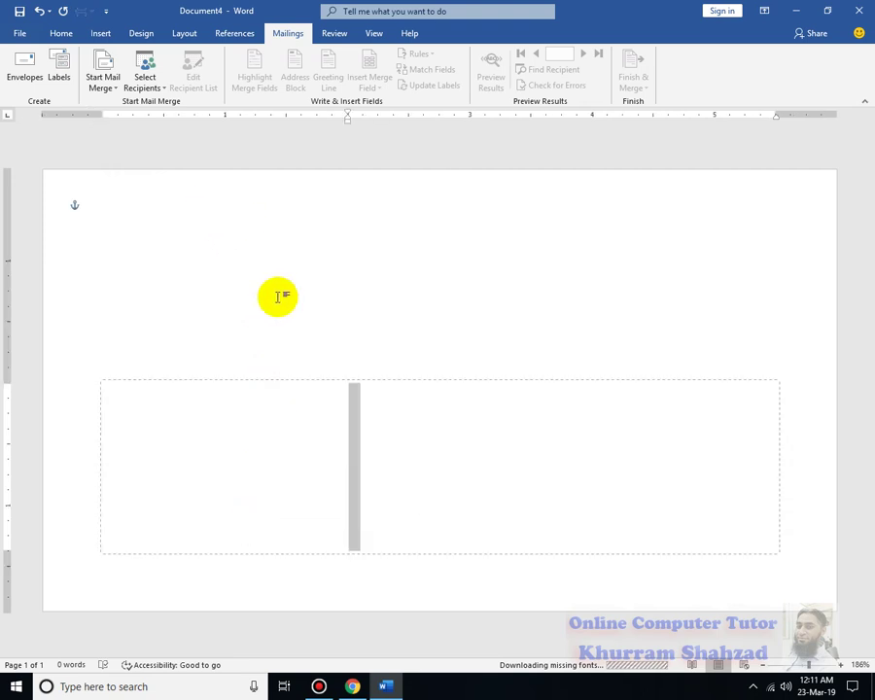
left_click(314, 381)
key("Delete")
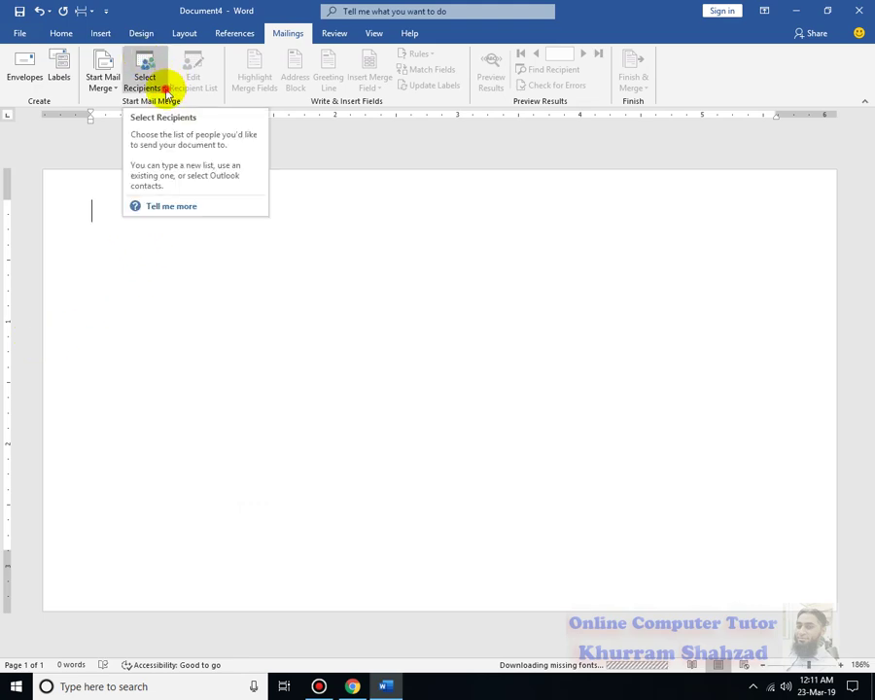
Start a new, empty recipient list via Select Recipients > Type a New List.
left_click(166, 93)
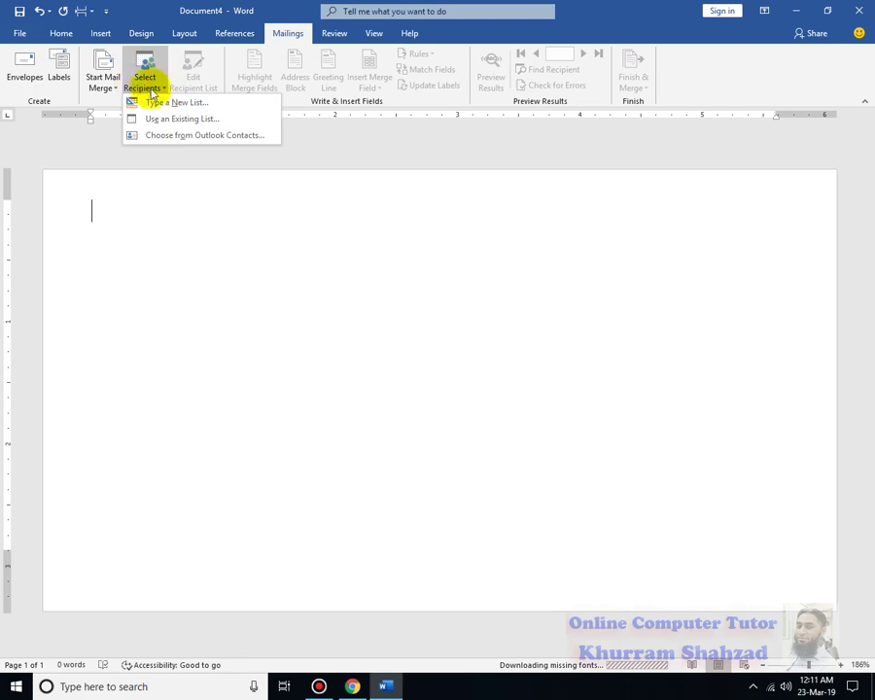
left_click(197, 105)
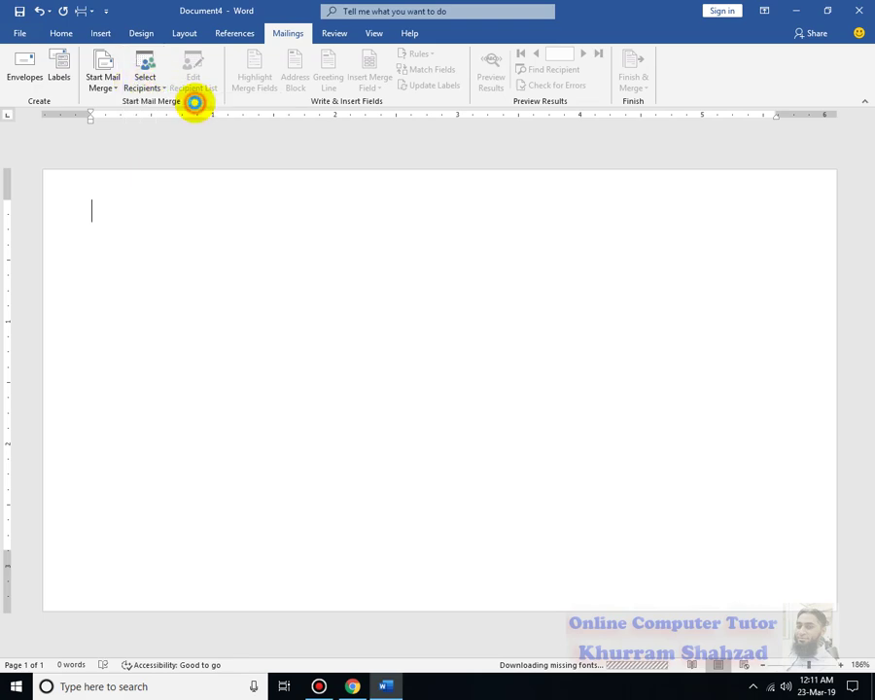
left_click(604, 215)
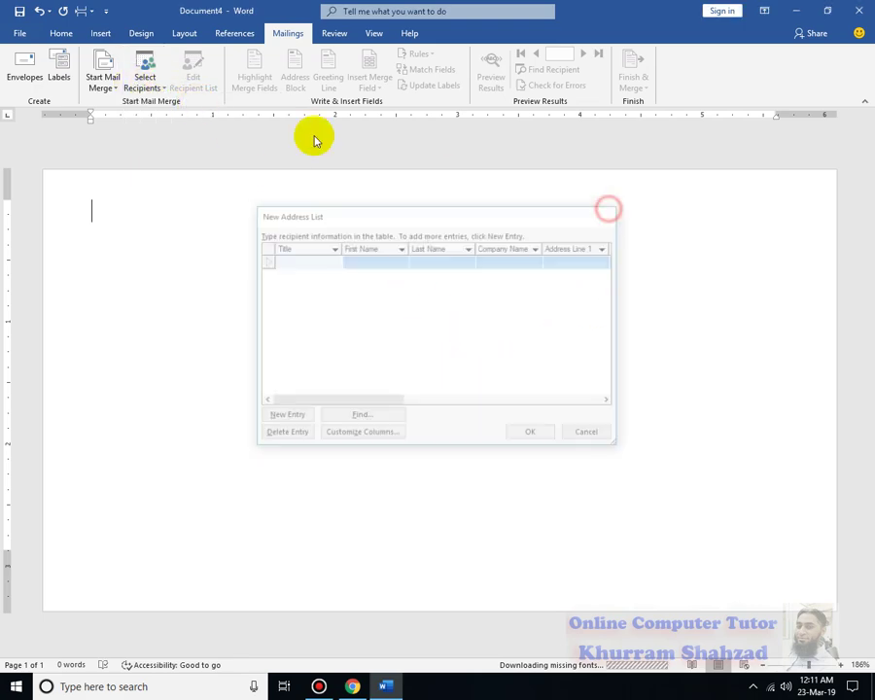
left_click(148, 86)
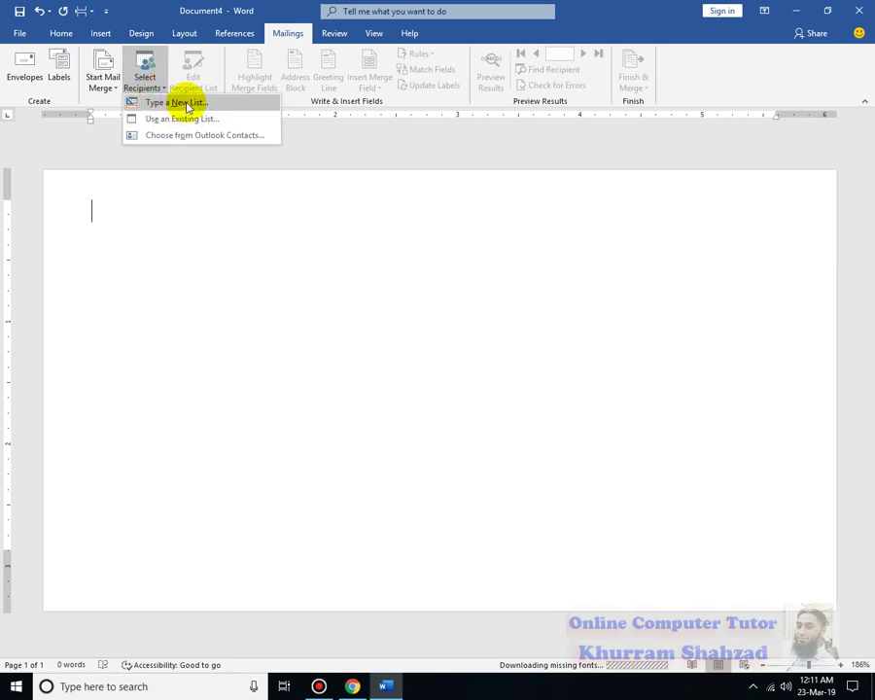
left_click(187, 103)
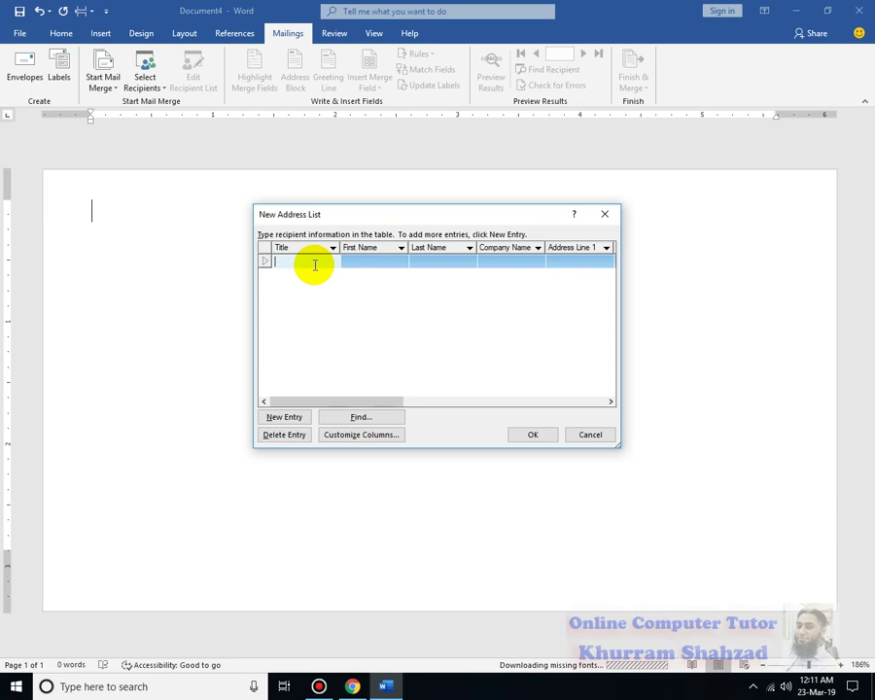
In Customize Columns, delete the Title, First Name, Last Name, Address Line 2 and Address Line 1 fields.
left_click(356, 434)
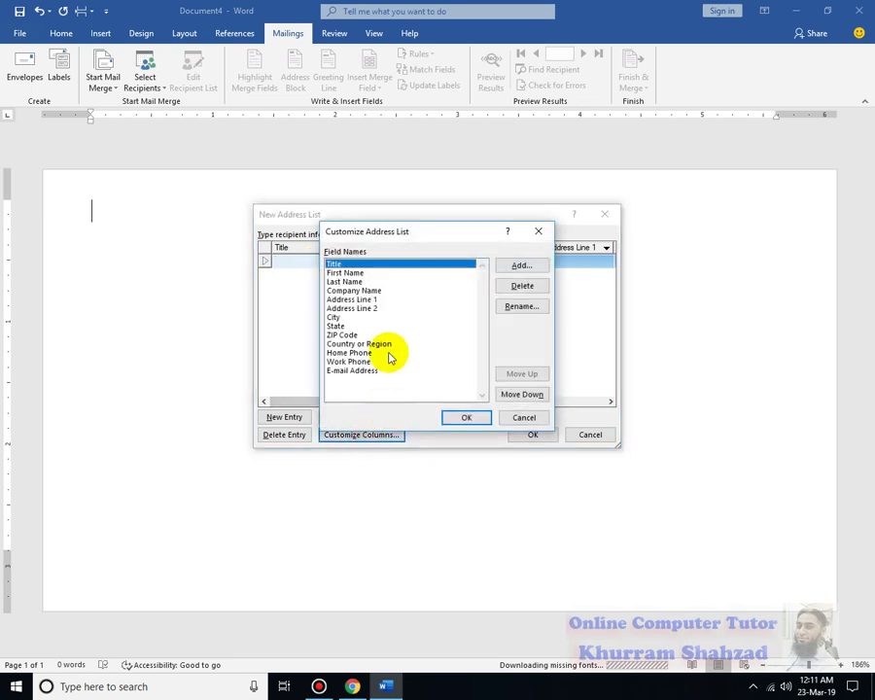
left_click(527, 289)
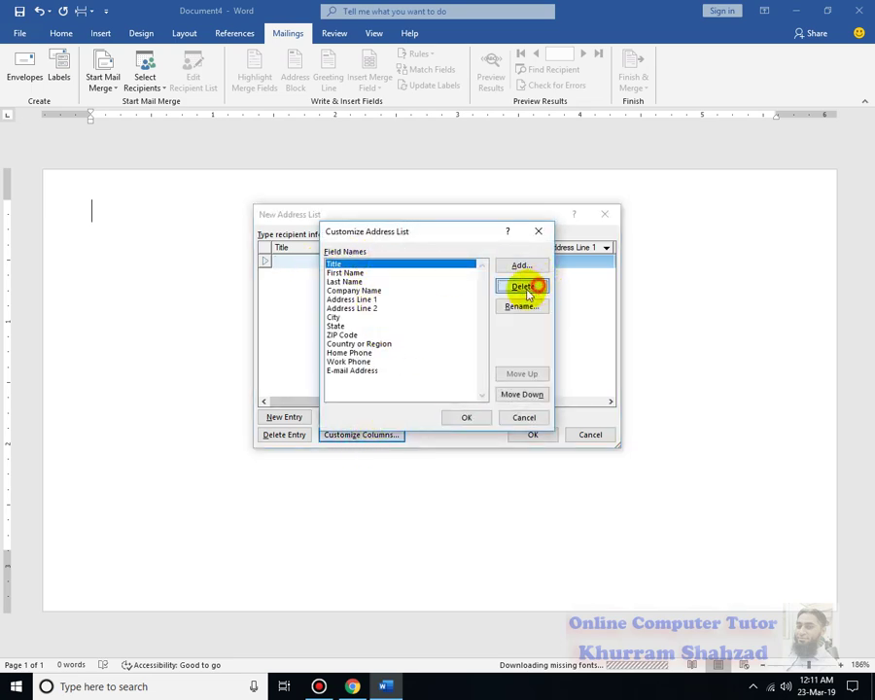
left_click(414, 326)
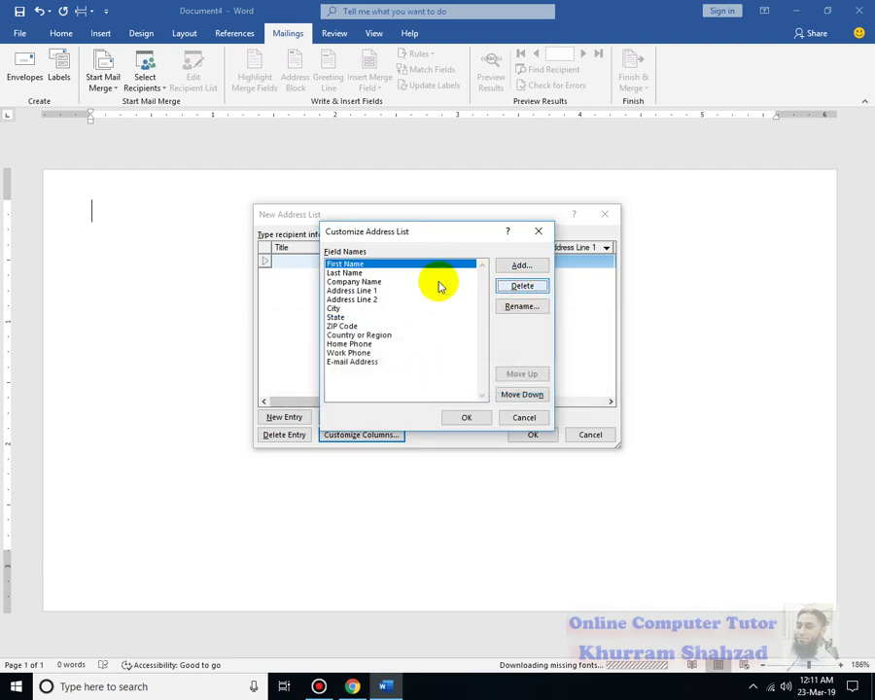
left_click(521, 288)
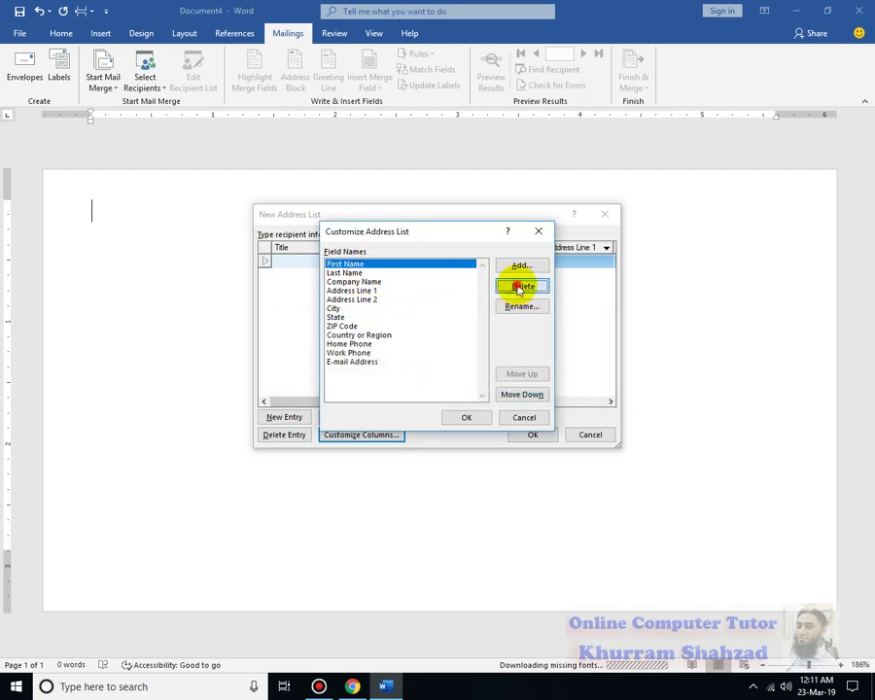
left_click(414, 381)
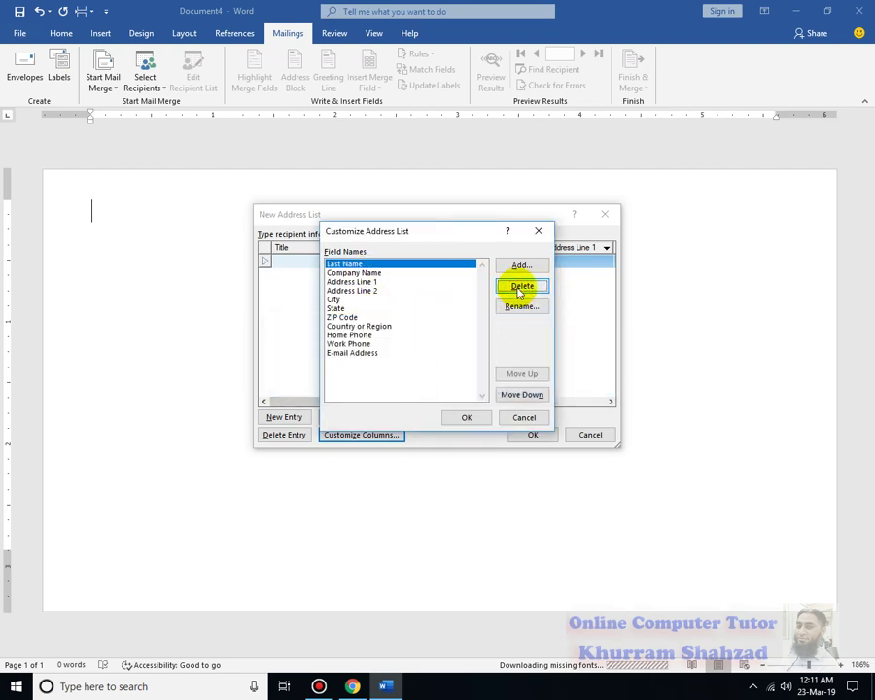
left_click(519, 290)
left_click(416, 379)
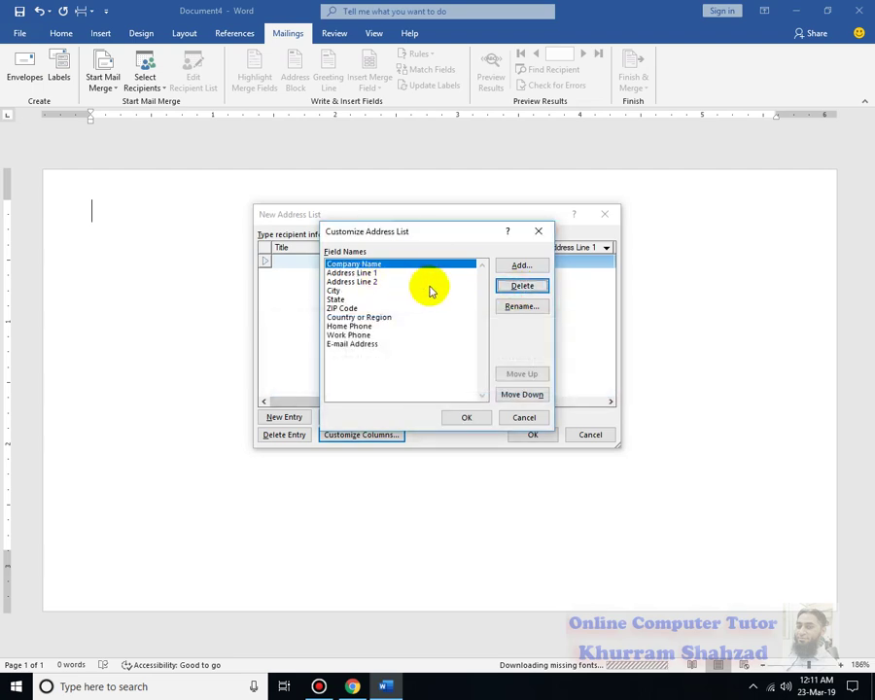
left_click(373, 281)
left_click(522, 286)
left_click(419, 383)
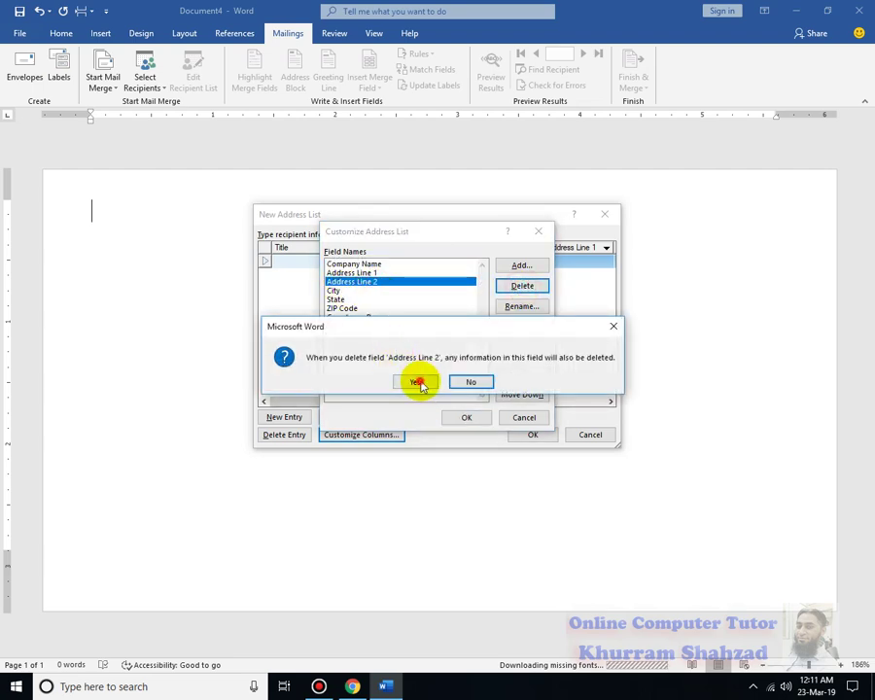
left_click(504, 284)
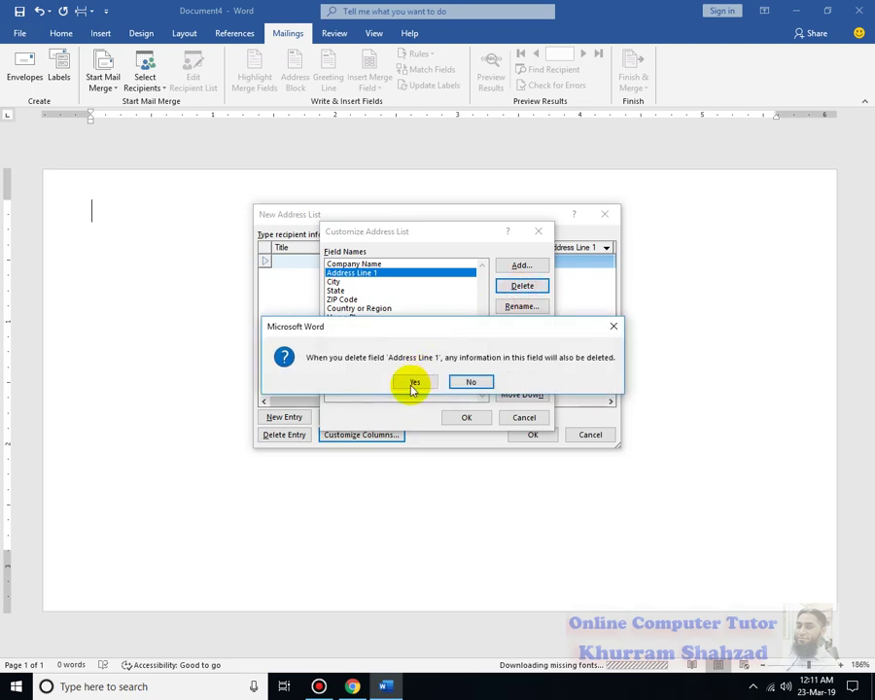
left_click(414, 385)
Delete State, ZIP Code, Country or Region, Home Phone and E-mail Address, then apply the columns.
left_click(337, 281)
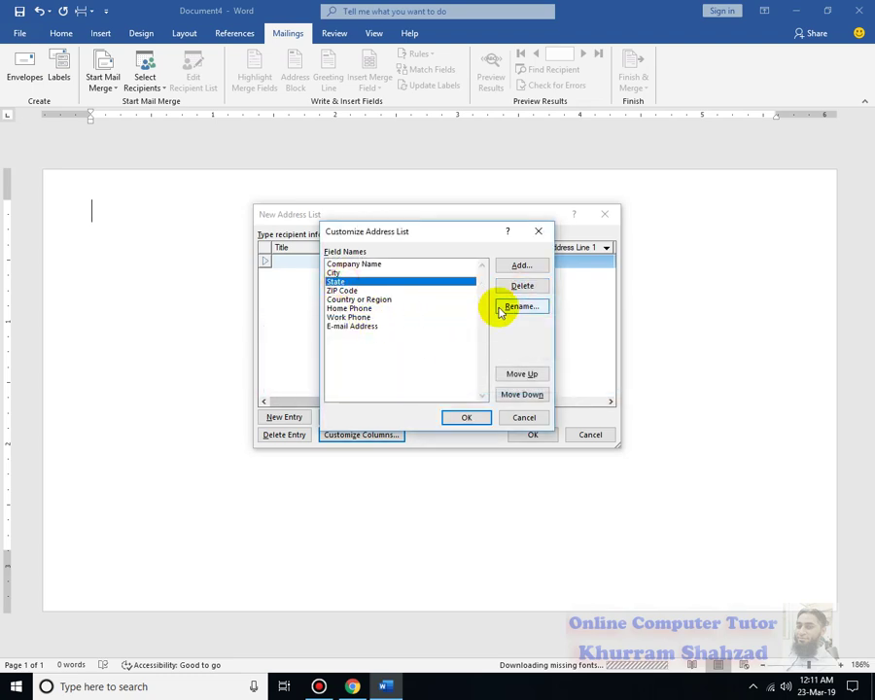
left_click(524, 285)
left_click(413, 380)
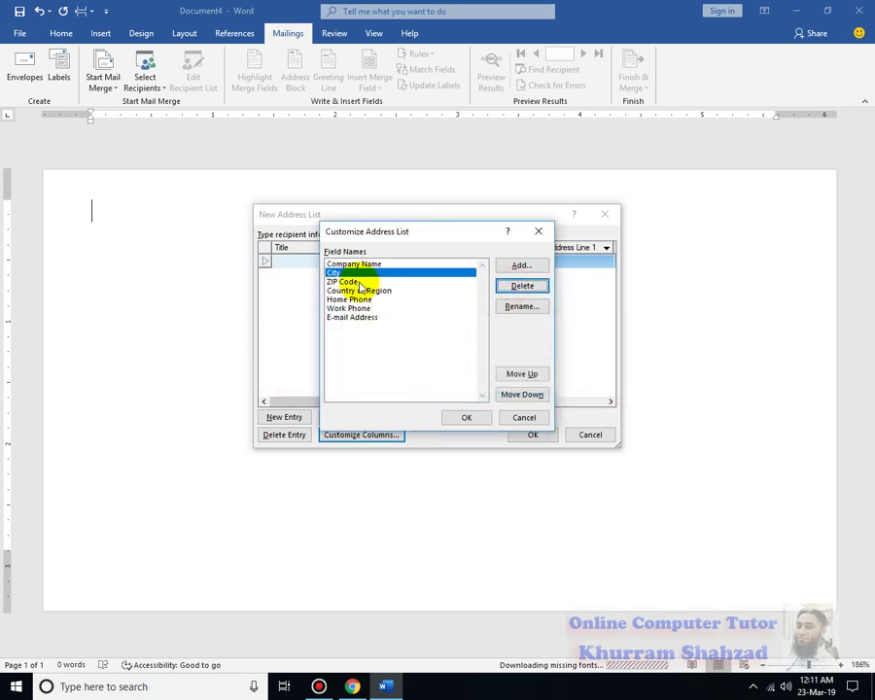
left_click(355, 282)
left_click(516, 285)
left_click(421, 385)
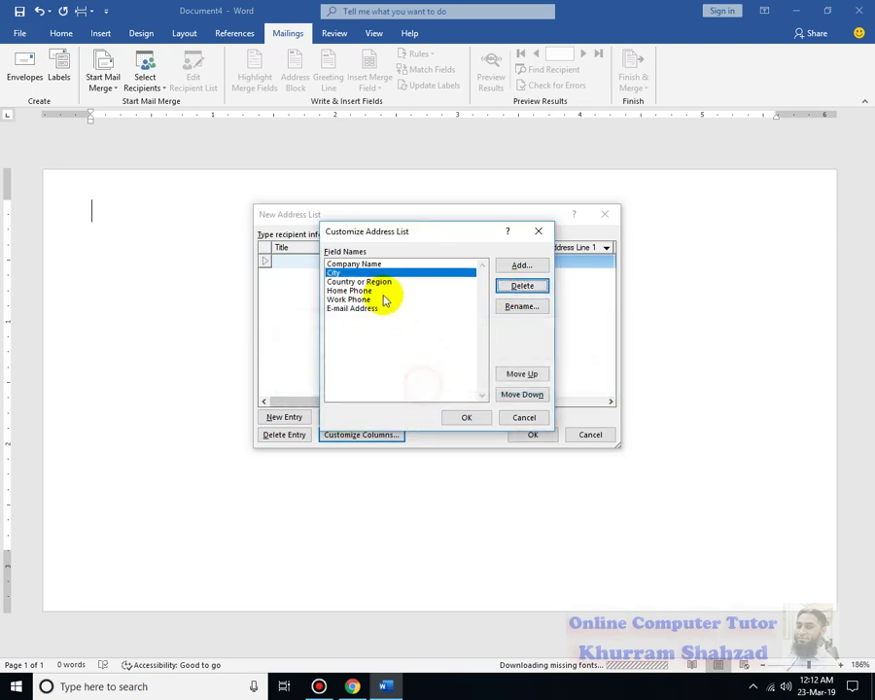
left_click(428, 282)
left_click(521, 285)
left_click(428, 326)
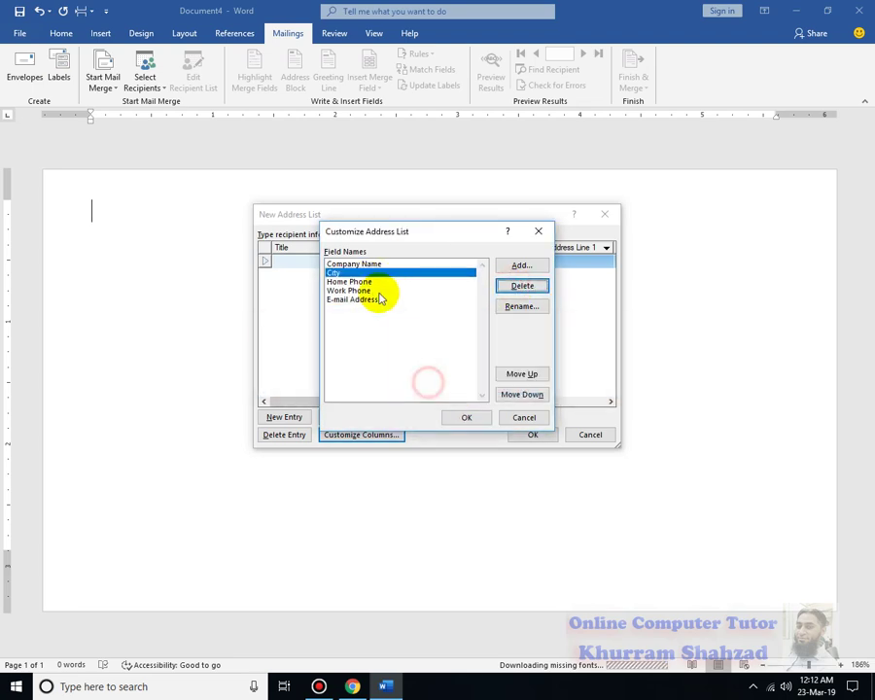
left_click(375, 282)
left_click(514, 282)
left_click(412, 379)
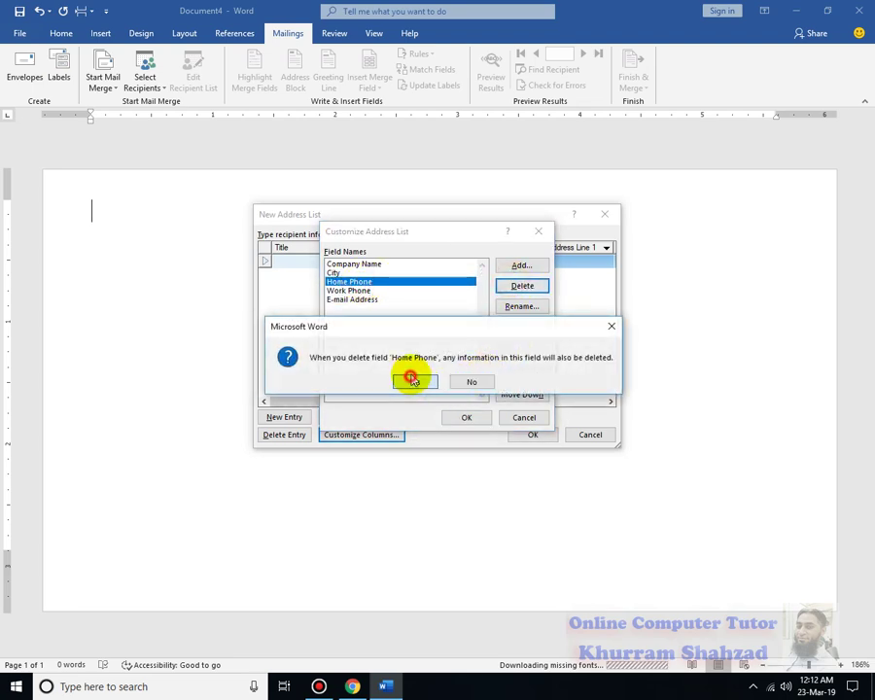
left_click(348, 290)
left_click(520, 285)
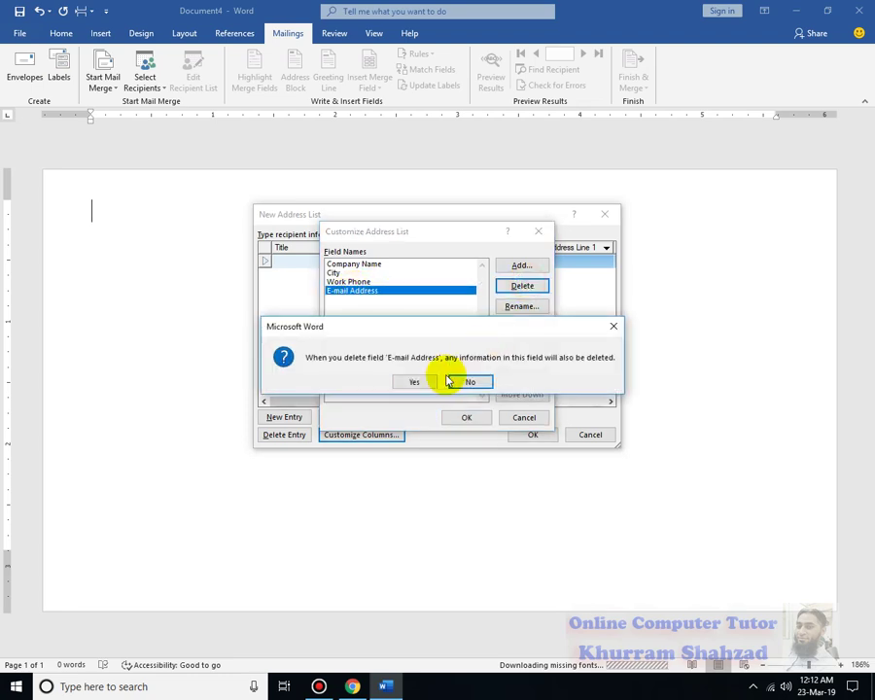
left_click(418, 381)
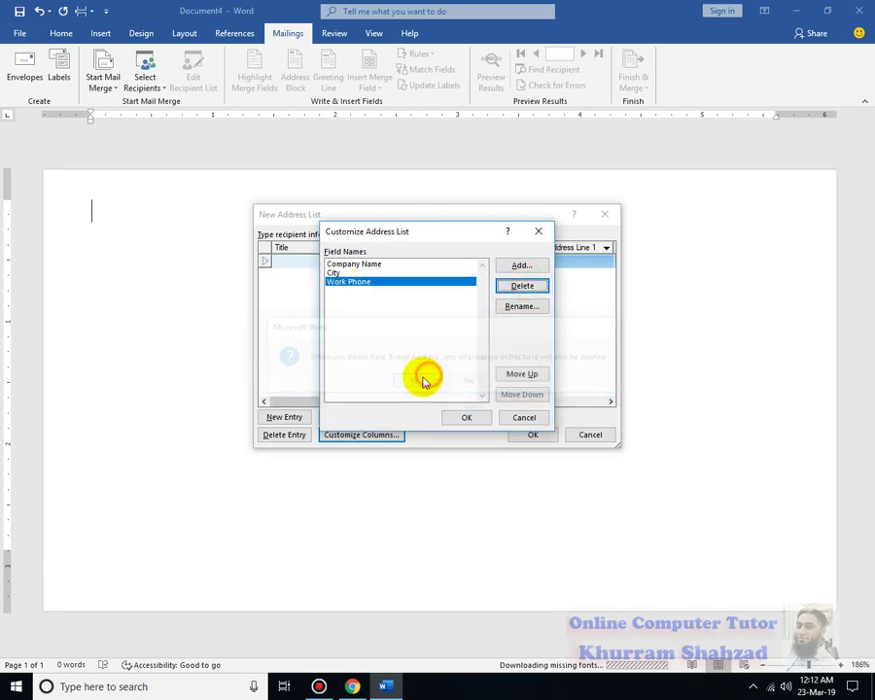
left_click(469, 418)
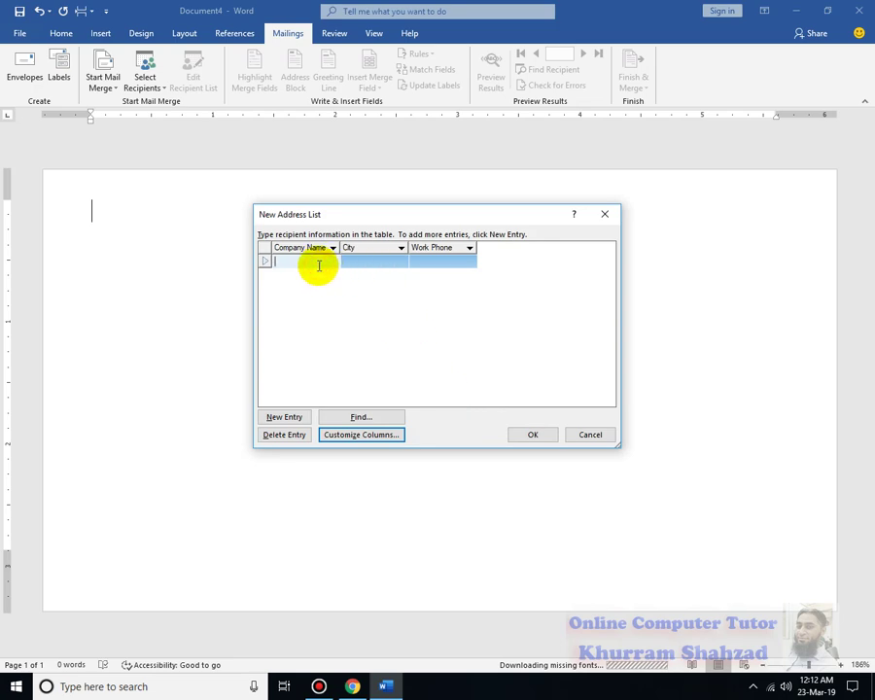
Enter ABC SCHOOL with city Karachi and its work phone number.
type("ABC SCHOOL")
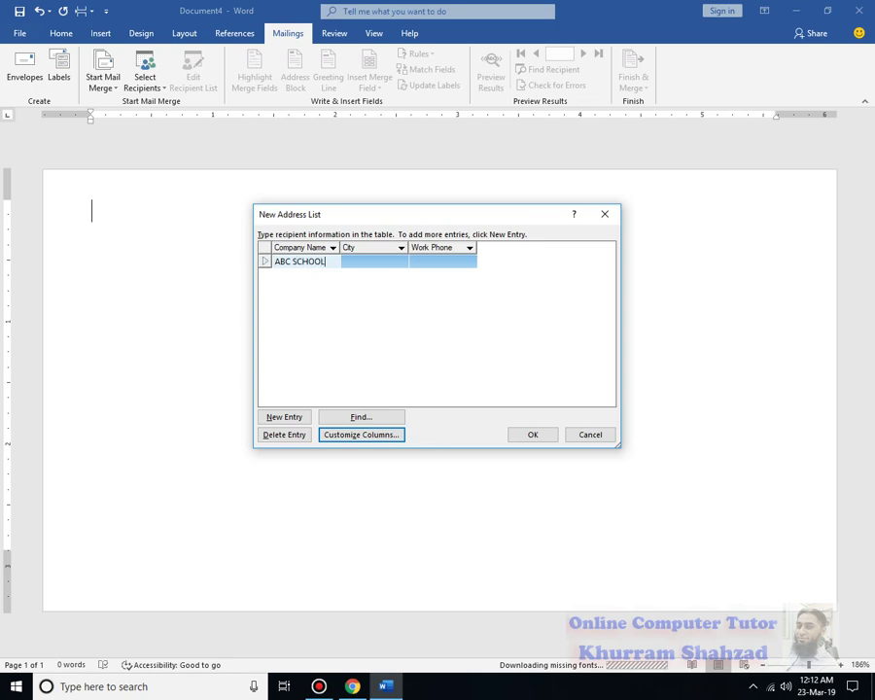
key("Tab")
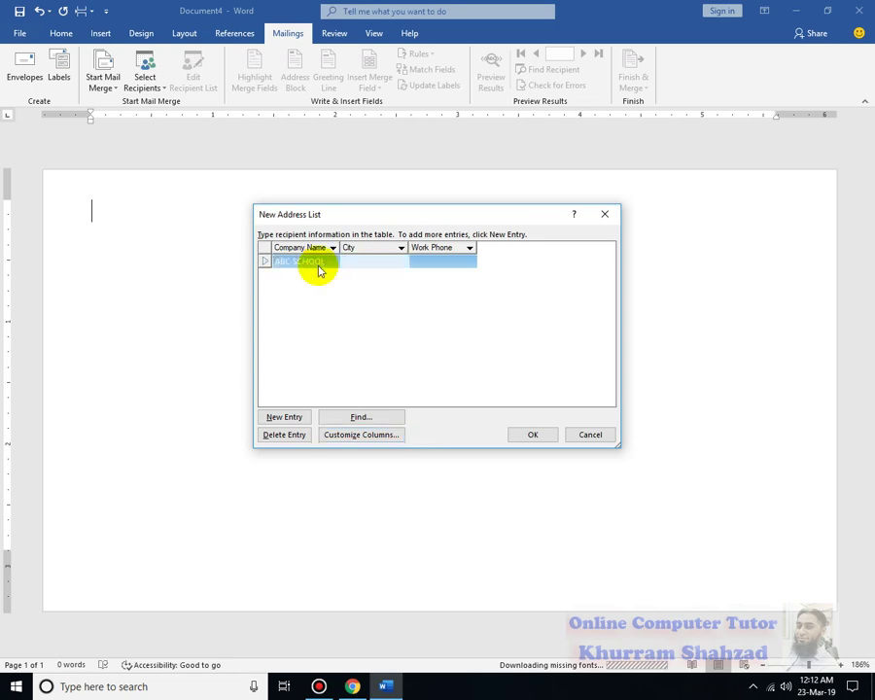
type("Karachi")
key("Tab")
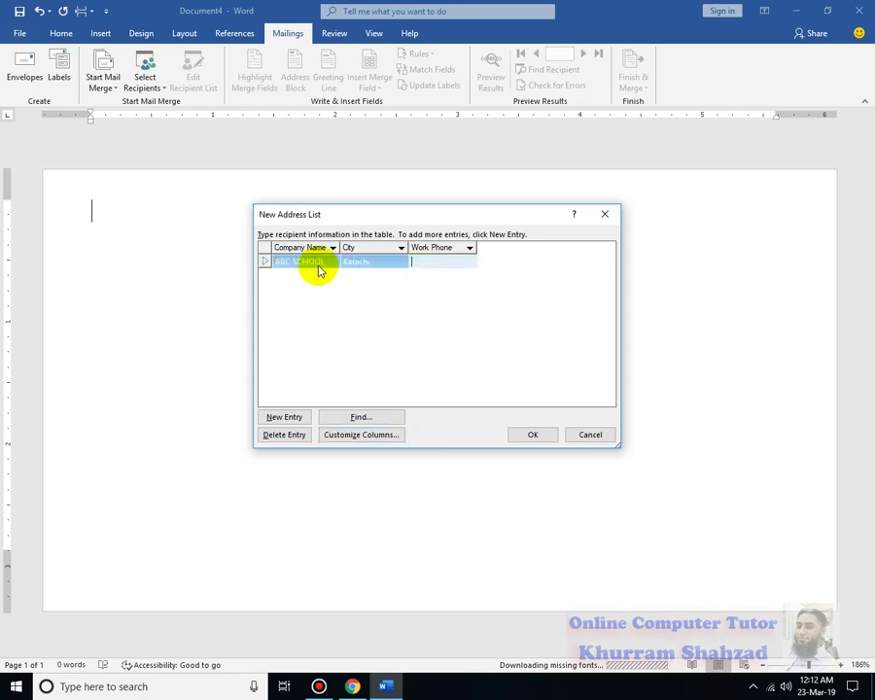
type("021-1234567")
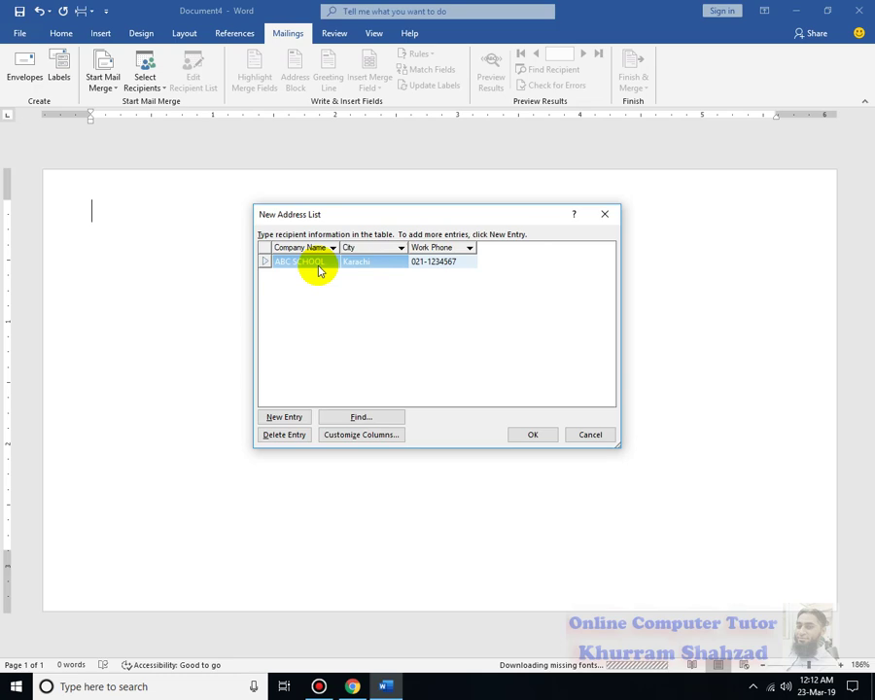
Add a second entry, XYZ SCHOOL, in Karachi with its work phone number.
left_click(306, 419)
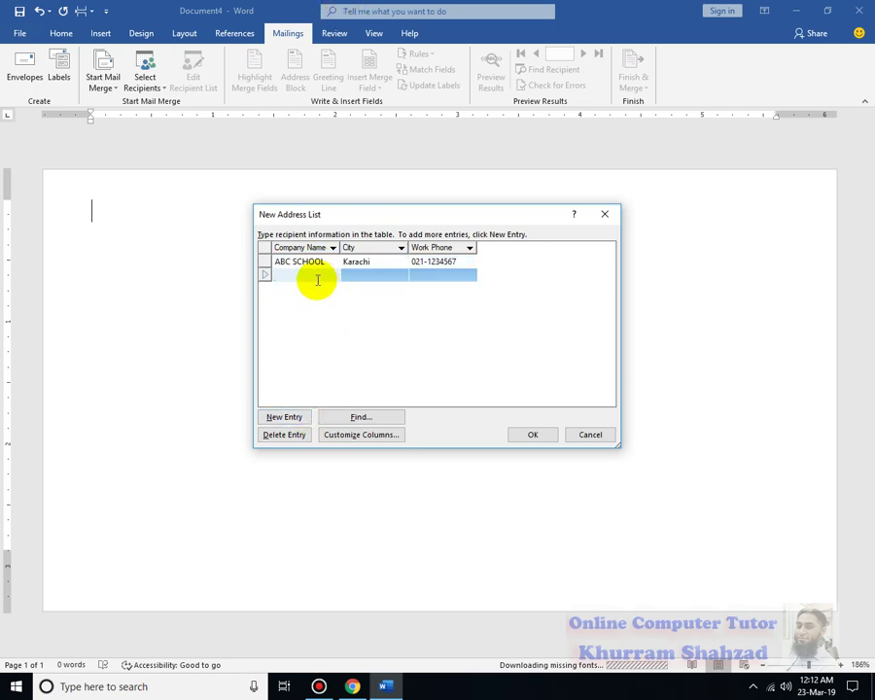
type("XYZ SCHOOL")
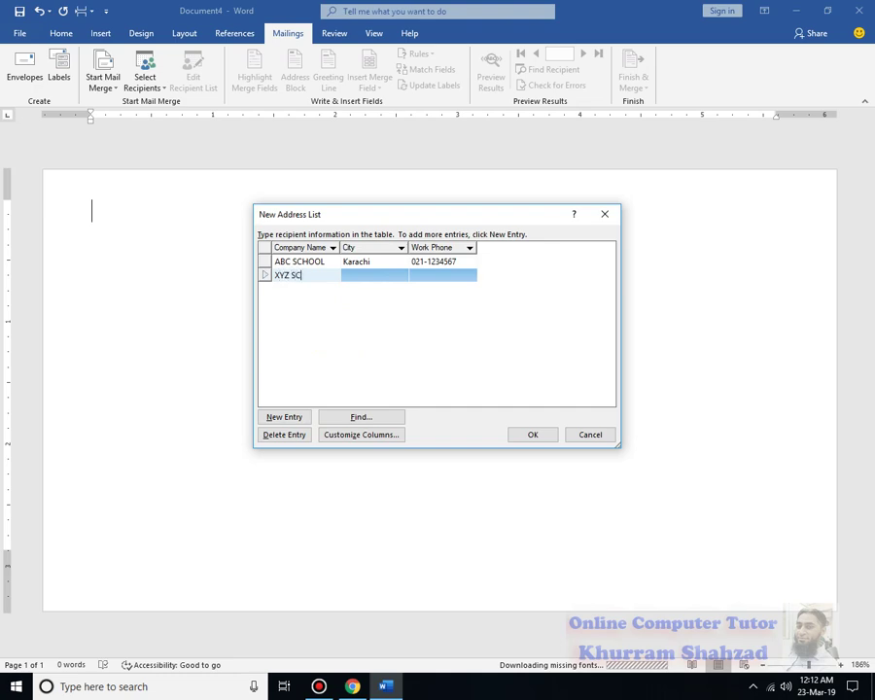
left_click(361, 275)
type("Karachi")
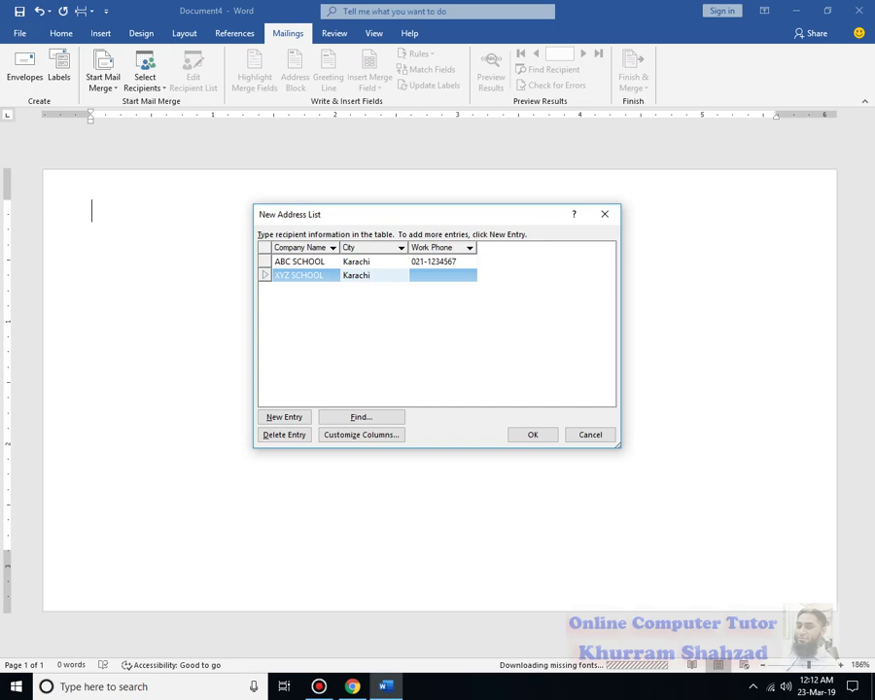
key("Tab")
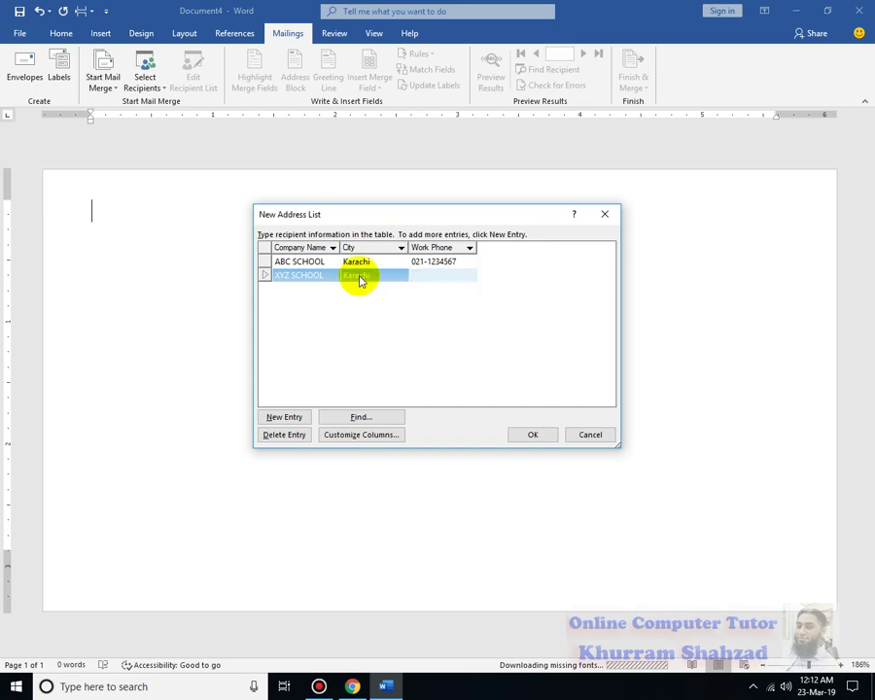
type("0")
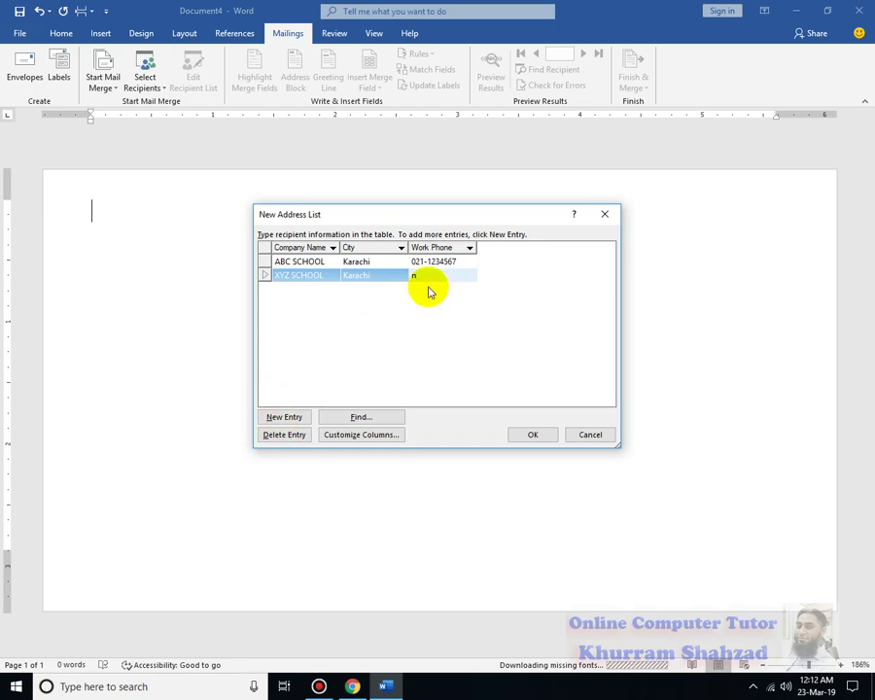
key("ctrl+z")
left_click(470, 273)
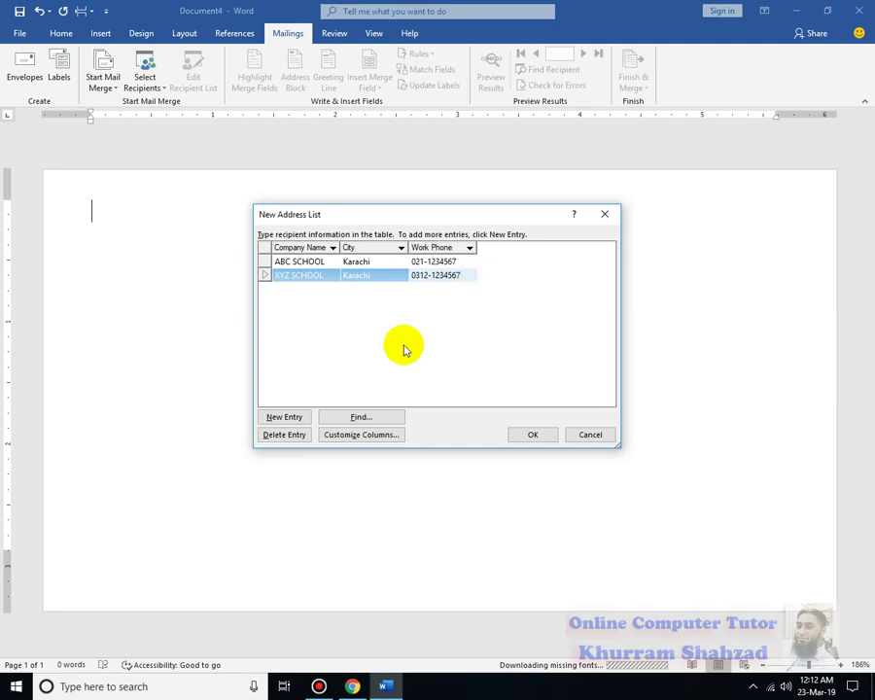
Add a third entry, Ghazi School, with city Karachi.
left_click(294, 416)
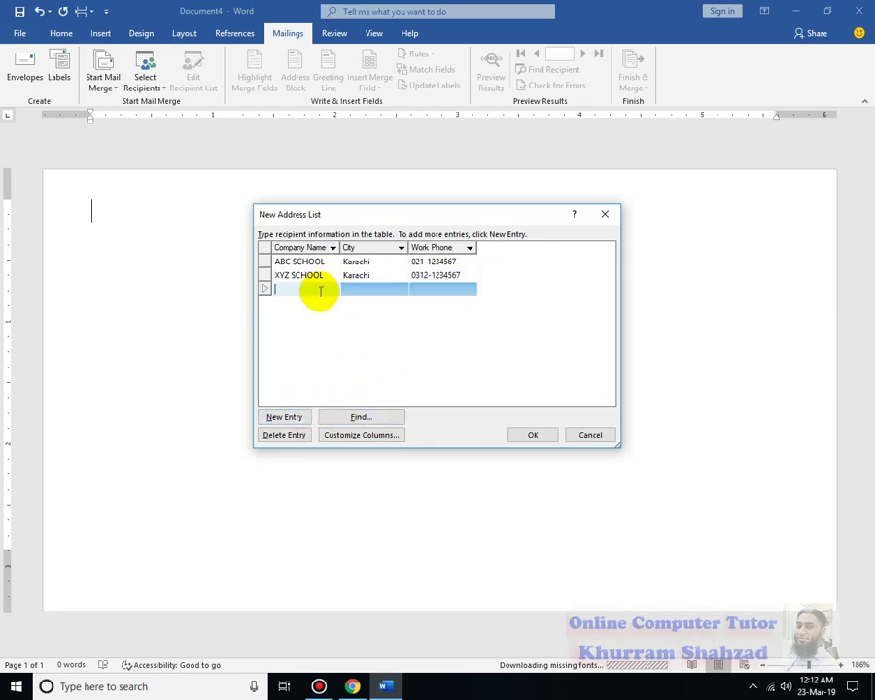
type("G")
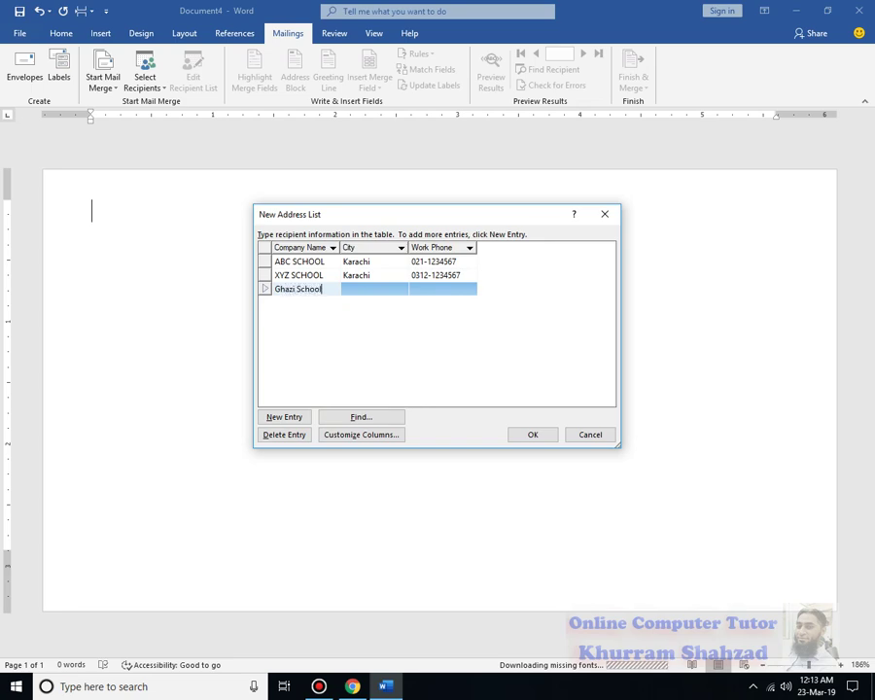
type("hazi School")
left_click(351, 288)
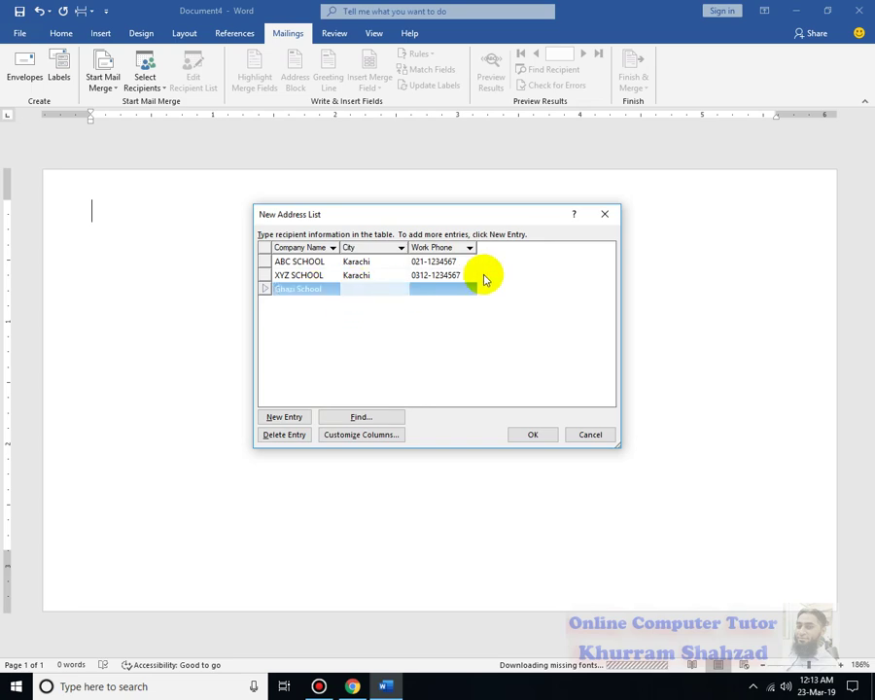
type("Karachi")
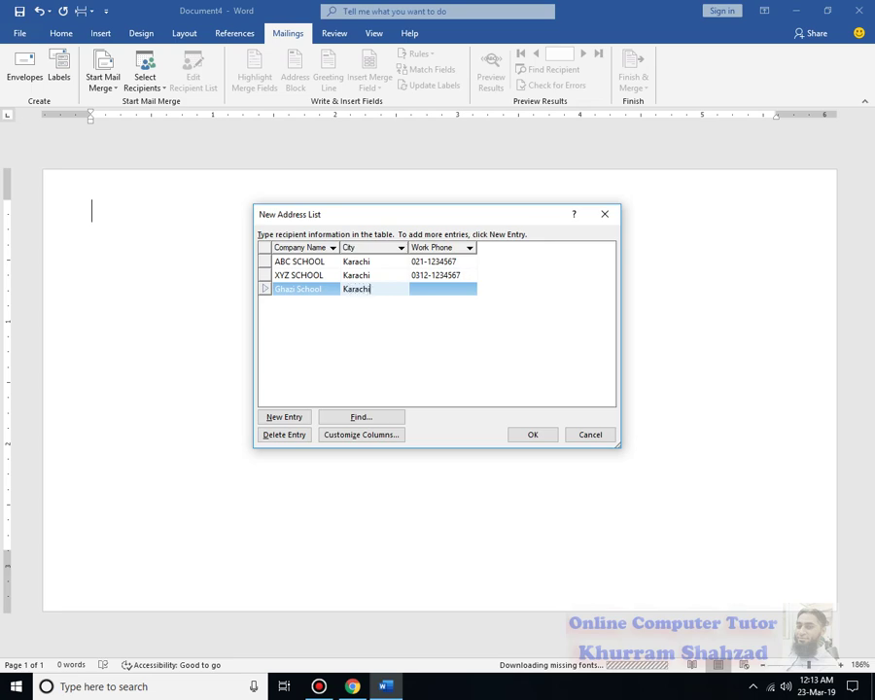
left_click(351, 261)
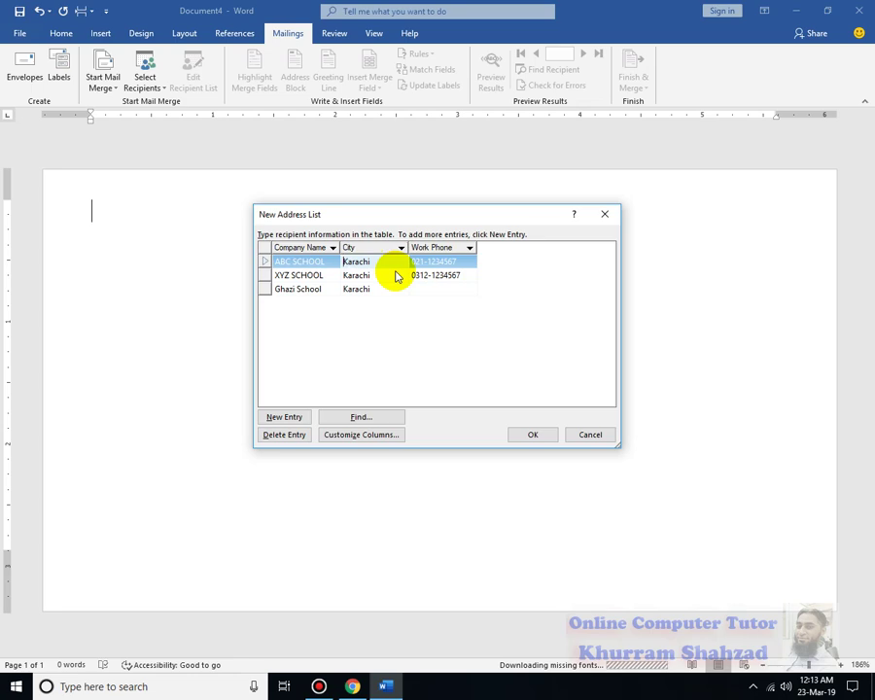
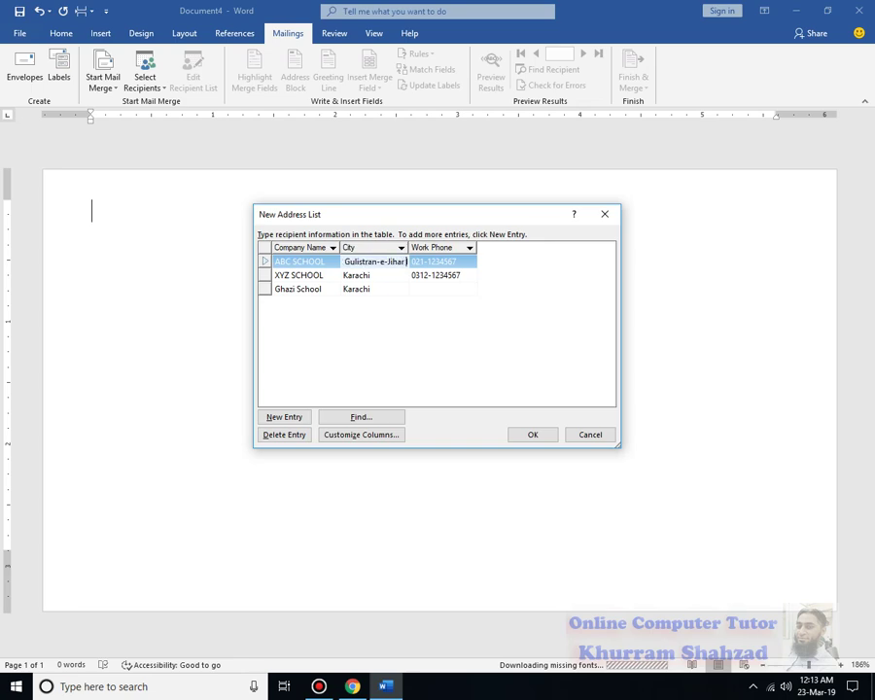
Replace the ABC SCHOOL and XYZ SCHOOL city entries with their full street addresses.
left_click(396, 273)
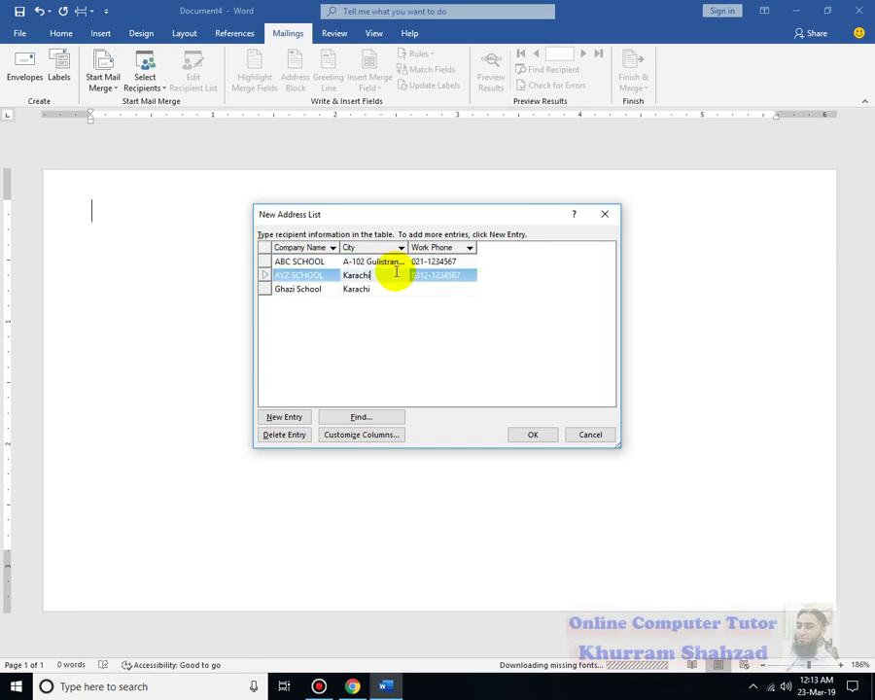
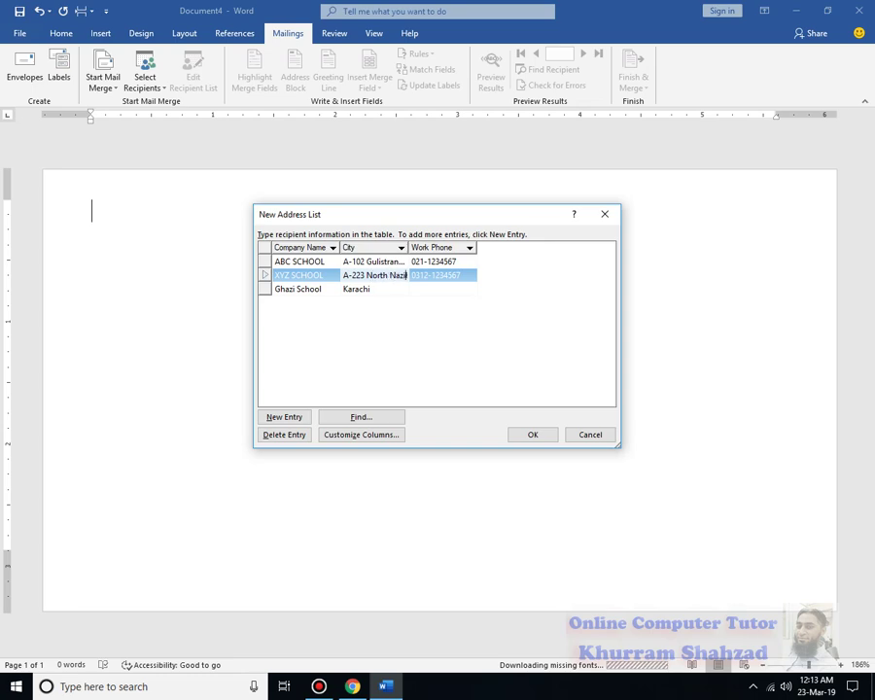
key("Right")
key("Right")
key("Right")
key("Right")
key("Right")
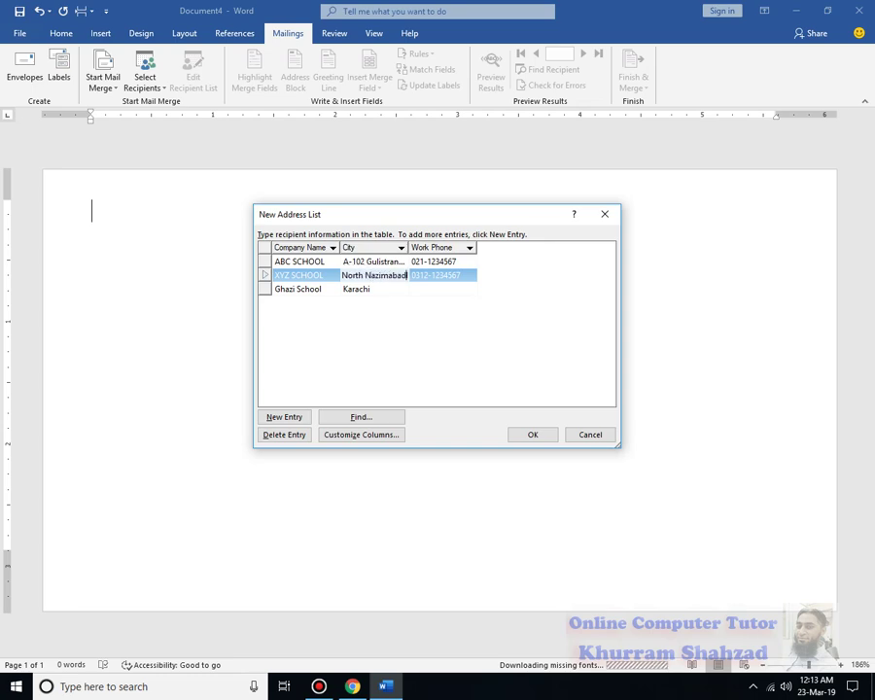
key("Down")
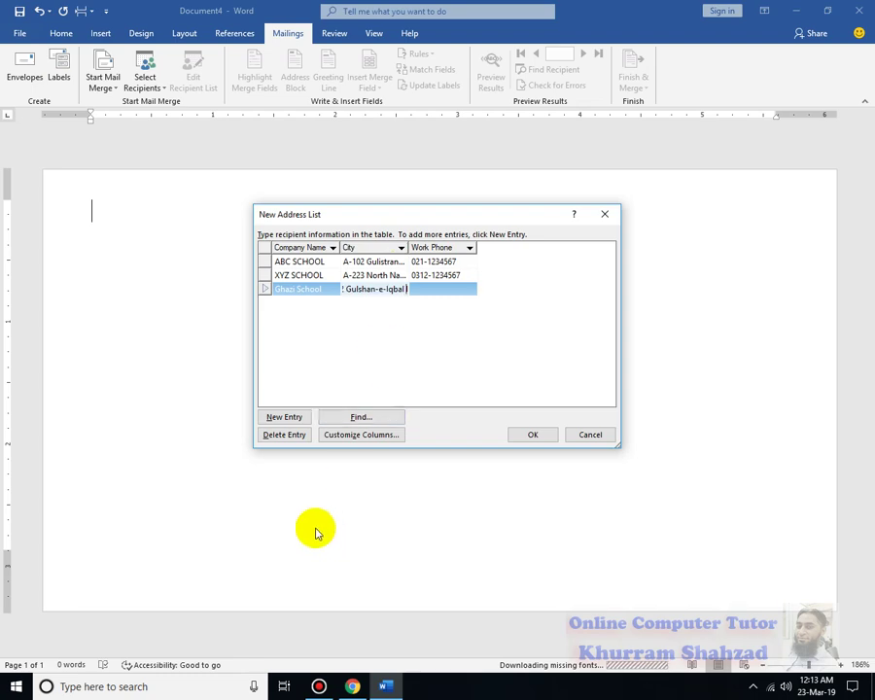
Widen the City column and enter Ghazi School's work phone number.
left_click_drag(406, 244, 451, 248)
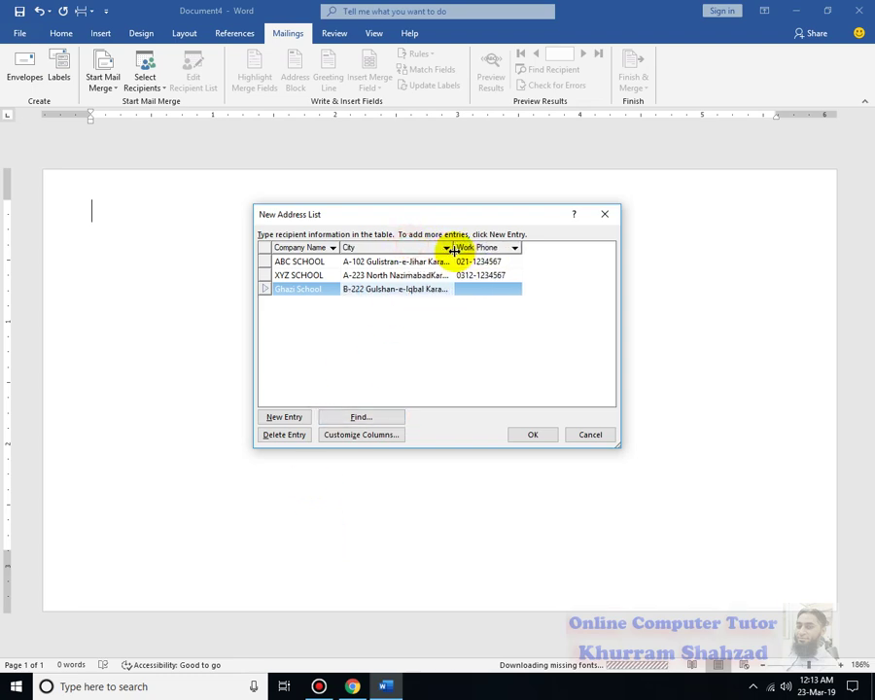
left_click(433, 278)
left_click(425, 275)
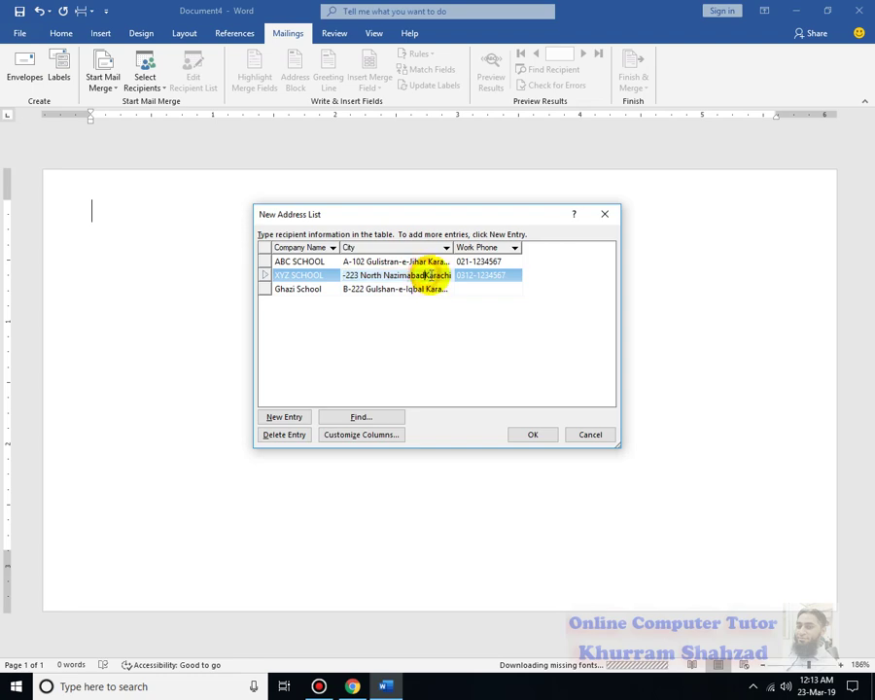
left_click(500, 291)
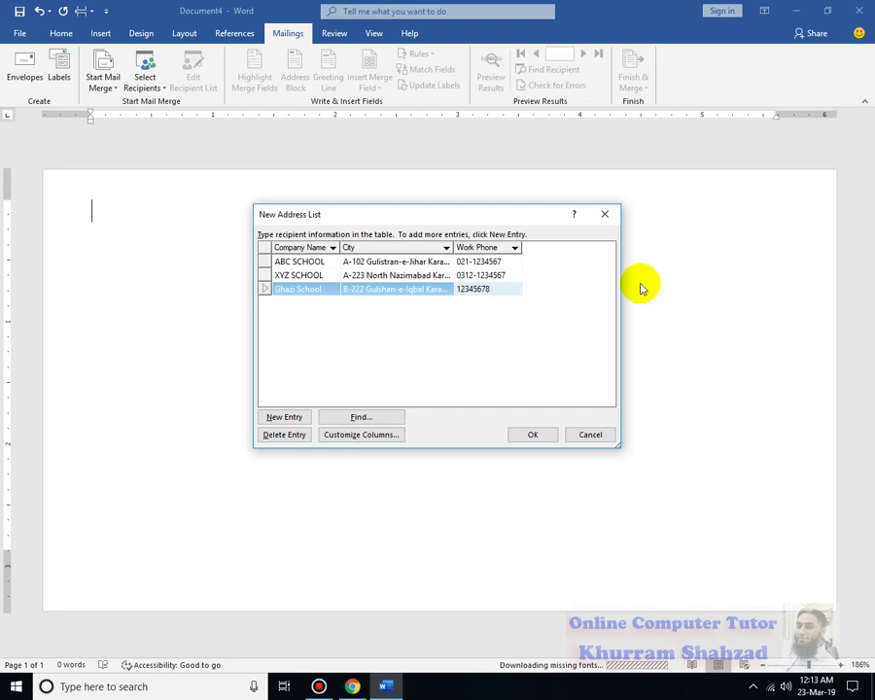
Save the three-recipient address list as 'data' in My Data Sources.
left_click(518, 433)
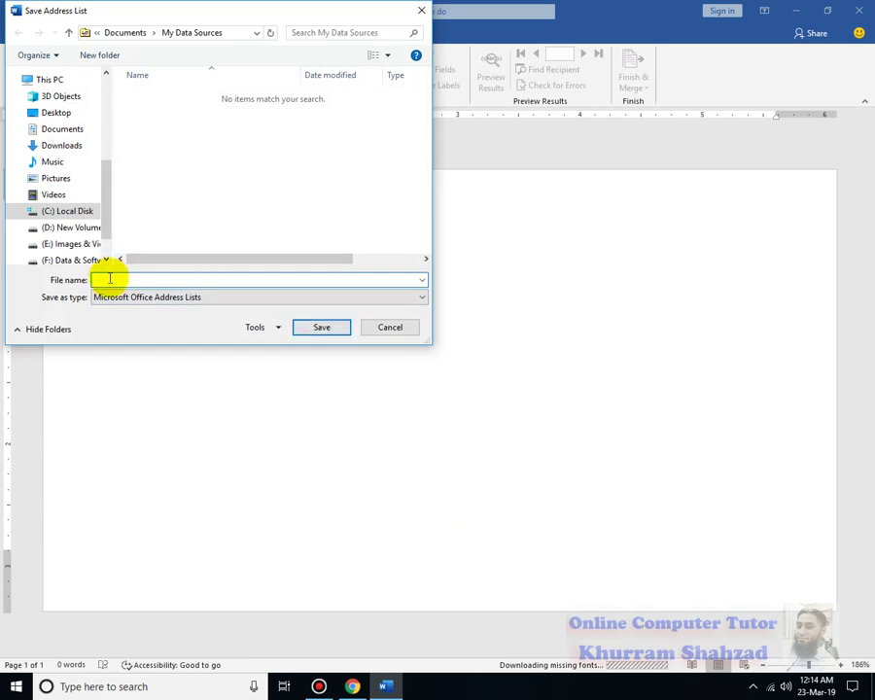
left_click(309, 327)
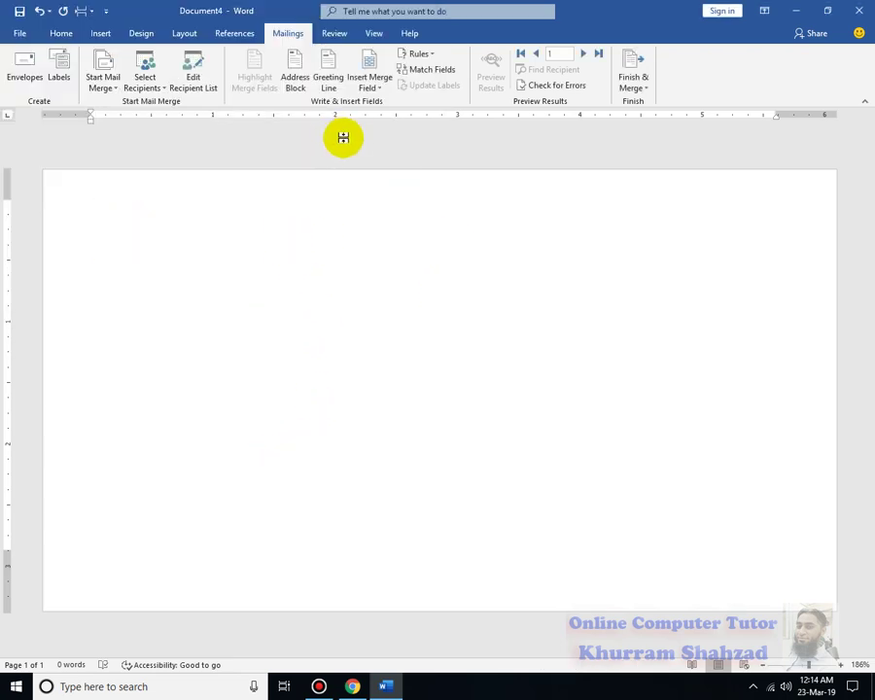
Insert and undo a Company_Name field, then reopen and close the recipient list.
left_click(376, 89)
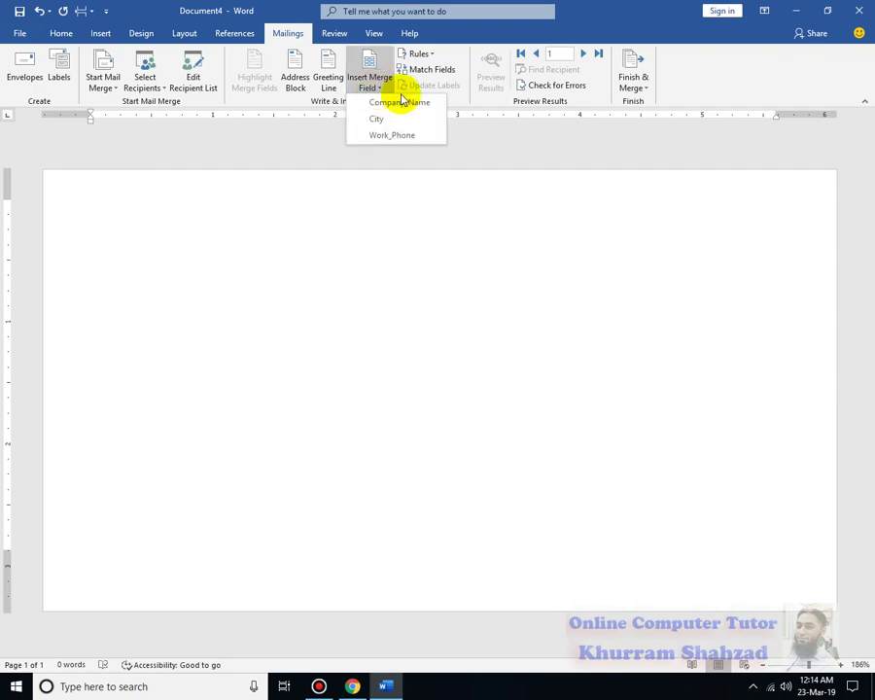
left_click(412, 102)
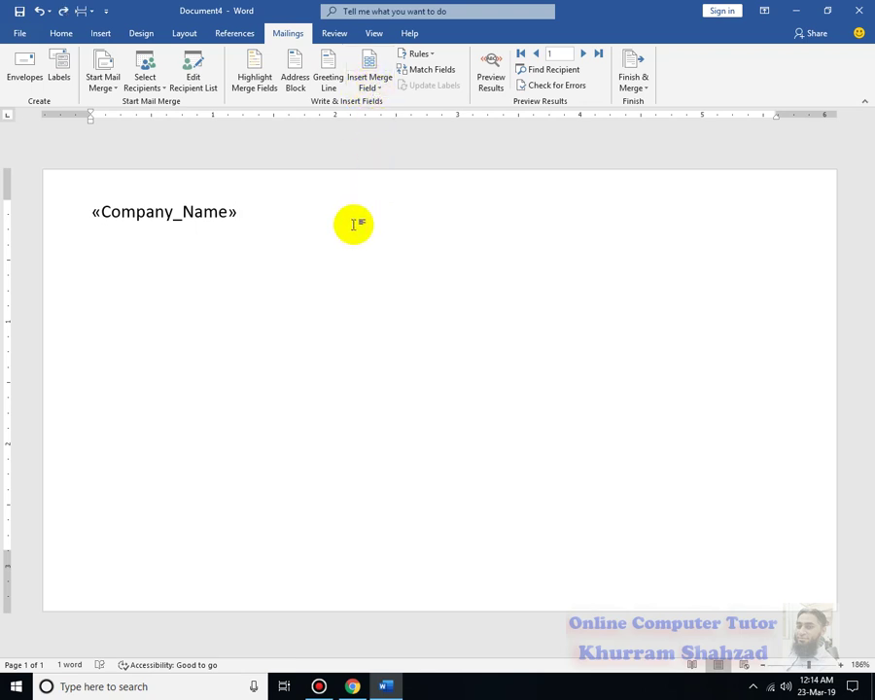
key("ctrl+z")
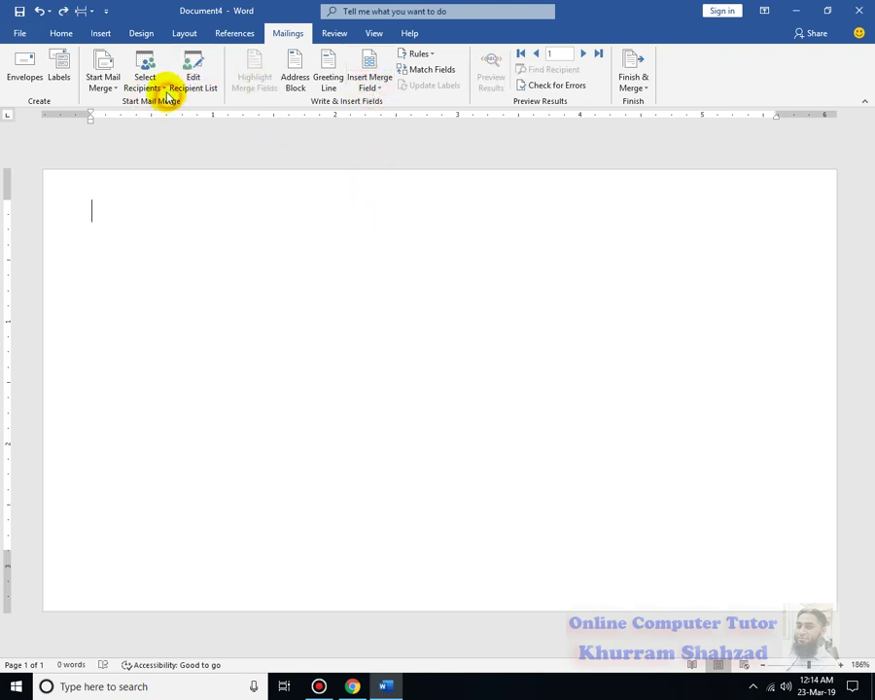
left_click(146, 82)
left_click(165, 101)
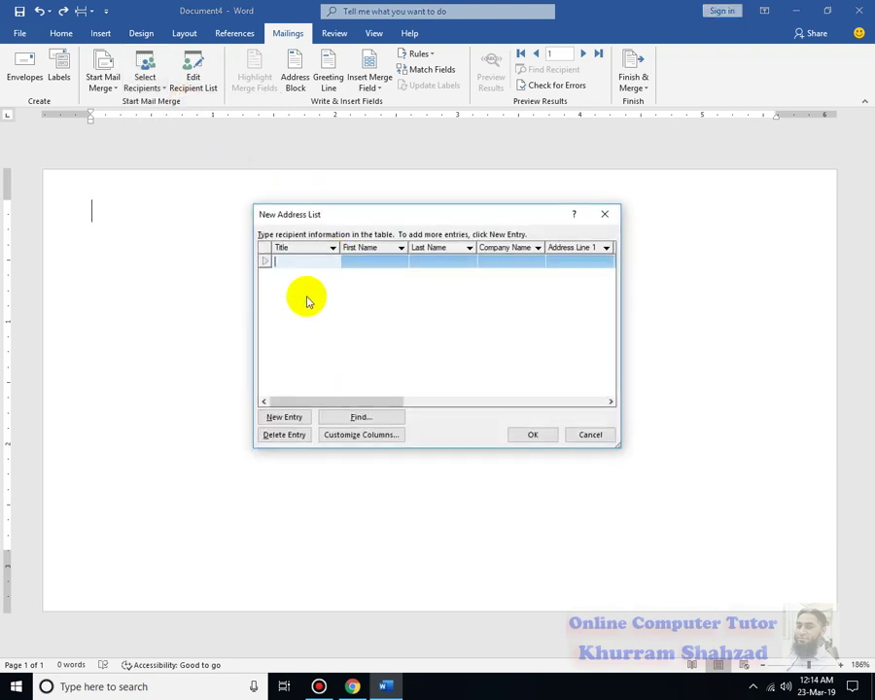
left_click(588, 434)
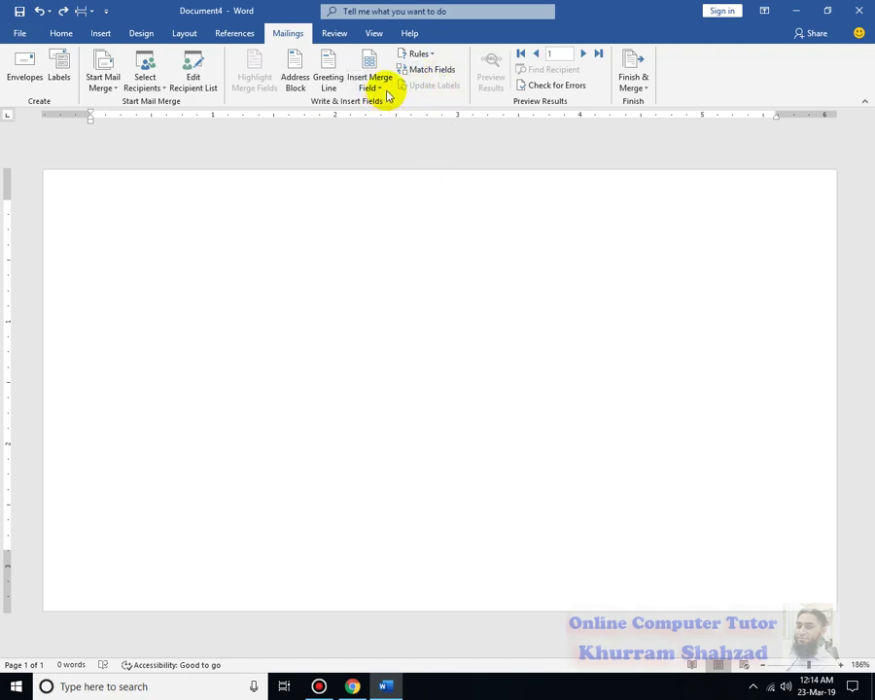
Insert «Company_Name», «City» and «Work_Phone» merge fields on three separate lines.
left_click(382, 89)
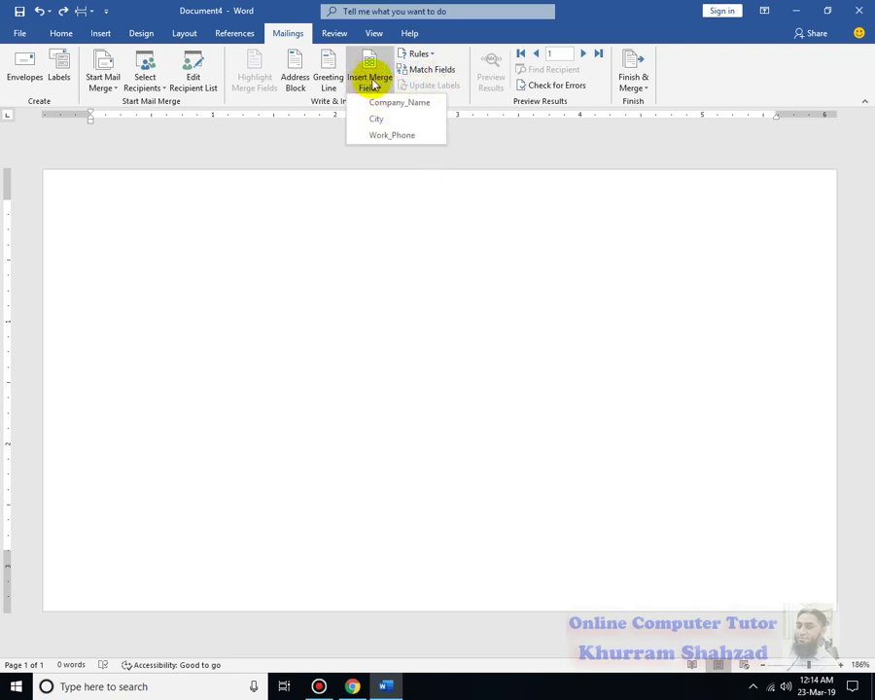
left_click(393, 103)
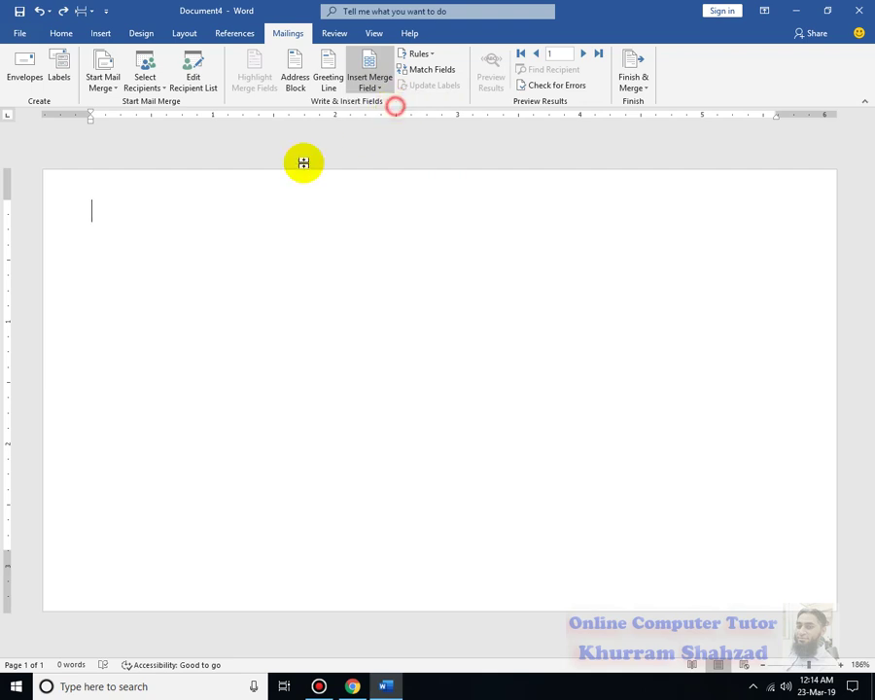
key("Return")
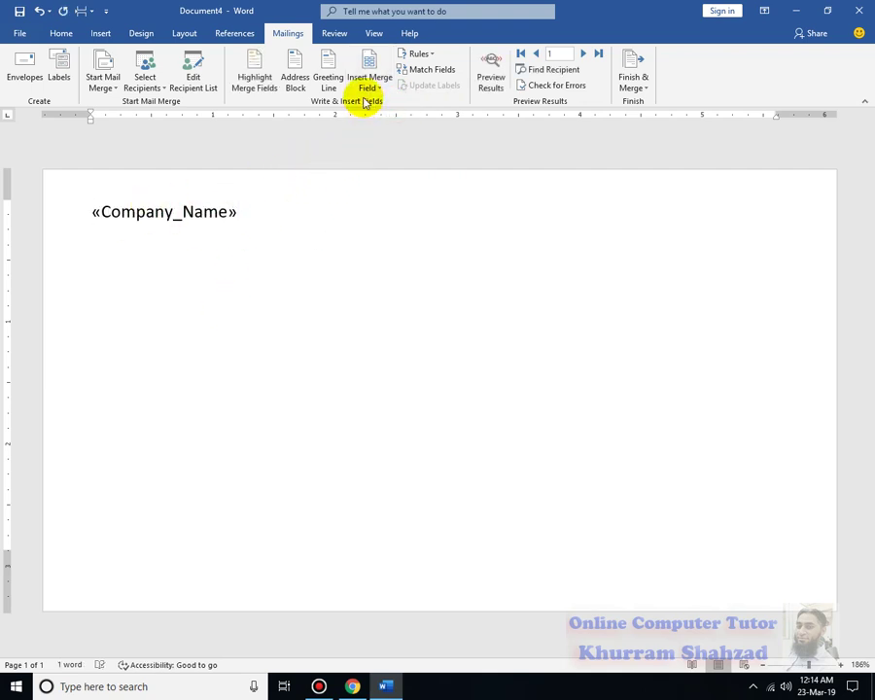
left_click(369, 85)
left_click(400, 119)
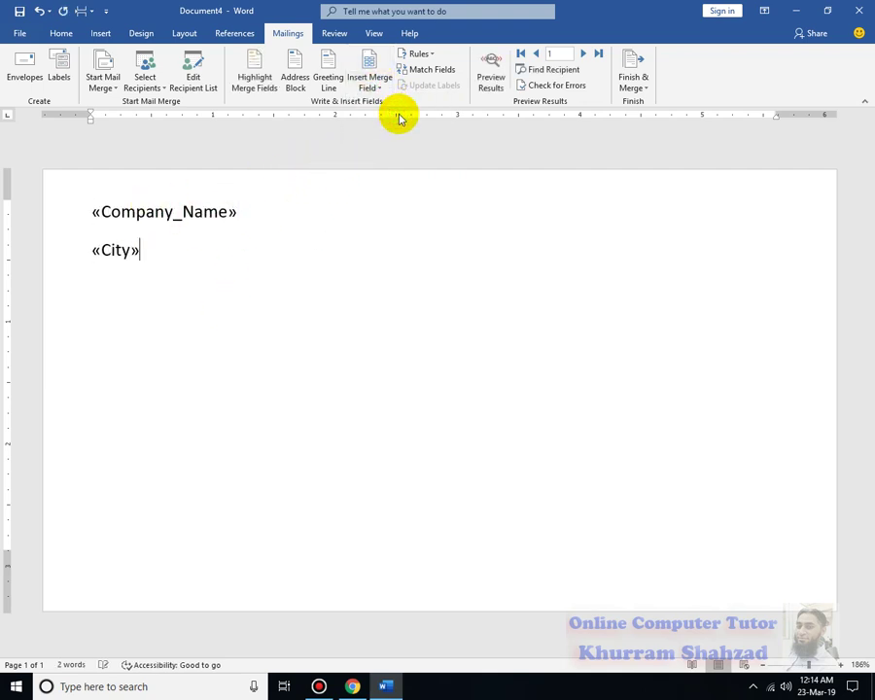
left_click(372, 86)
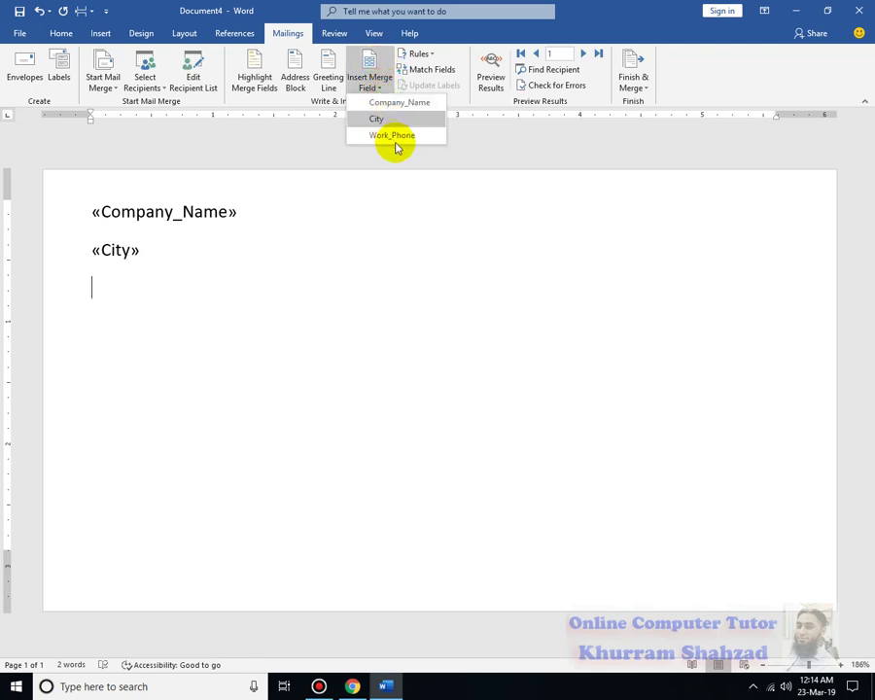
left_click(393, 136)
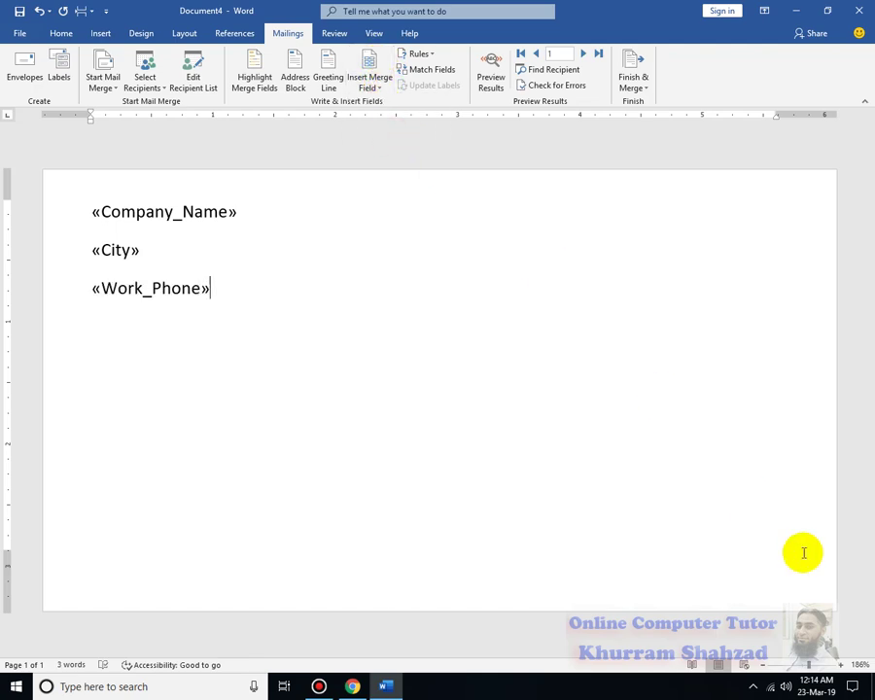
Show merged data and step through the ABC SCHOOL, XYZ SCHOOL and Ghazi School records.
left_click(496, 88)
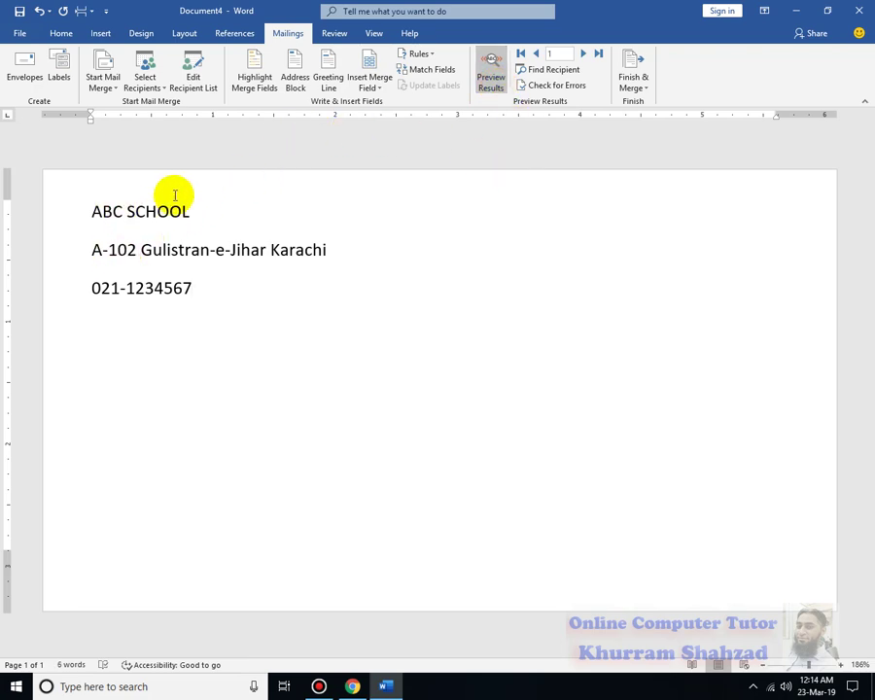
left_click(582, 53)
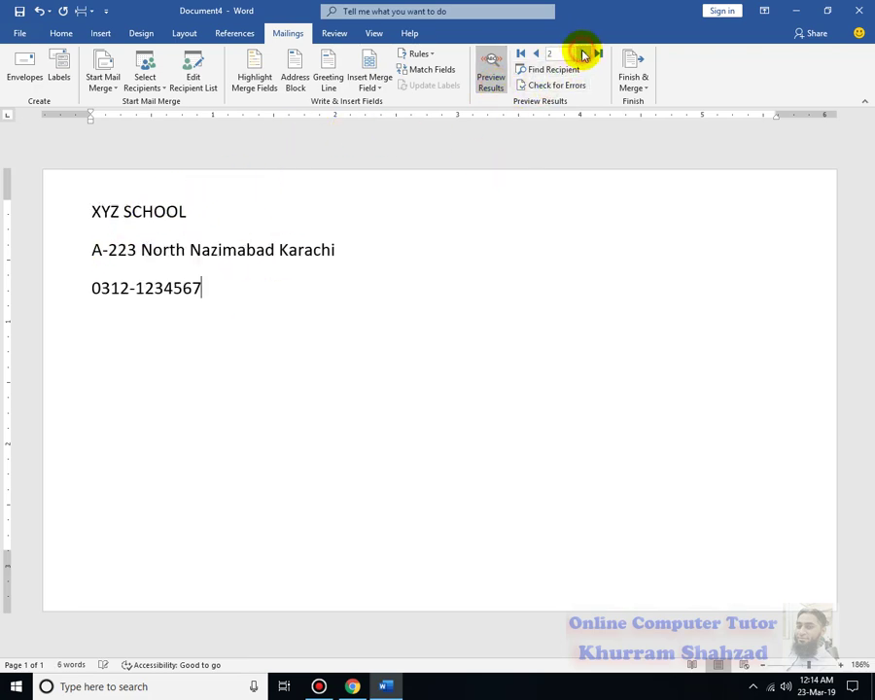
left_click(583, 53)
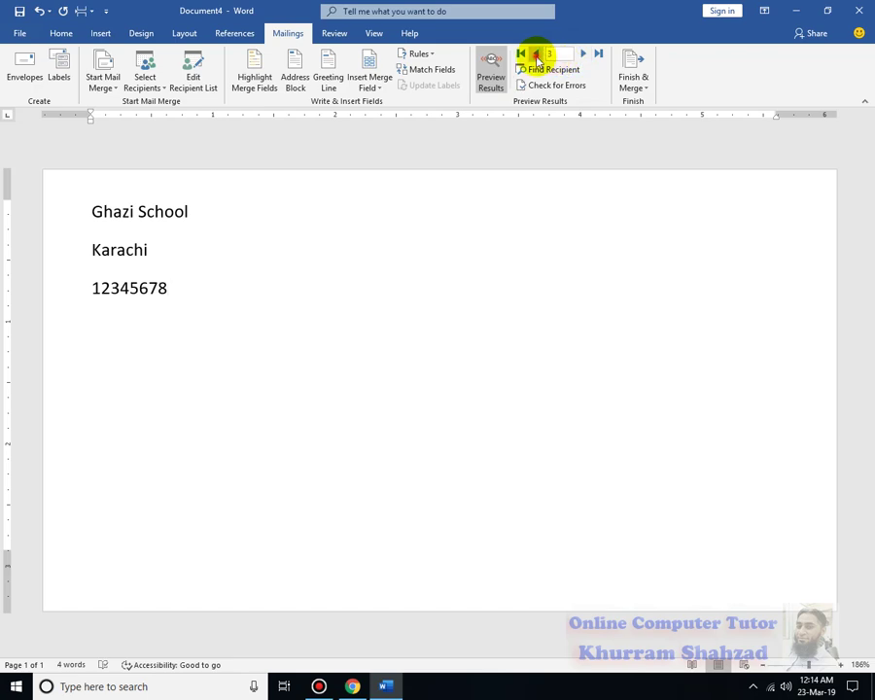
left_click(537, 55)
left_click(537, 54)
left_click(583, 54)
left_click(583, 54)
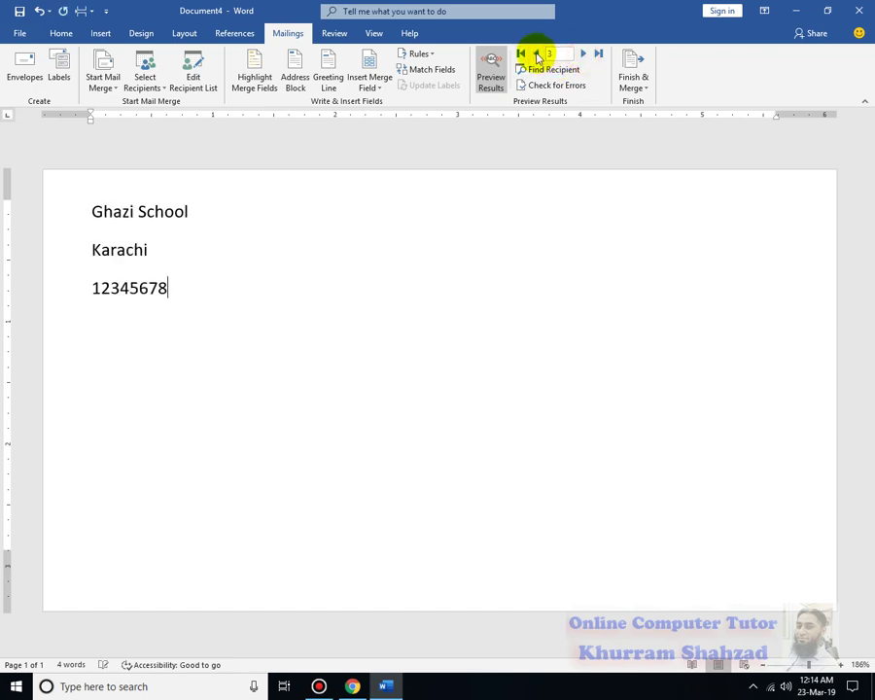
left_click(536, 54)
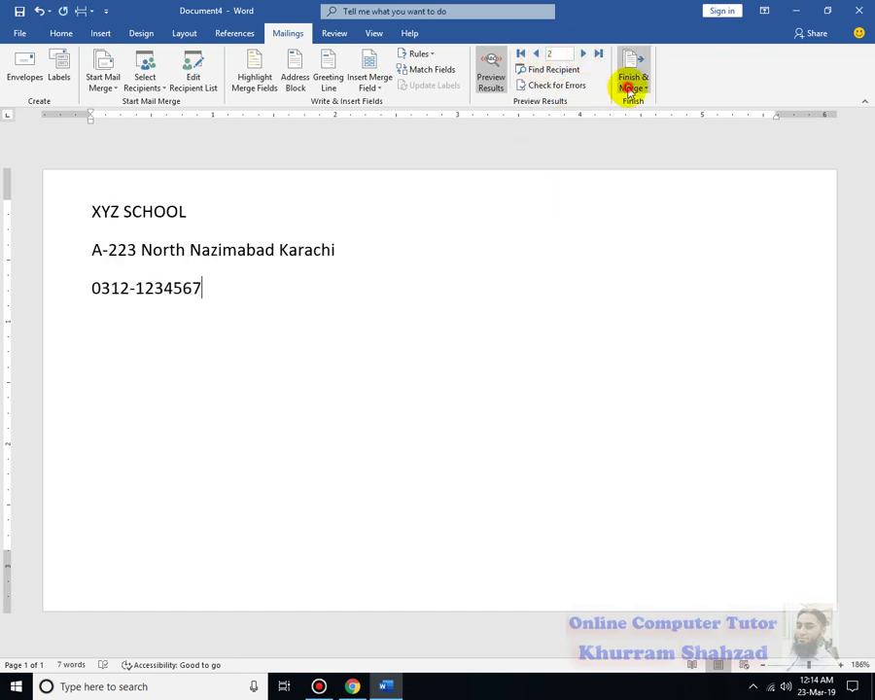
Try the Print Documents merge, adjusting the record range, then cancel without printing.
left_click(630, 85)
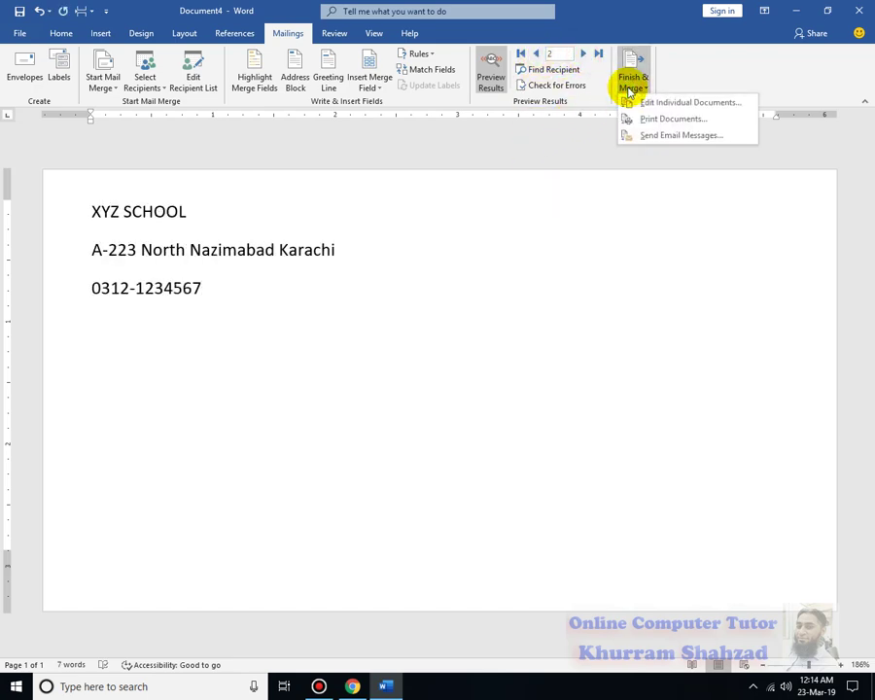
left_click(696, 124)
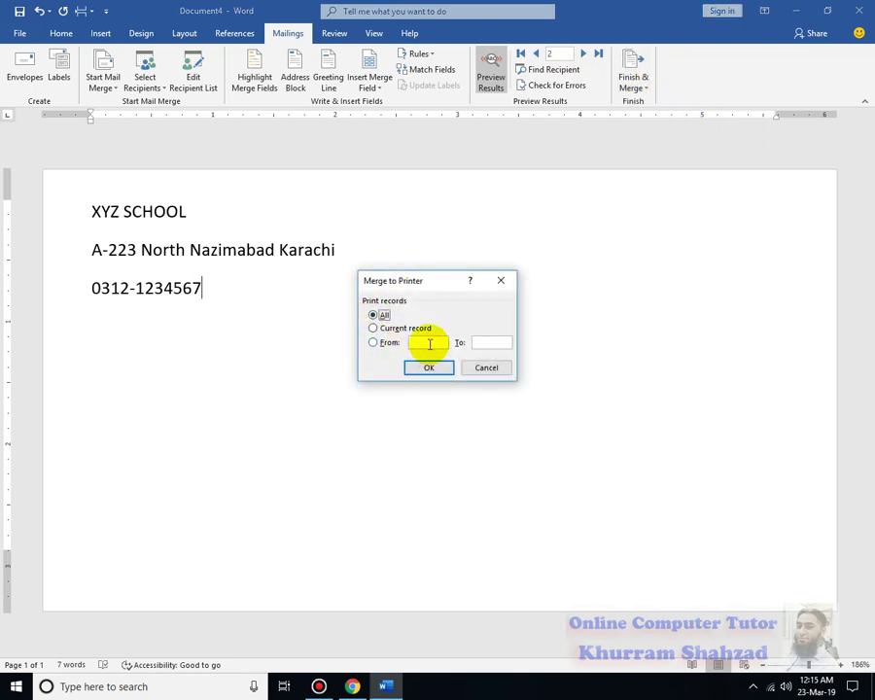
left_click(408, 328)
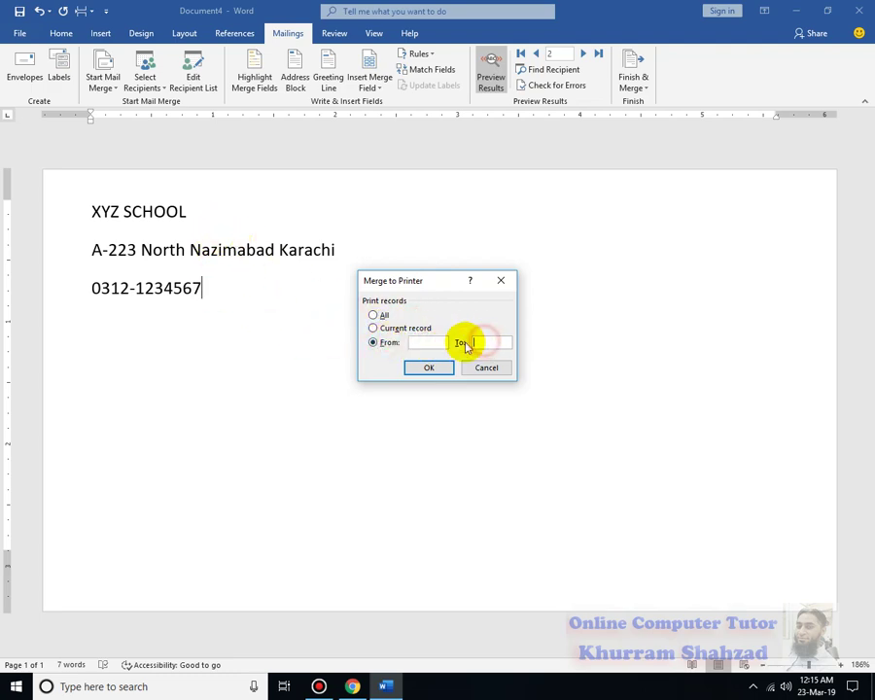
left_click(492, 342)
left_click(375, 315)
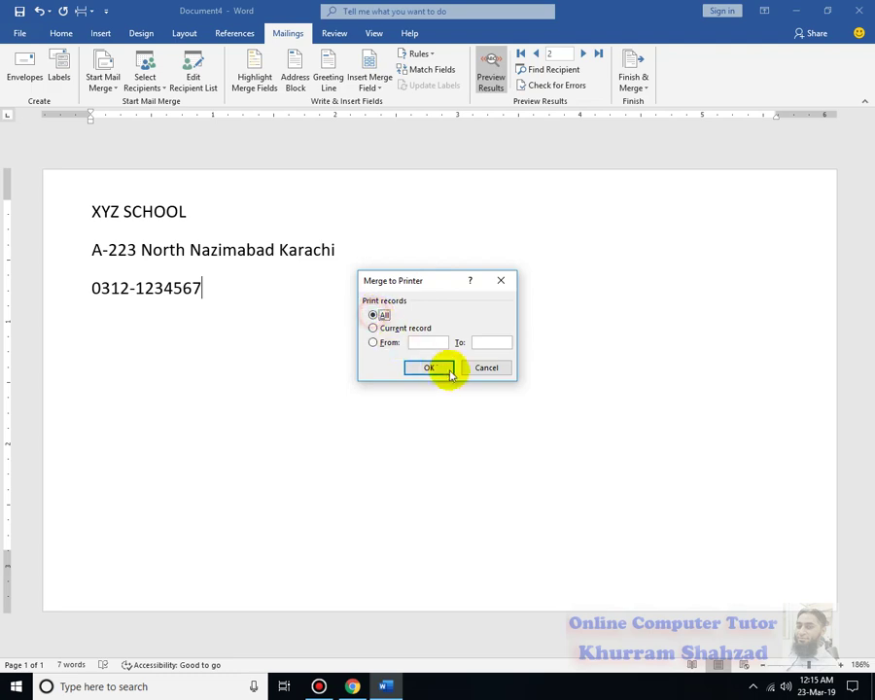
left_click(483, 367)
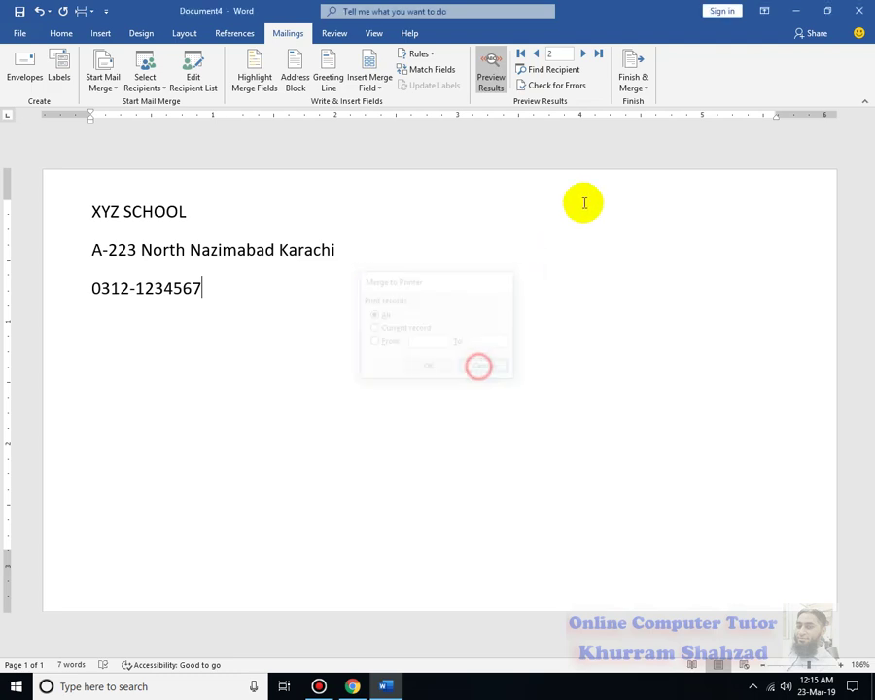
Merge all records into a new editable document via Edit Individual Documents and scroll through it.
left_click(637, 96)
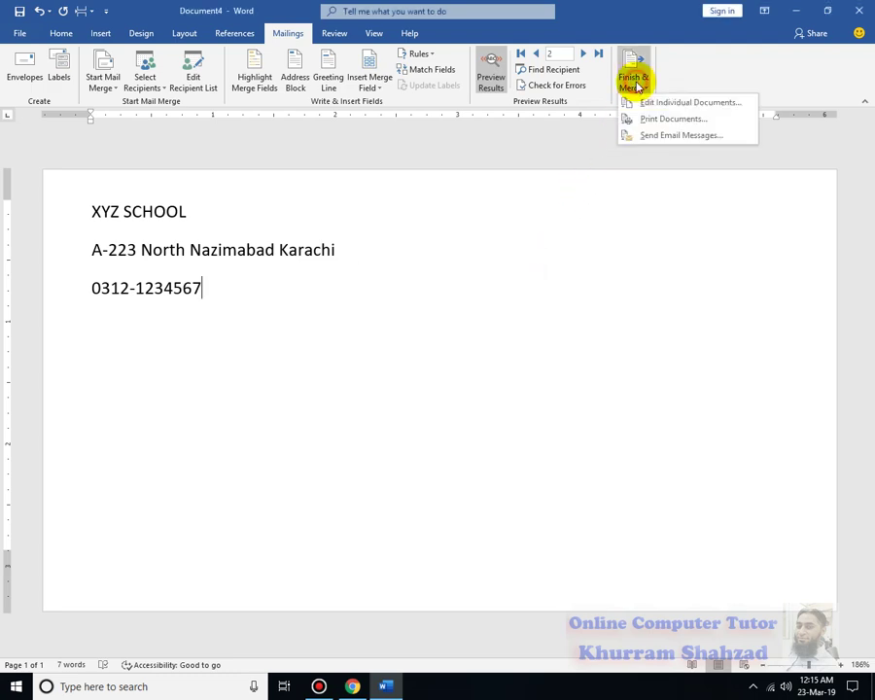
left_click(697, 104)
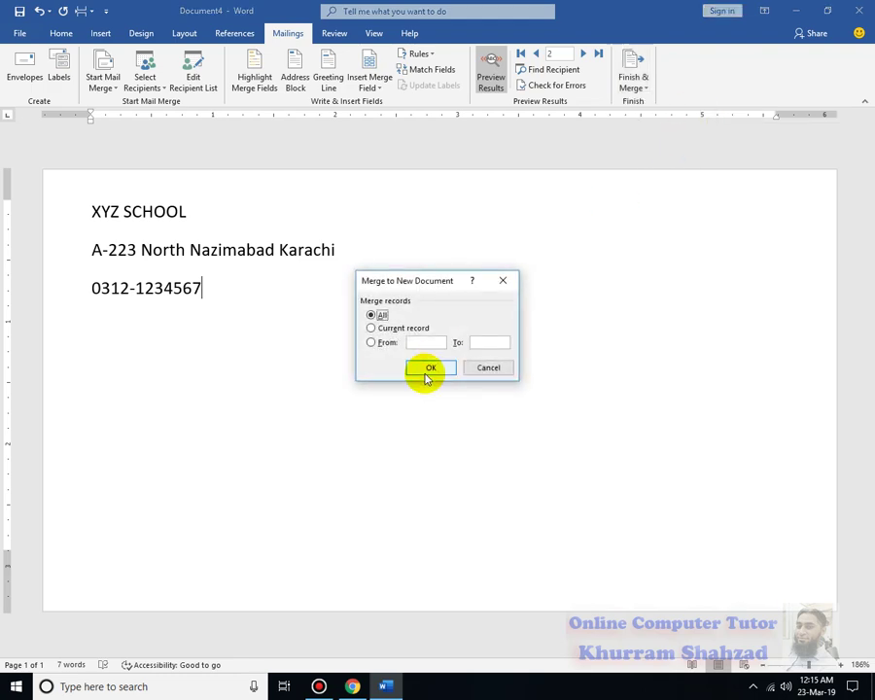
left_click(428, 368)
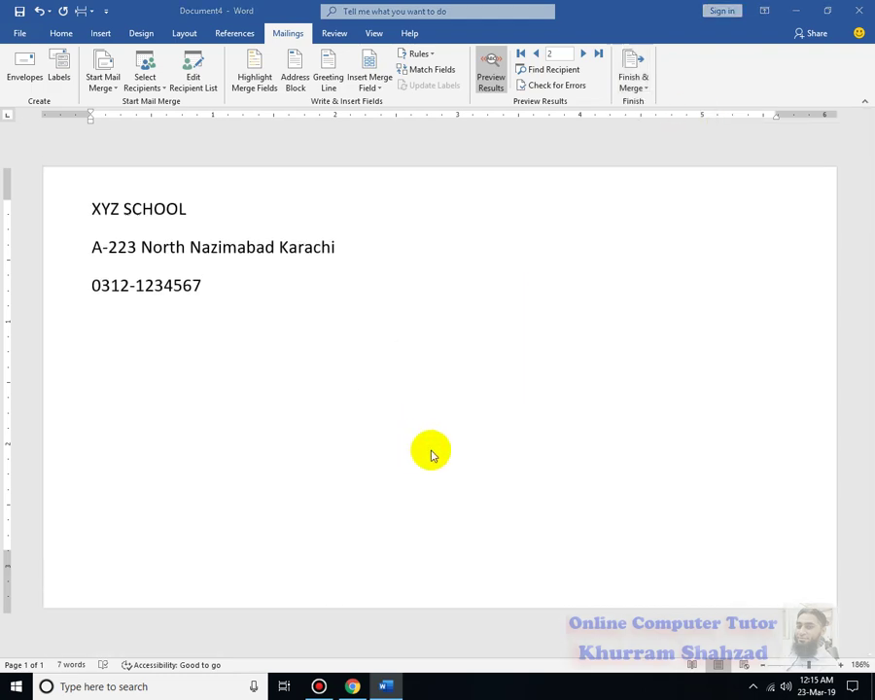
scroll(435, 509, "down", 1)
scroll(444, 510, "down", 3)
scroll(443, 510, "up", 8)
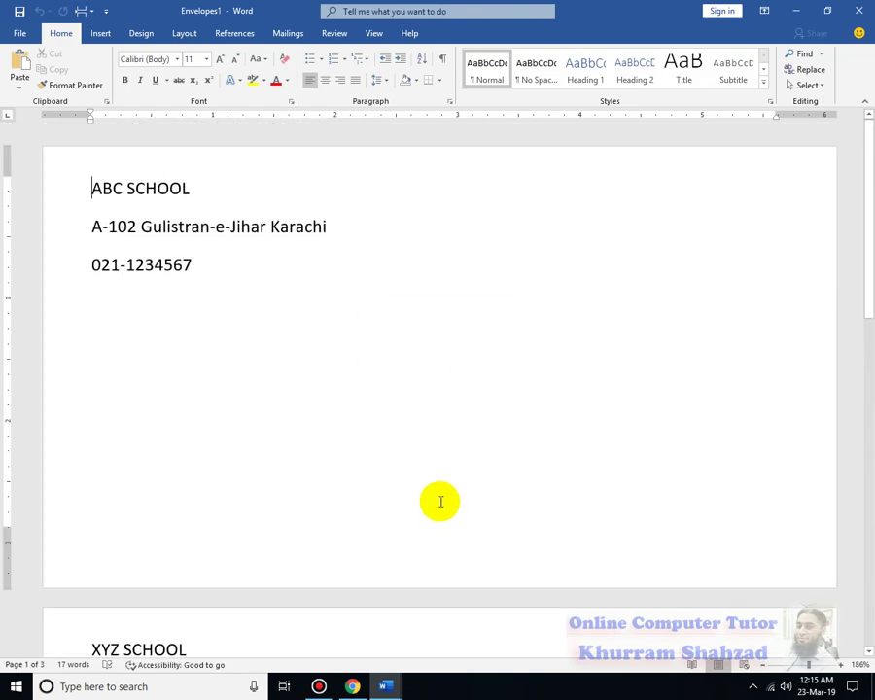
Scroll through the merged Envelopes1 pages, then close Envelopes1 with Ctrl+W.
scroll(438, 494, "down", 8)
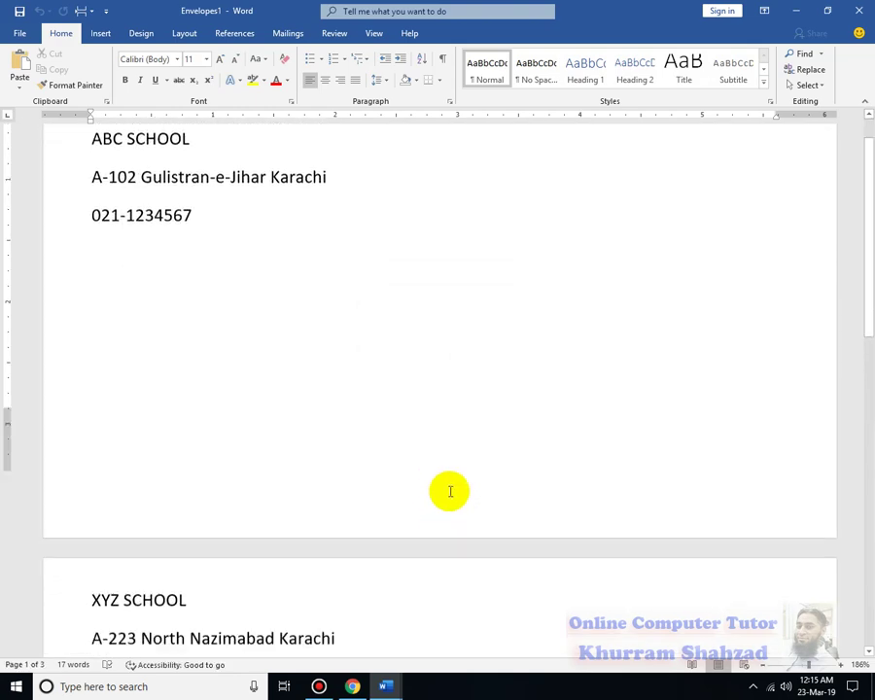
scroll(450, 488, "up", 6)
scroll(451, 492, "up", 3)
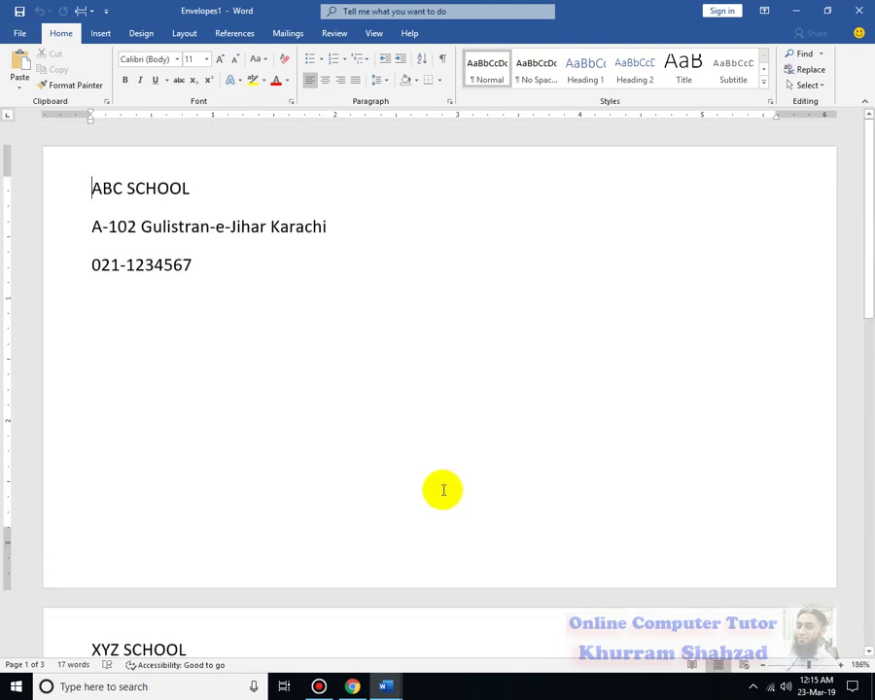
scroll(190, 550, "down", 3)
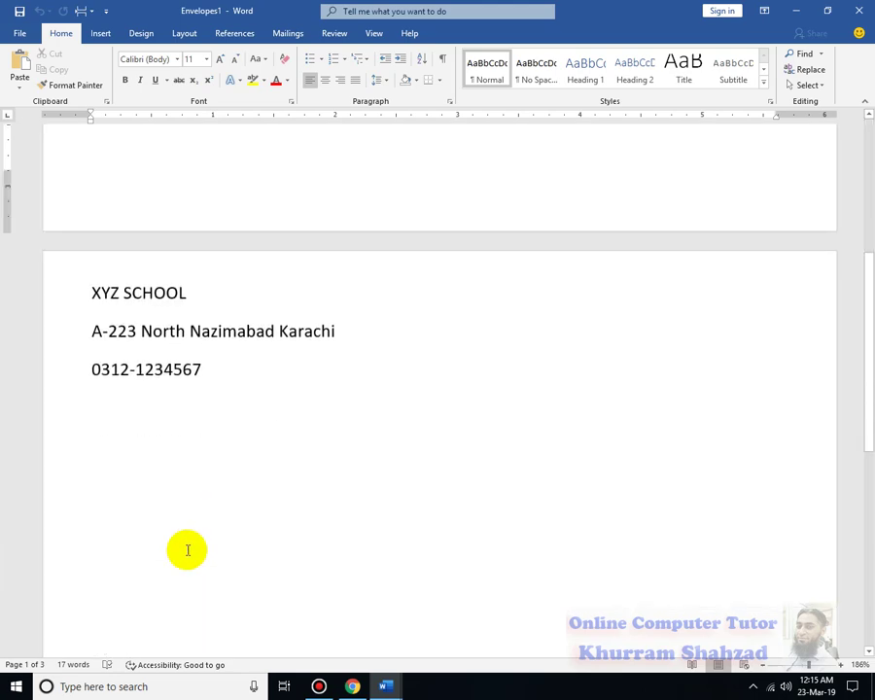
scroll(187, 550, "down", 5)
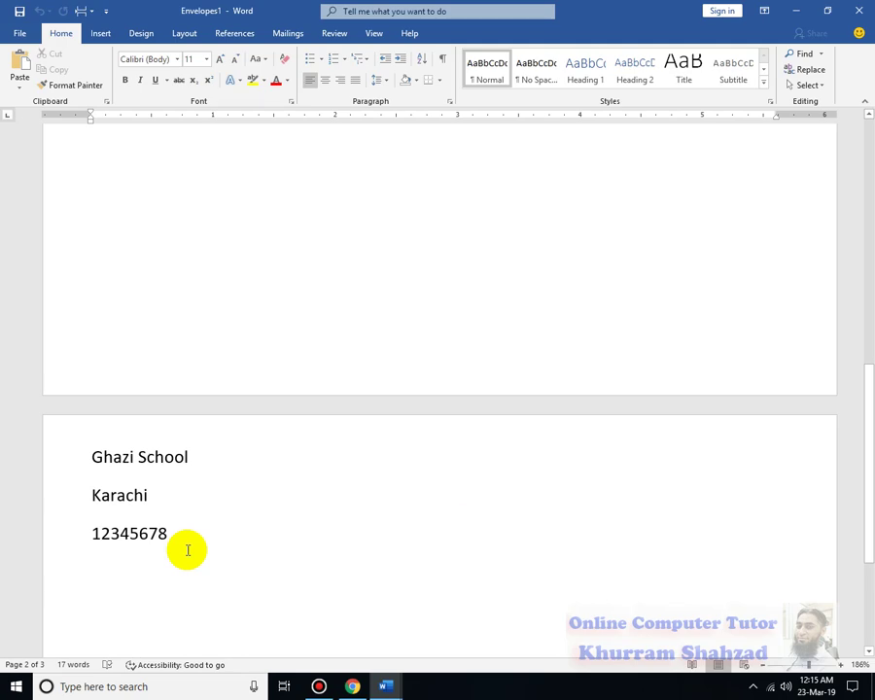
left_click(289, 35)
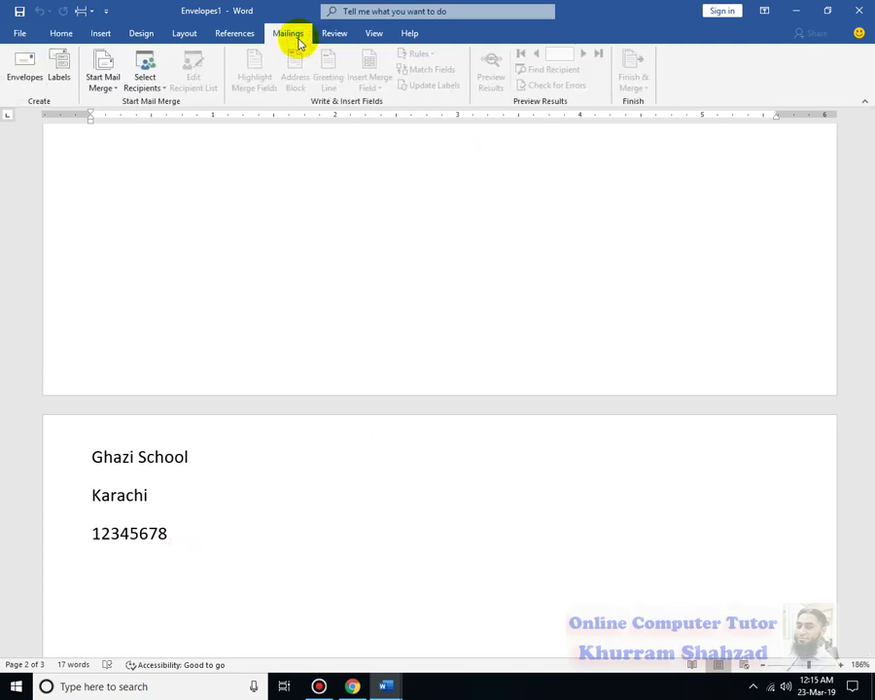
scroll(638, 504, "up", 5)
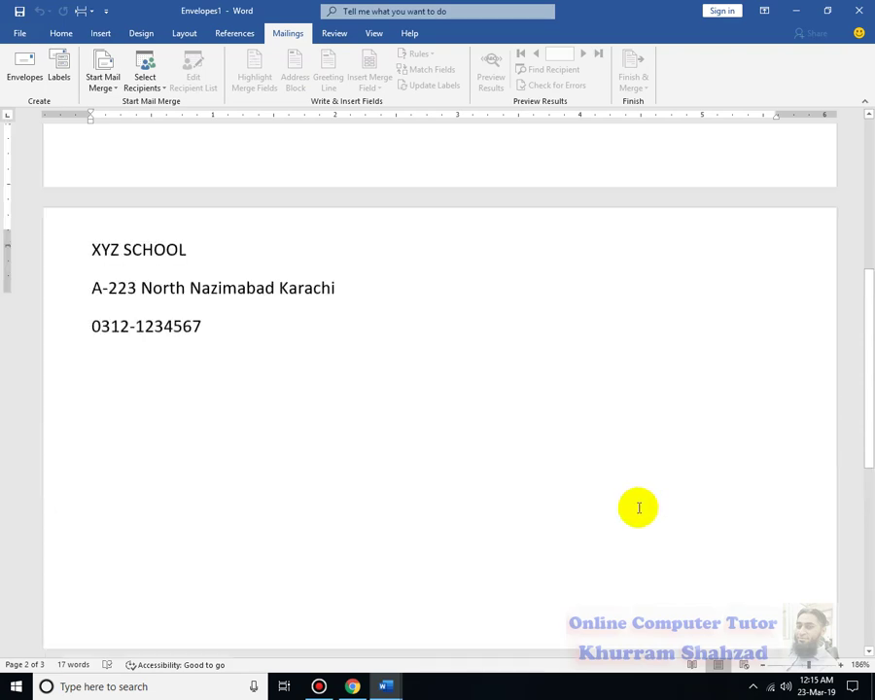
scroll(638, 507, "up", 2)
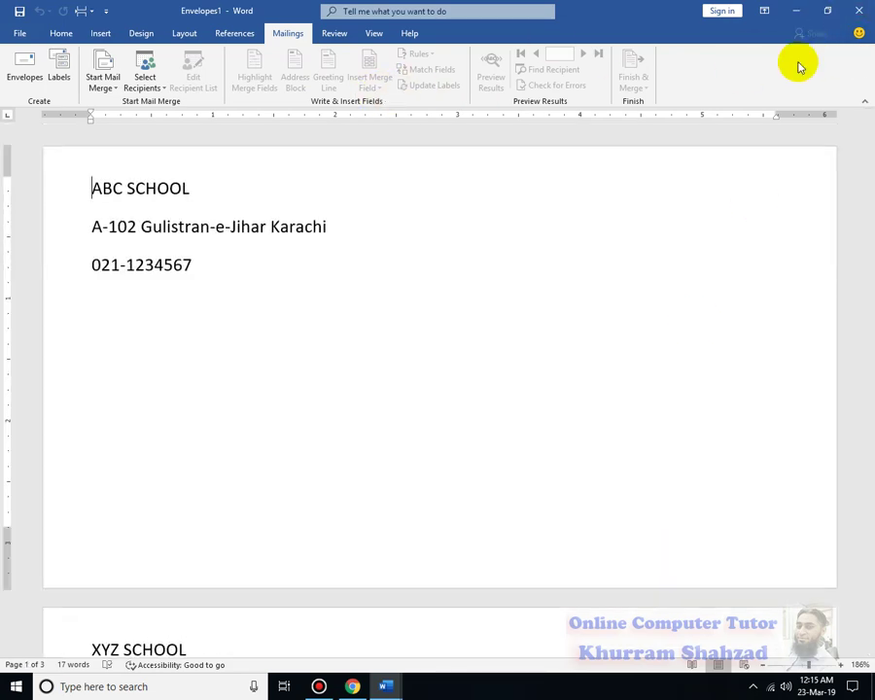
key("ctrl+w")
Close Envelopes1 and Document4 without saving, then quit and relaunch Word.
key("n")
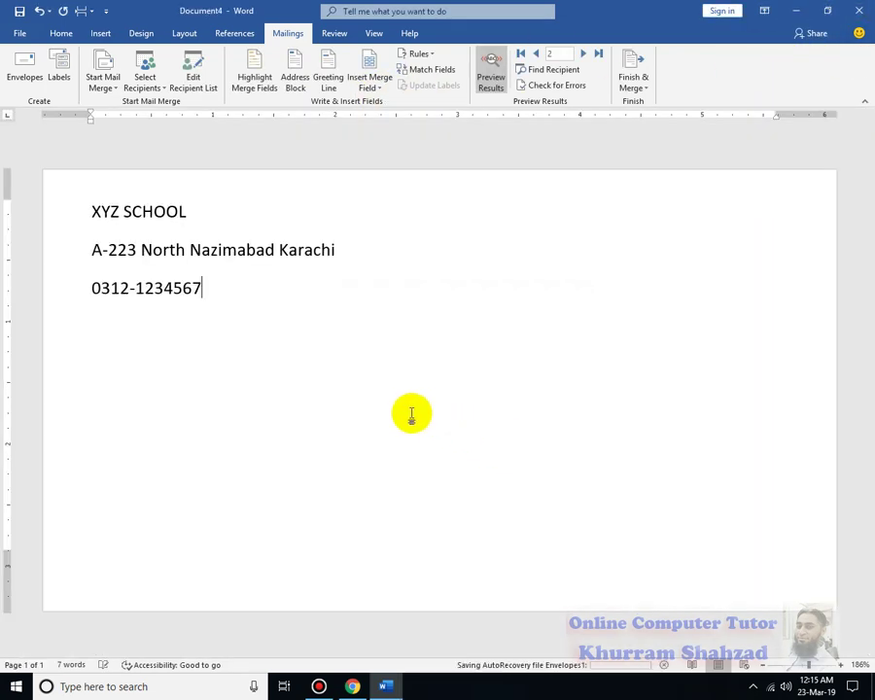
key("ctrl+w")
key("n")
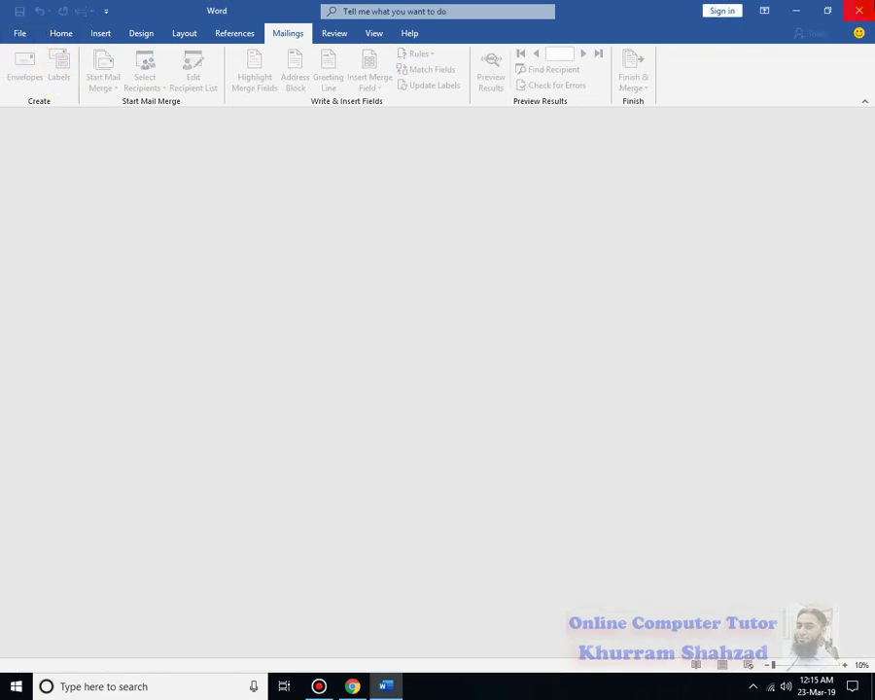
left_click(859, 9)
left_click(74, 311)
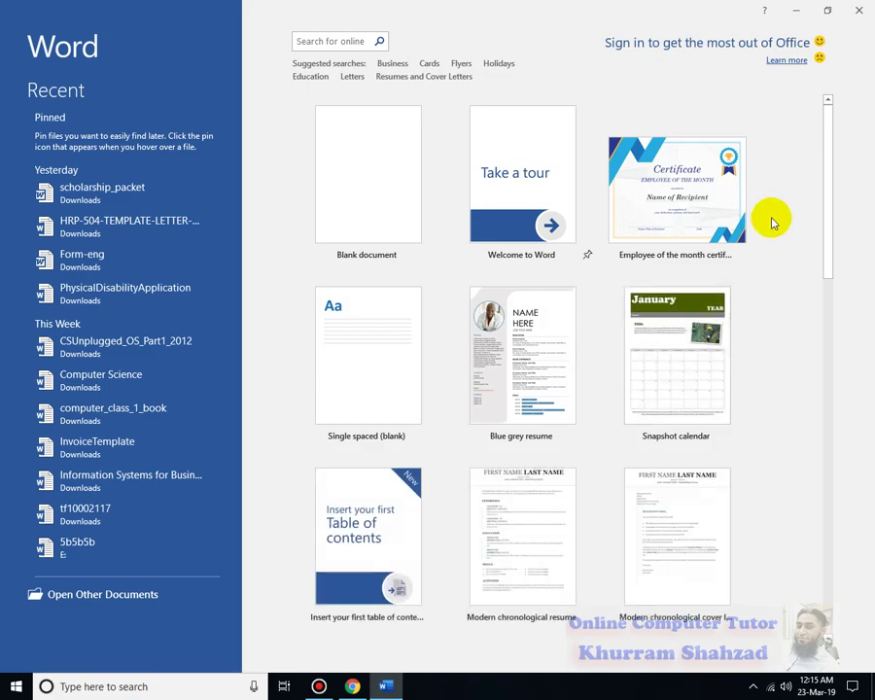
Create a document from the Employee of the month certificate template and set the presenter to CEO.
left_click(687, 190)
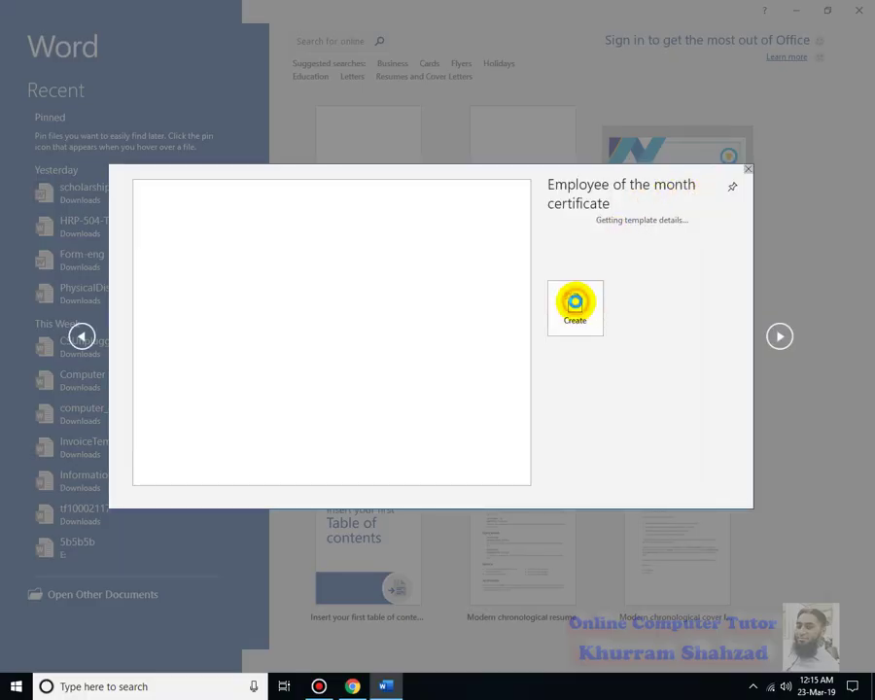
left_click(576, 306)
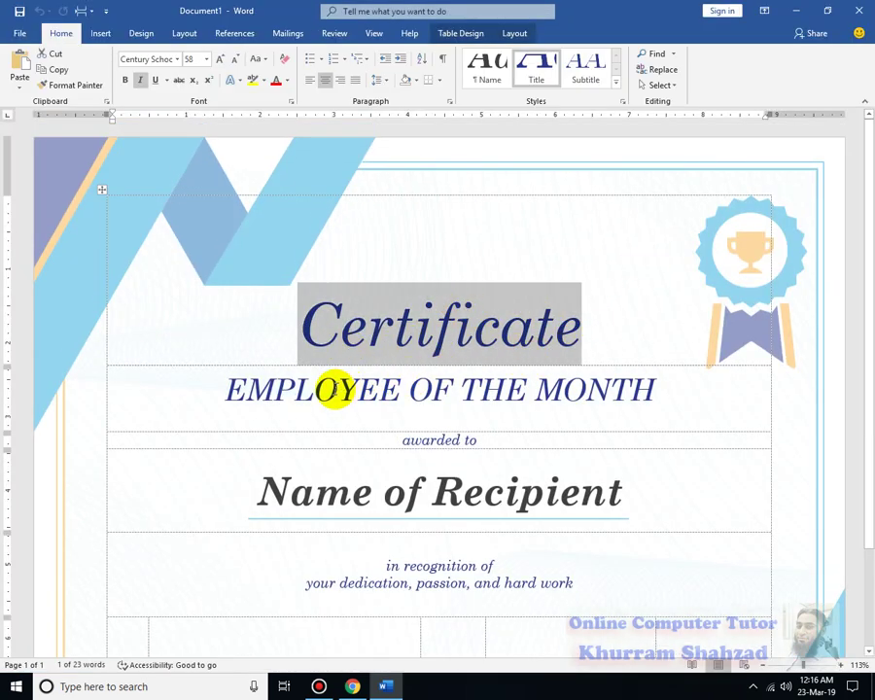
left_click(420, 393)
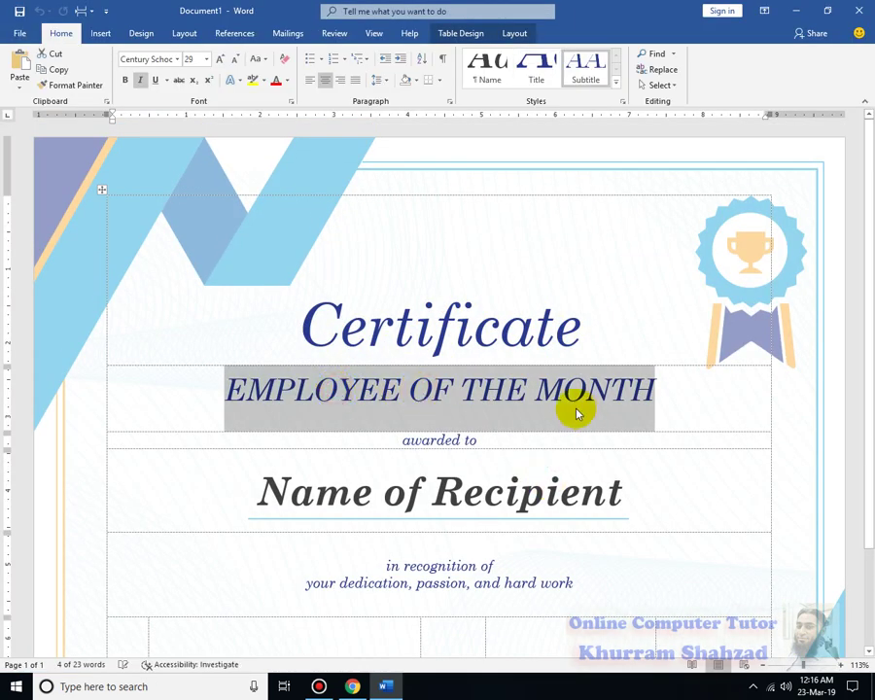
left_click(471, 486)
scroll(412, 516, "down", 3)
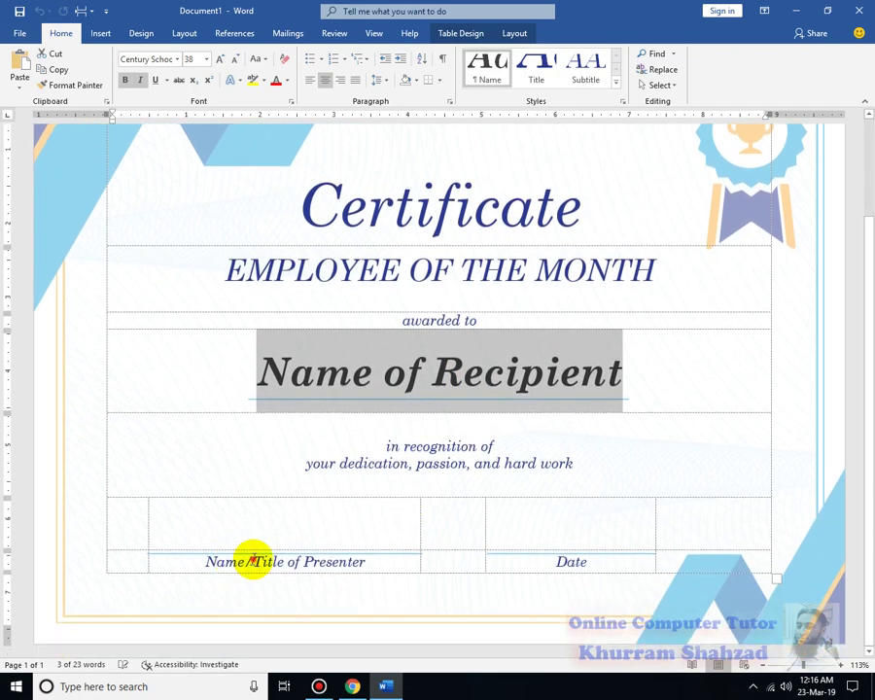
left_click(250, 562)
type("CEO")
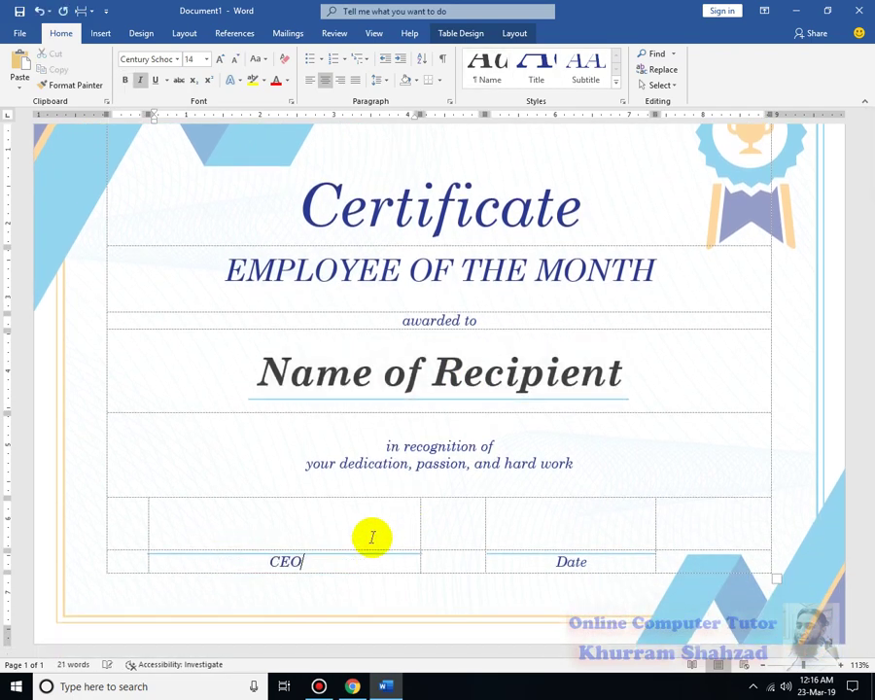
Delete the Name of Recipient placeholder and minimize Word to the desktop.
left_click(567, 561)
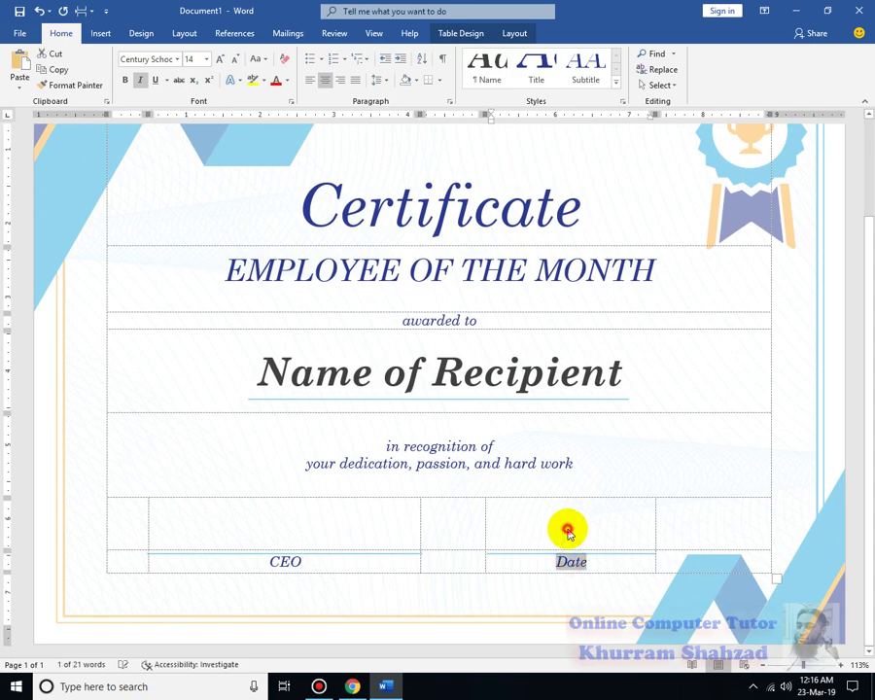
left_click(571, 530)
left_click(324, 533)
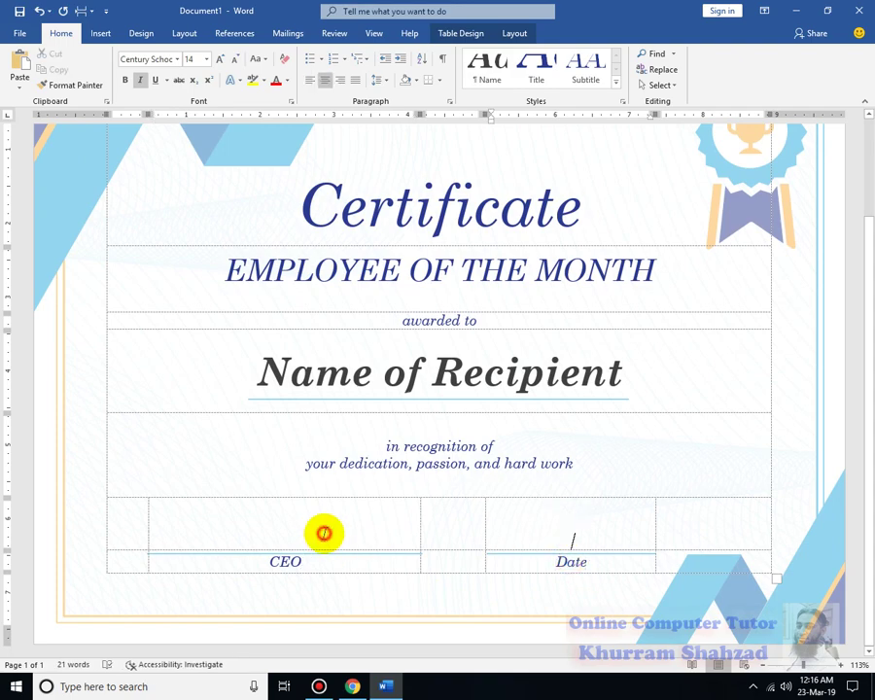
scroll(483, 447, "up", 2)
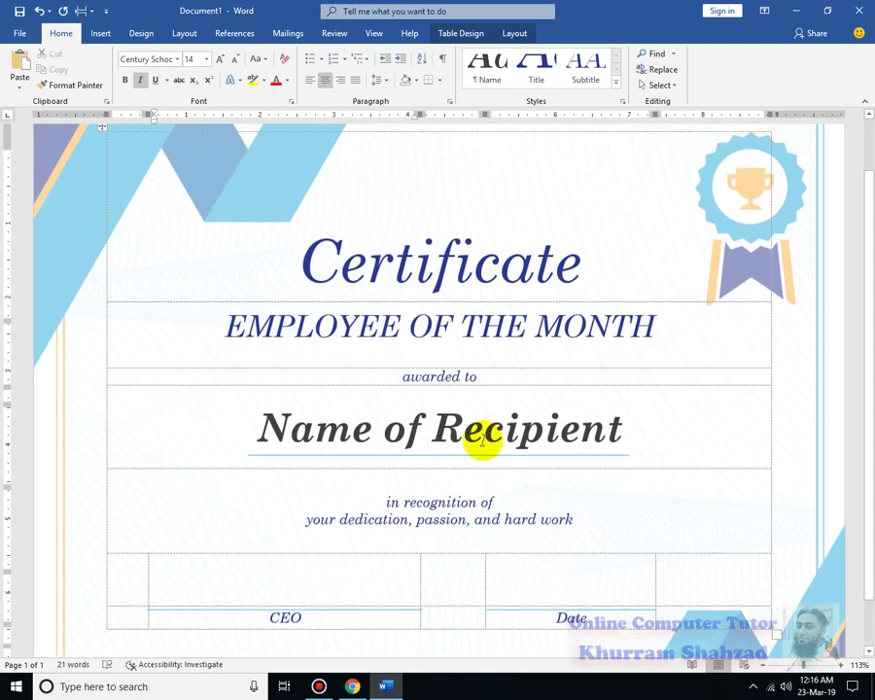
left_click(491, 433)
key("Delete")
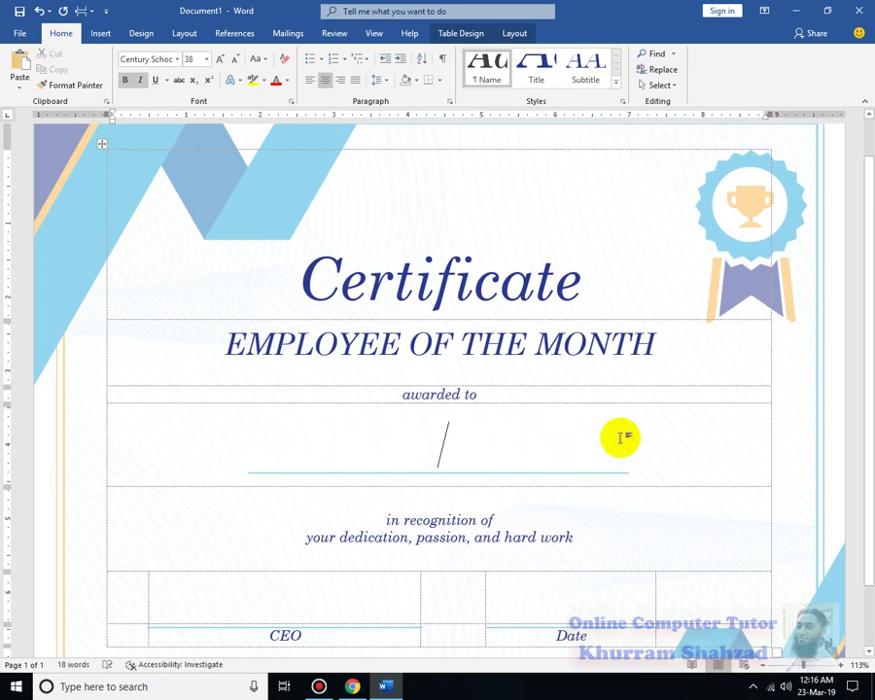
left_click(389, 685)
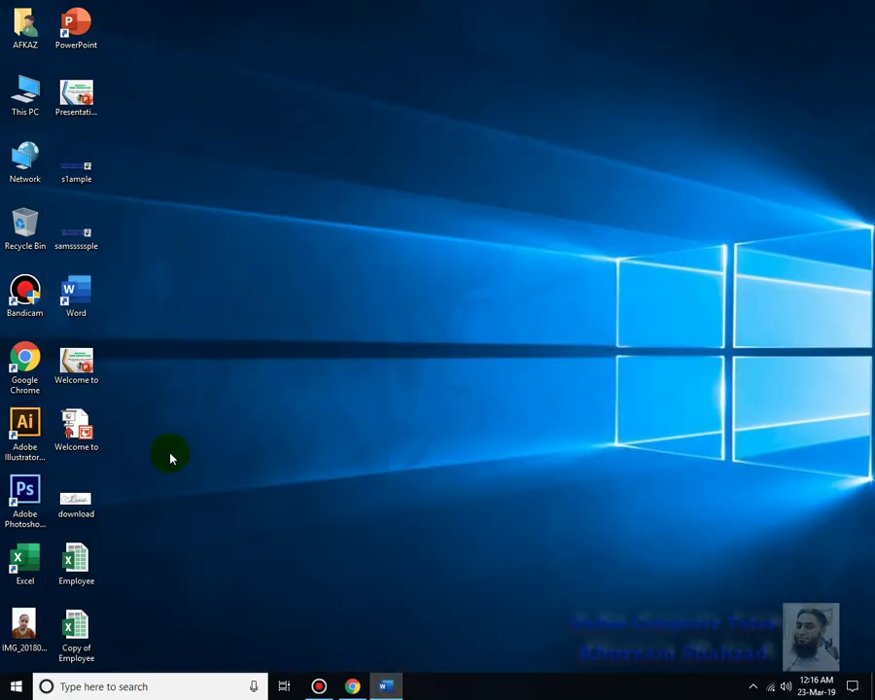
Open the Copy of Employee workbook and review its Name, MD Signature and Date headers.
double_click(83, 630)
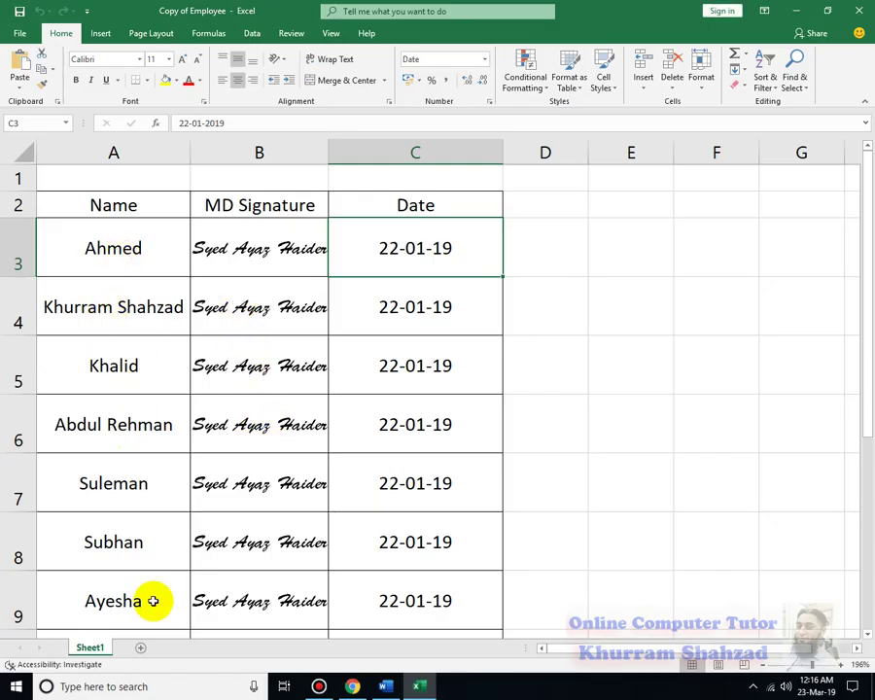
scroll(474, 465, "down", 3)
scroll(285, 372, "up", 3)
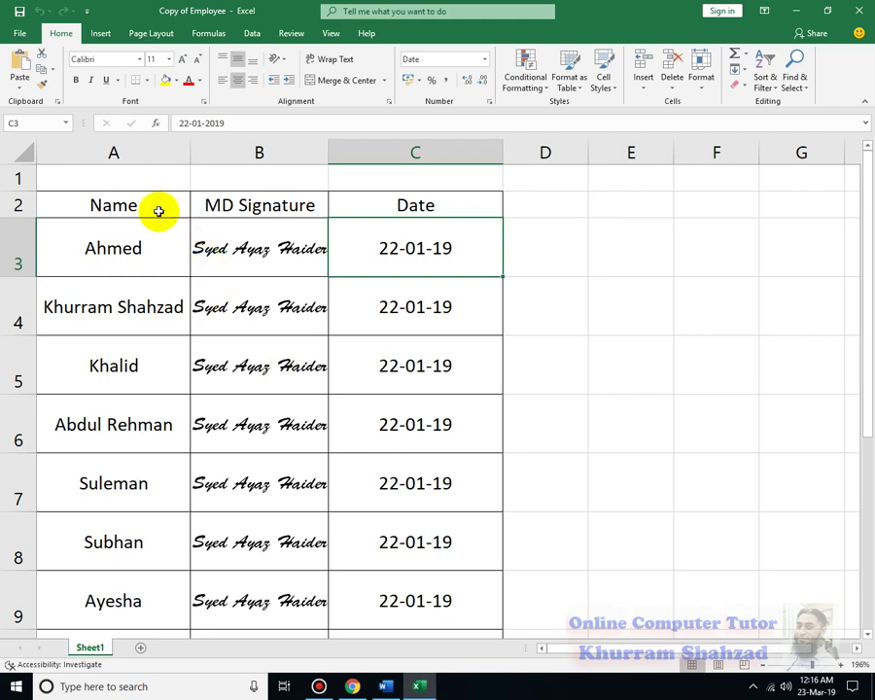
left_click(121, 209)
left_click(243, 207)
left_click(371, 204)
left_click(243, 207)
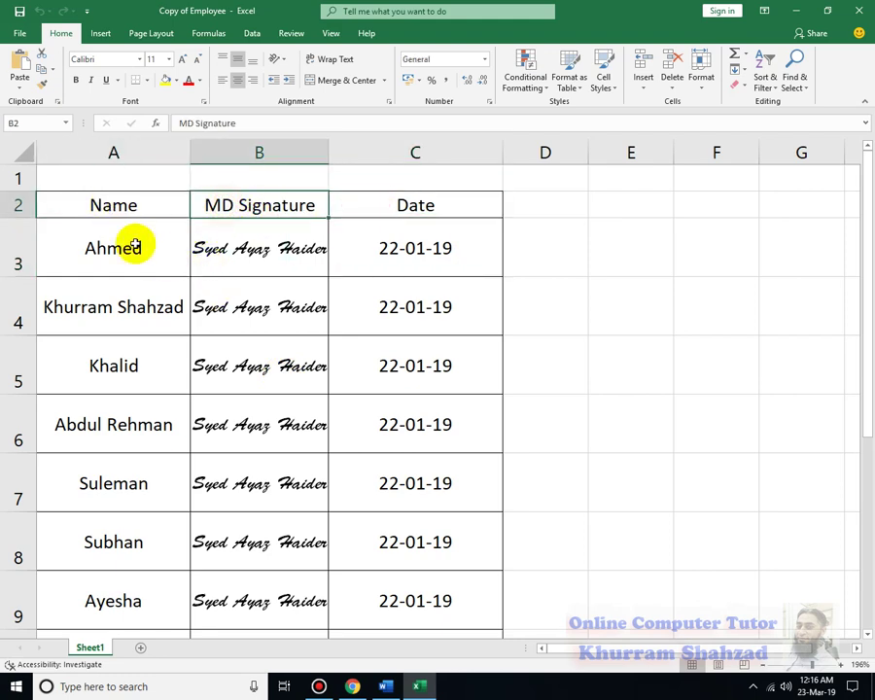
Close Excel, restore the certificate, and open Select Recipients after cancelling a new address list.
key("alt+F4")
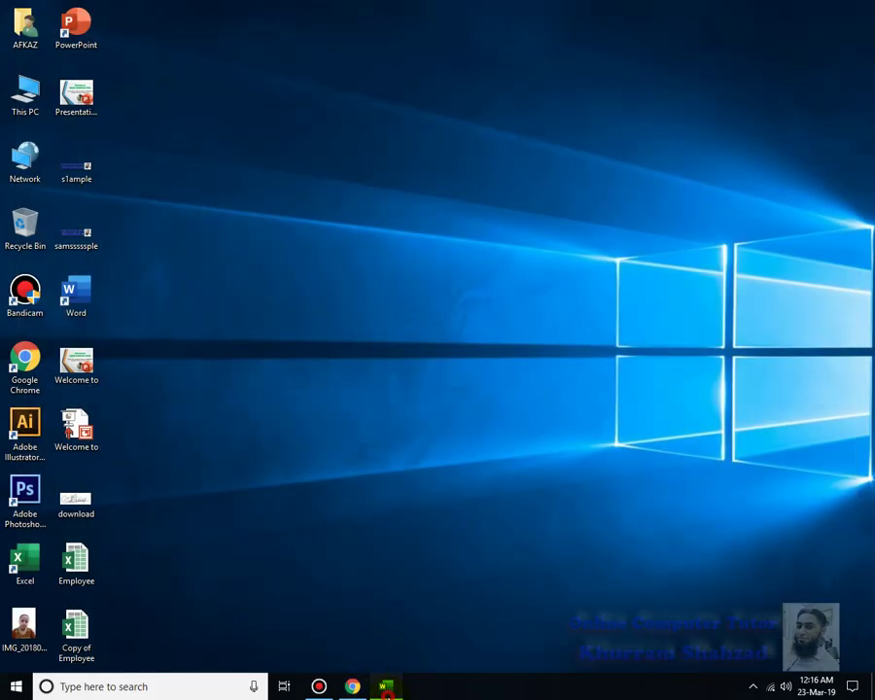
left_click(387, 690)
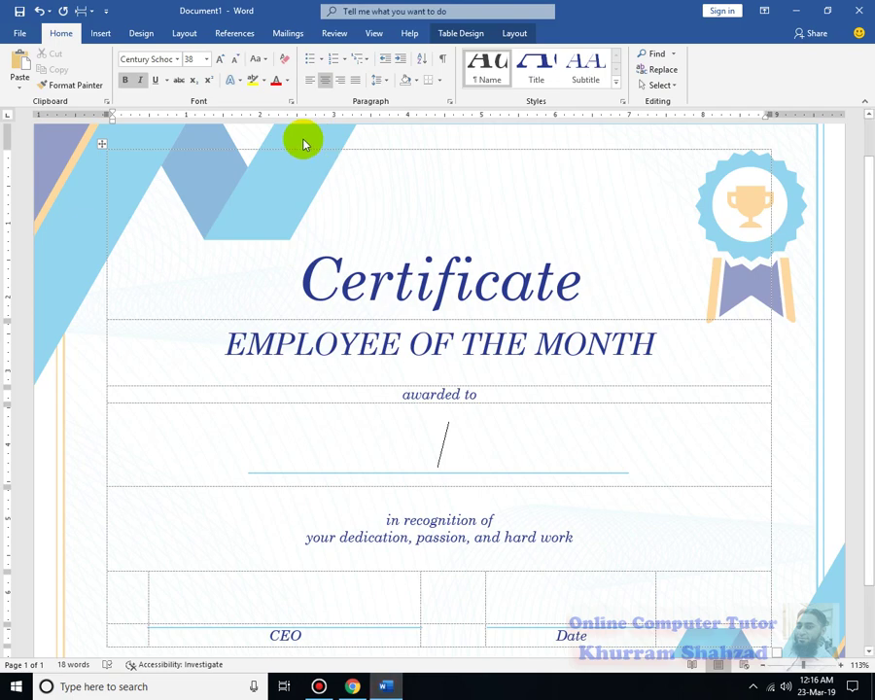
left_click(308, 36)
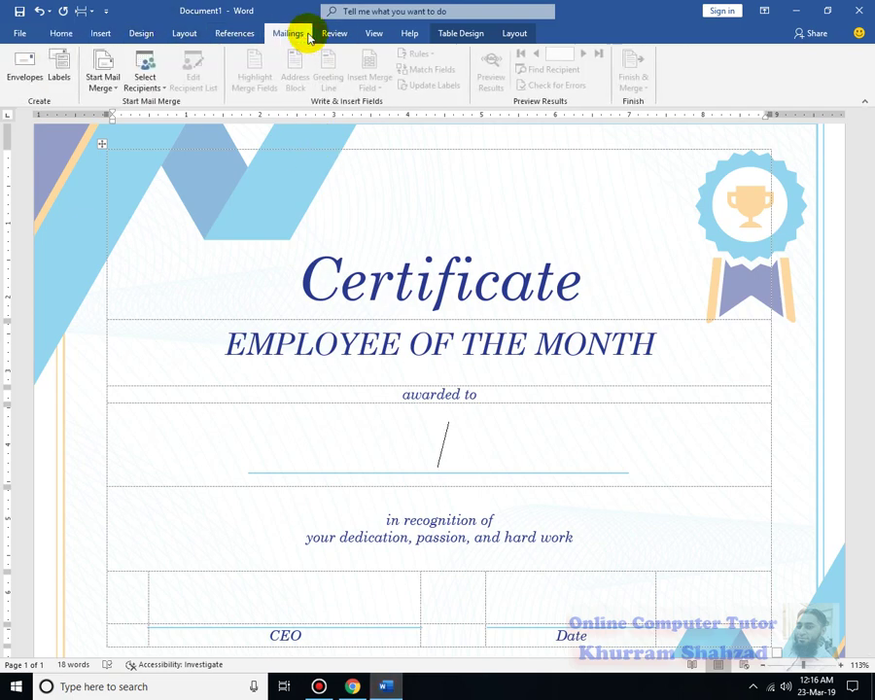
left_click(161, 86)
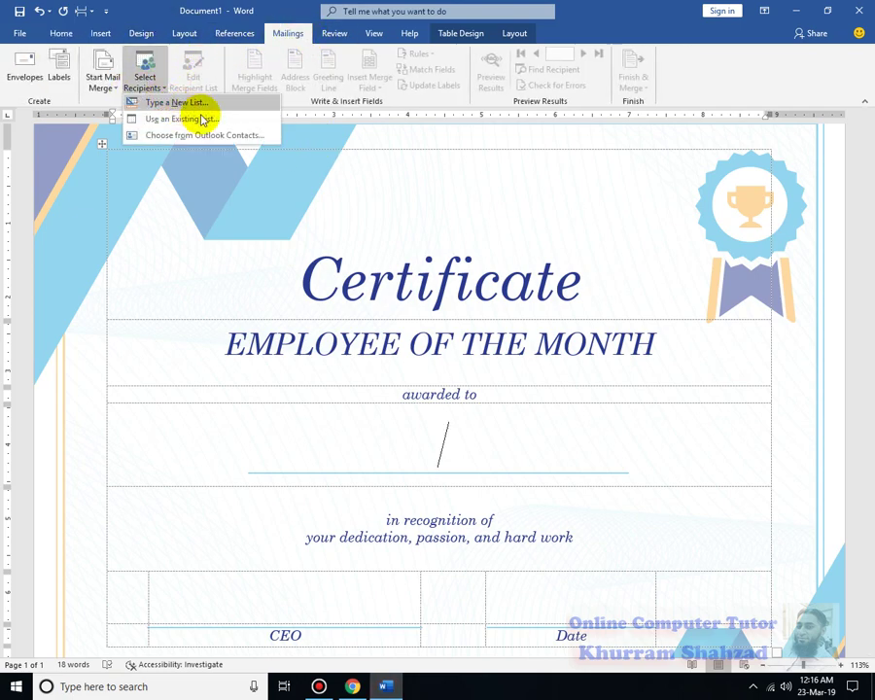
left_click(202, 104)
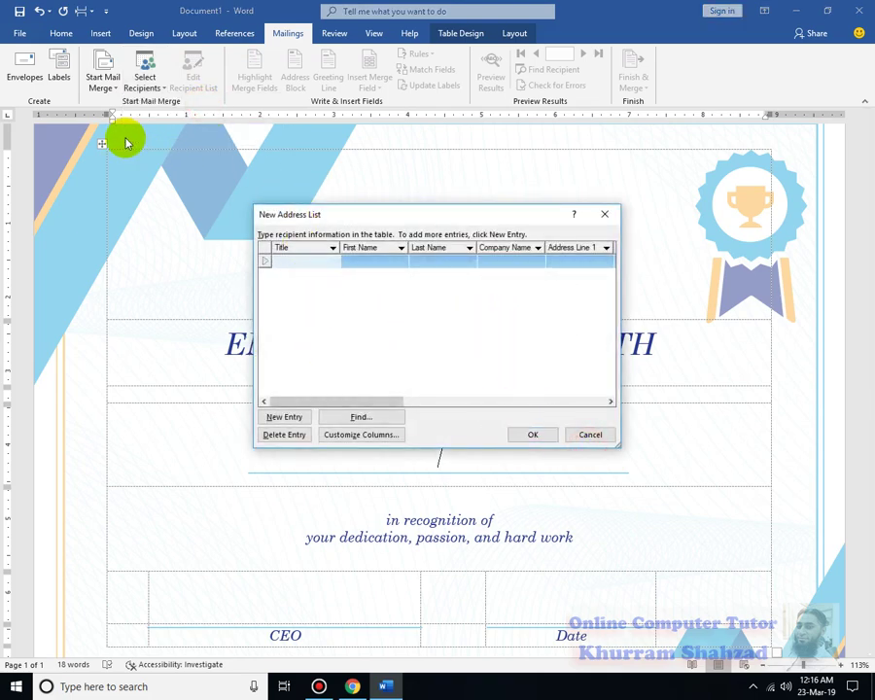
left_click(600, 437)
left_click(166, 75)
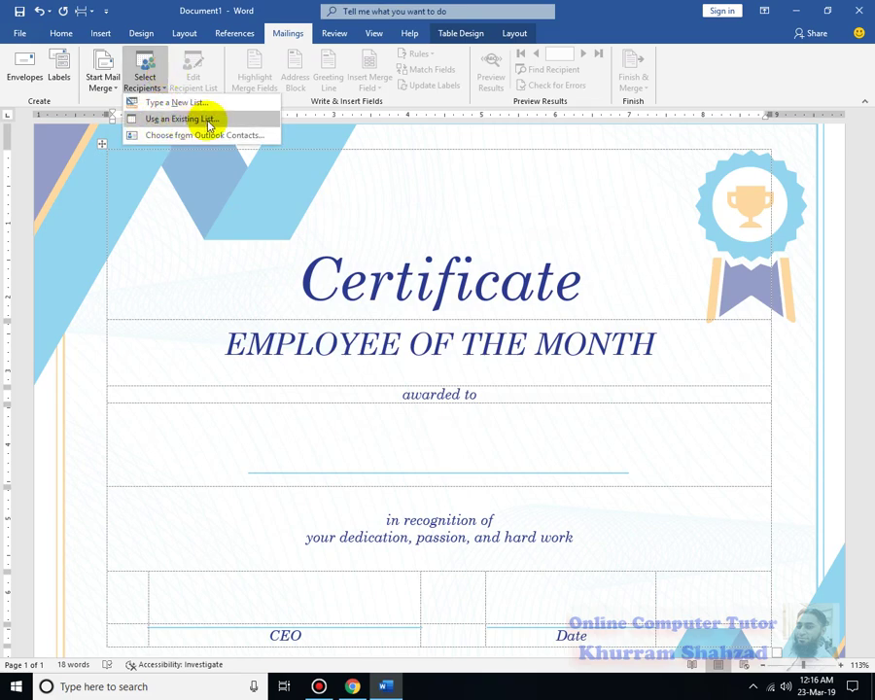
Use Sheet1$ of the Desktop's Copy of Employee workbook as the existing recipient list.
left_click(207, 121)
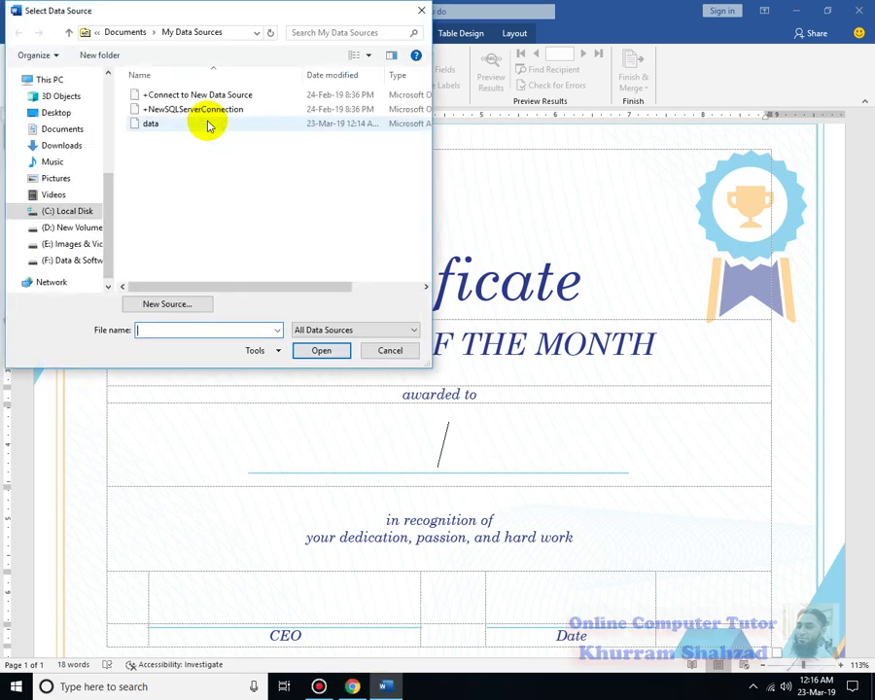
left_click(65, 115)
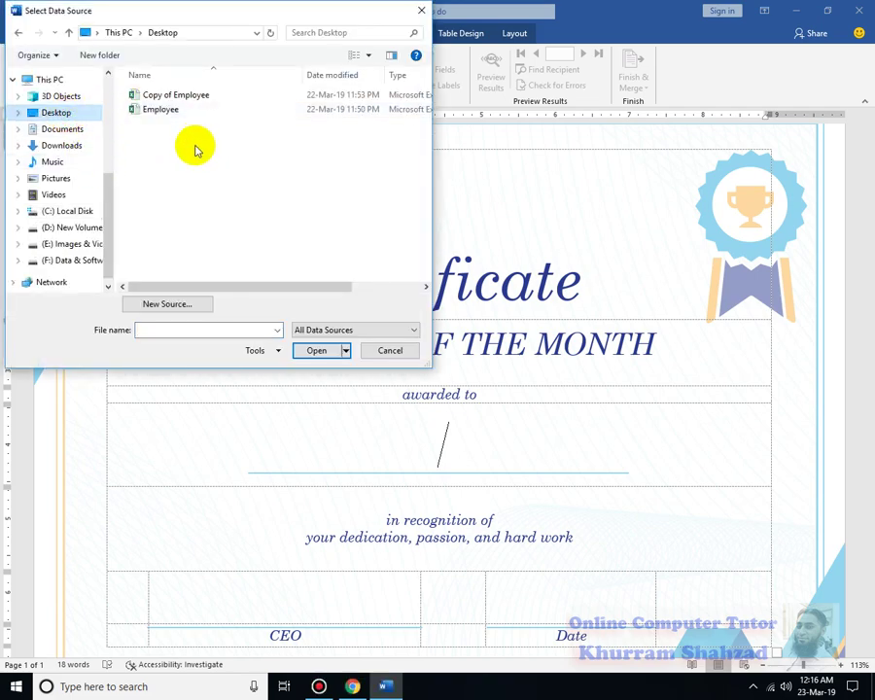
left_click(159, 96)
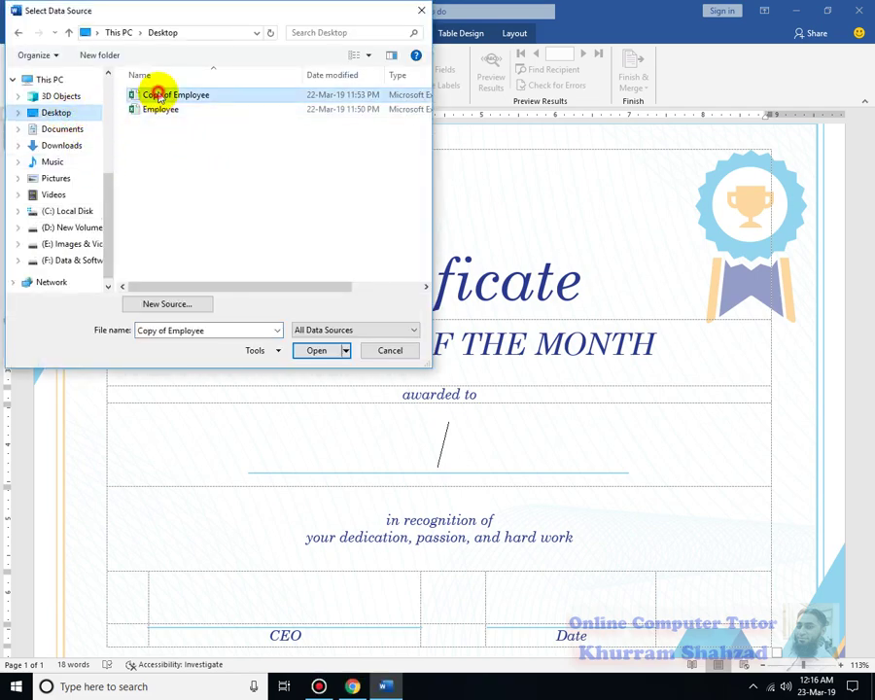
left_click(316, 350)
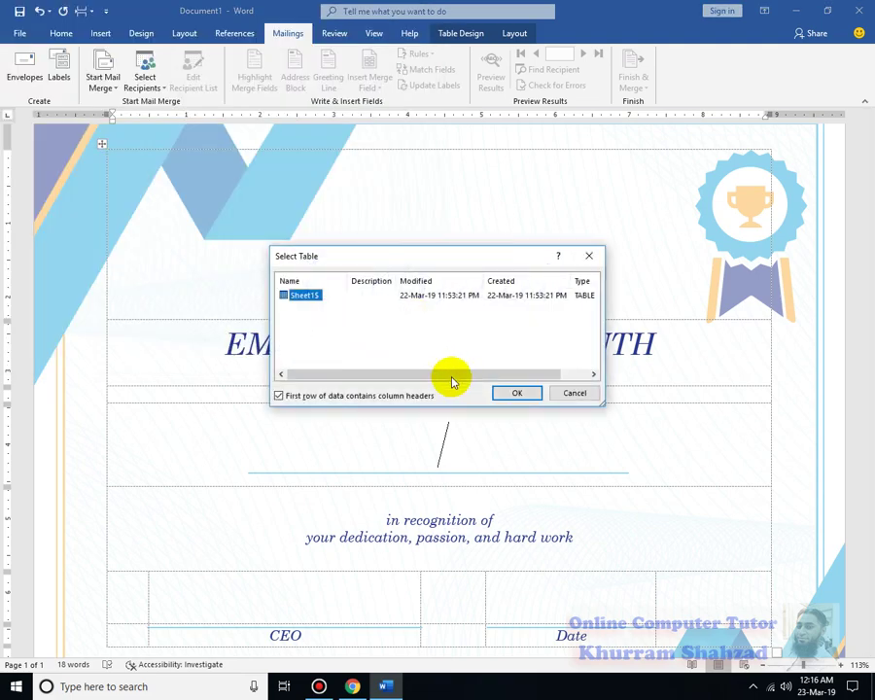
left_click(516, 394)
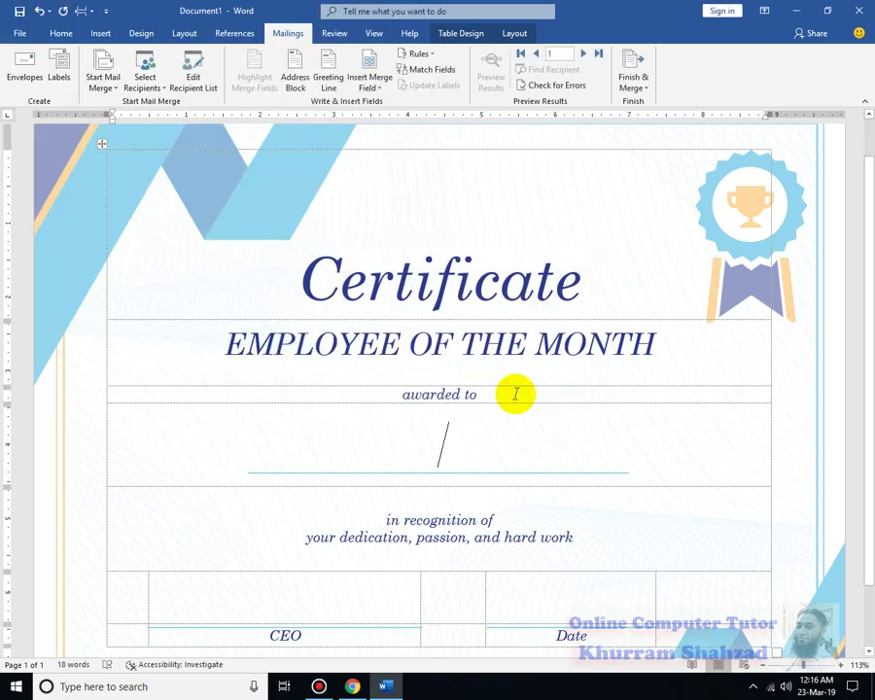
Insert «Name» on the recipient line, «MD_Signature» above CEO, and «Date» above the Date label.
left_click(381, 91)
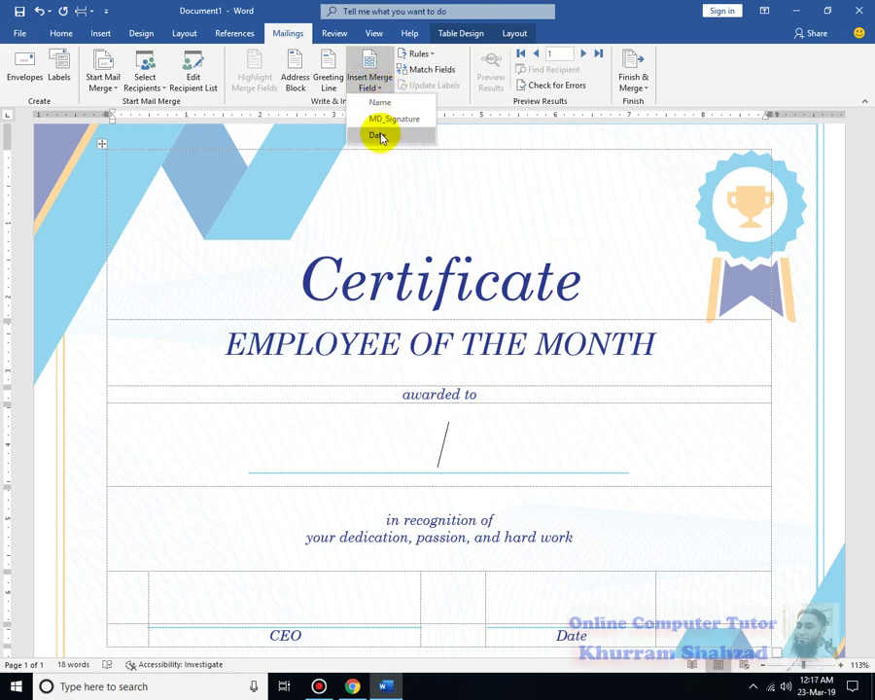
left_click(472, 471)
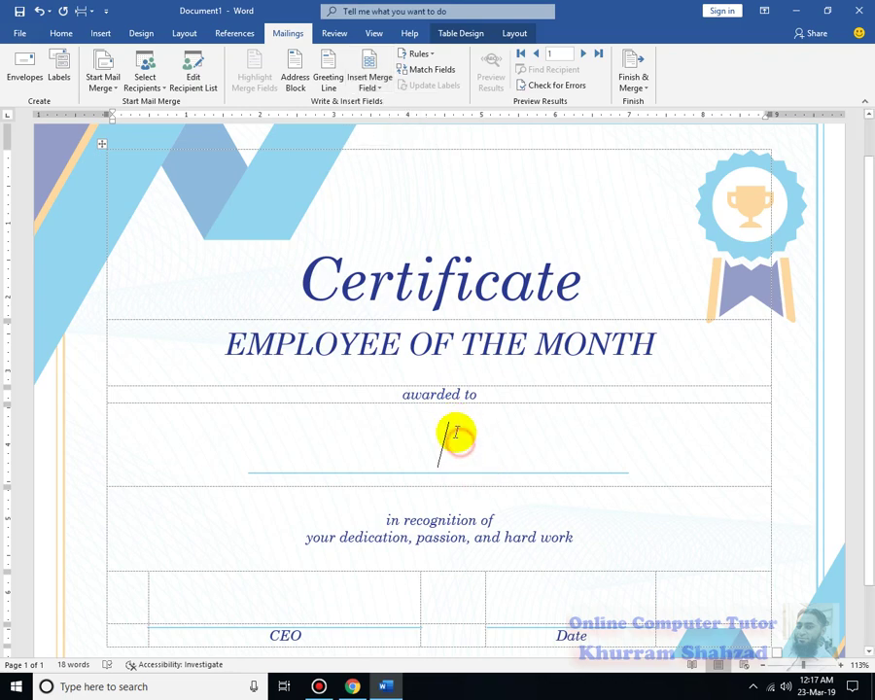
left_click(381, 83)
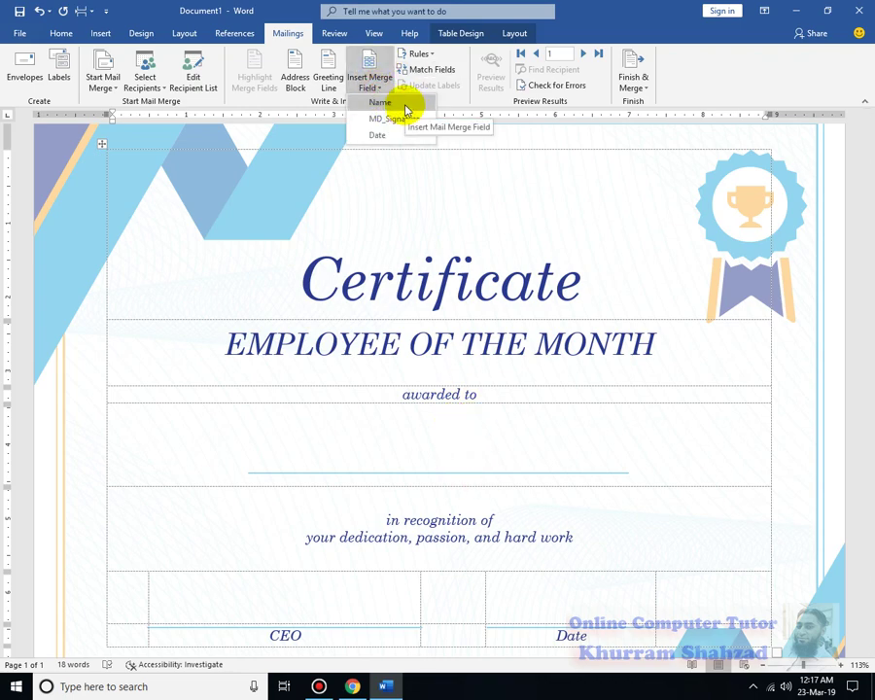
left_click(403, 107)
scroll(457, 467, "down", 2)
left_click(355, 525)
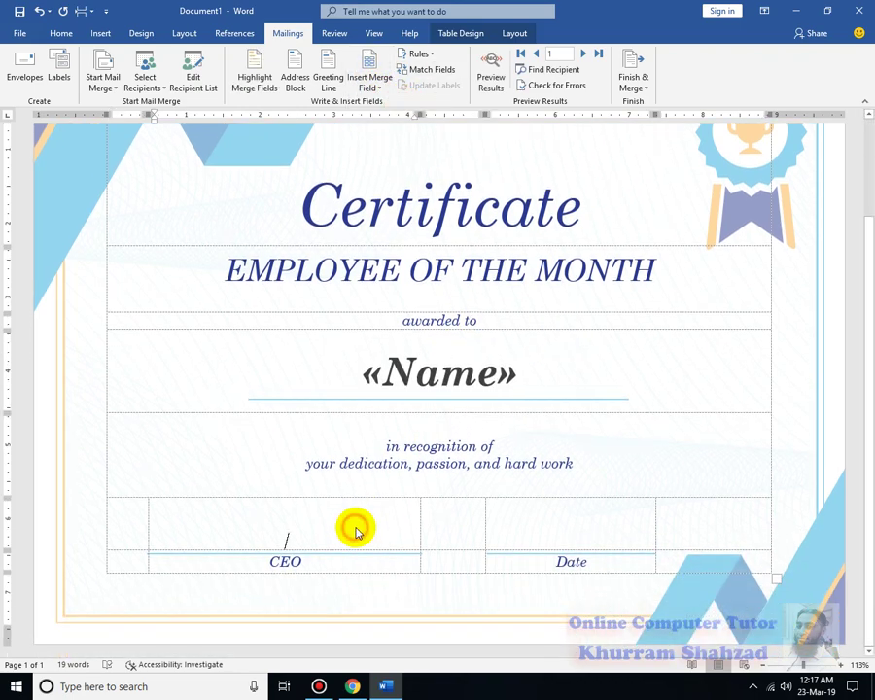
left_click(377, 85)
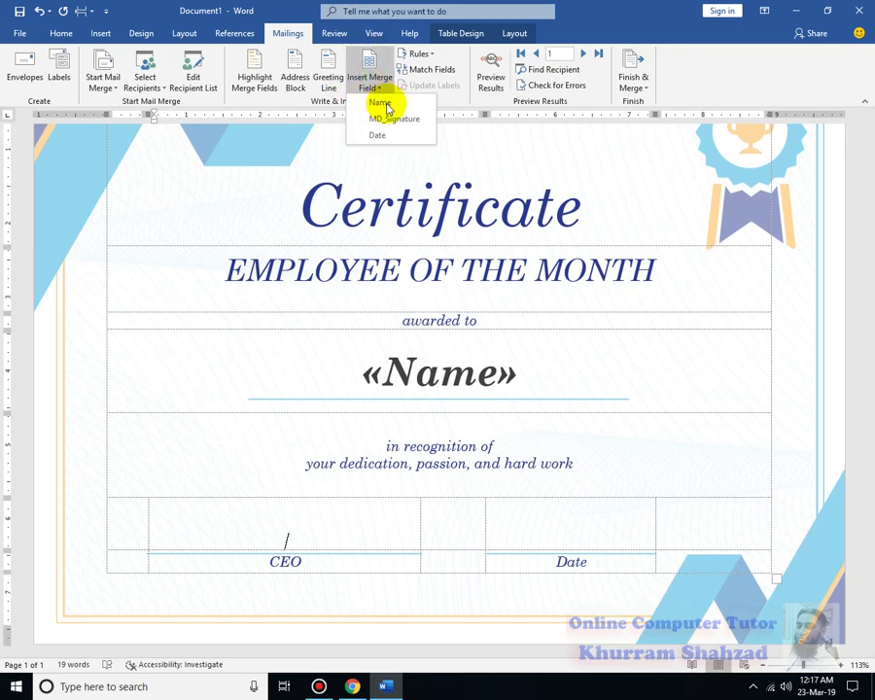
left_click(396, 118)
left_click(585, 532)
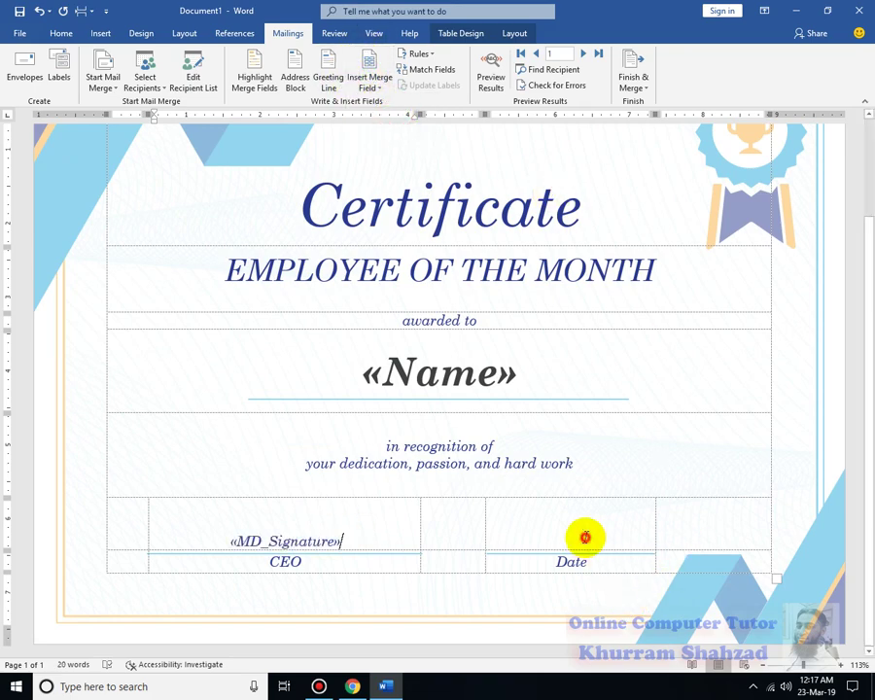
left_click(384, 85)
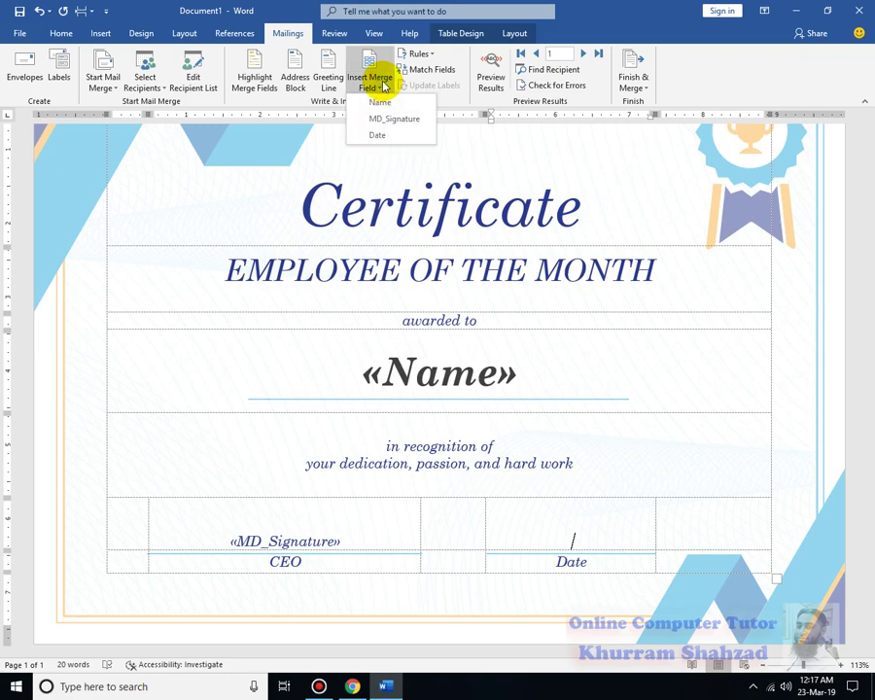
left_click(391, 136)
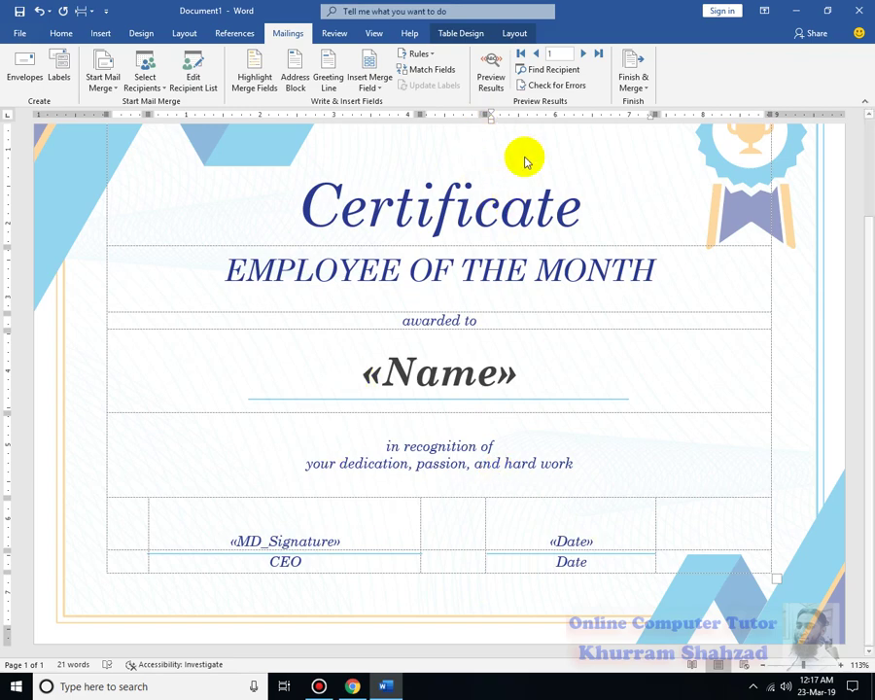
Turn on Preview Results and step forward through the certificates to the last recipient.
left_click(493, 78)
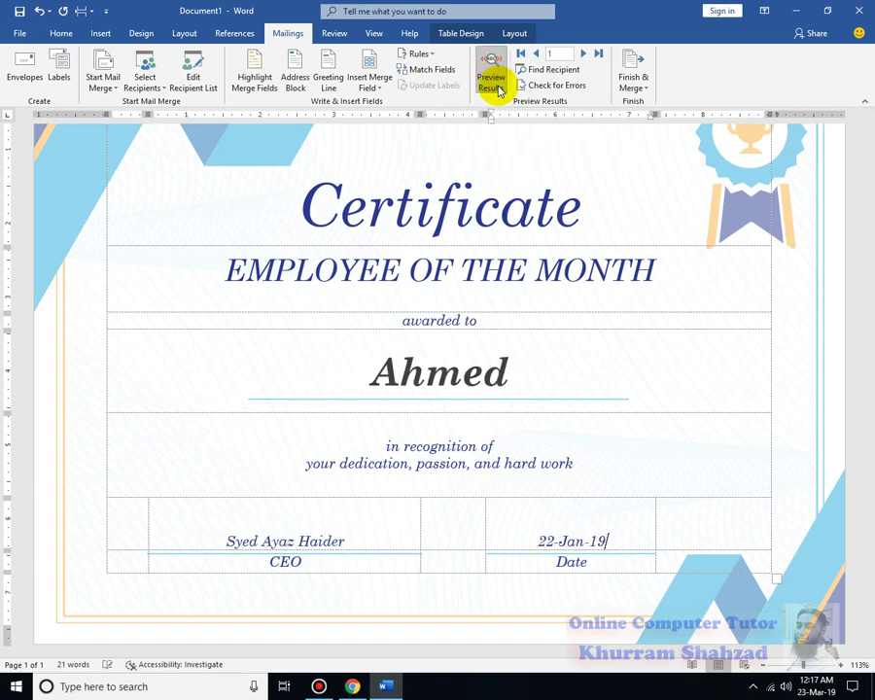
left_click(585, 55)
left_click(584, 55)
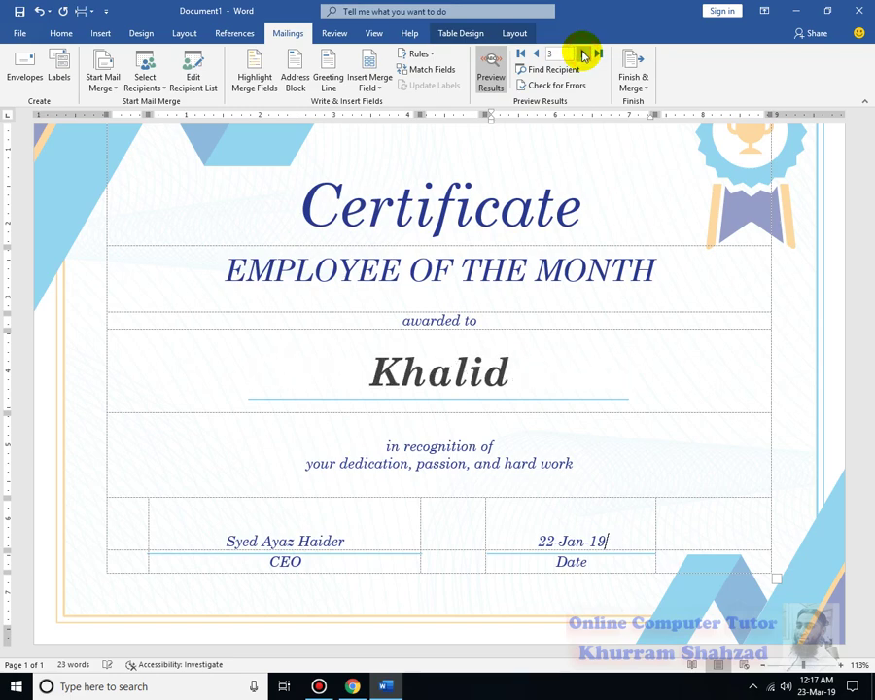
left_click(584, 55)
left_click(584, 55)
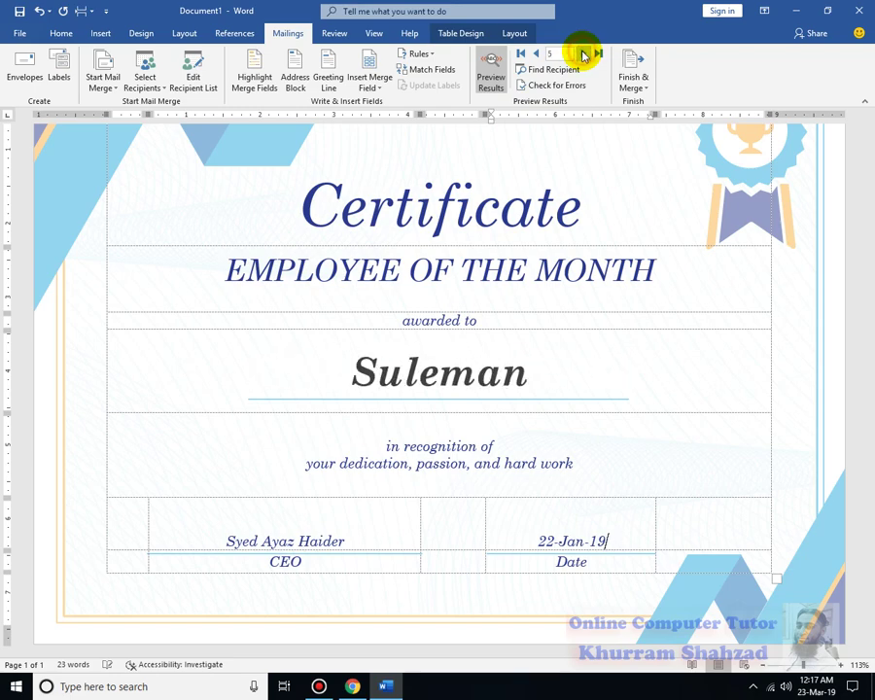
left_click(583, 56)
left_click(583, 55)
left_click(583, 56)
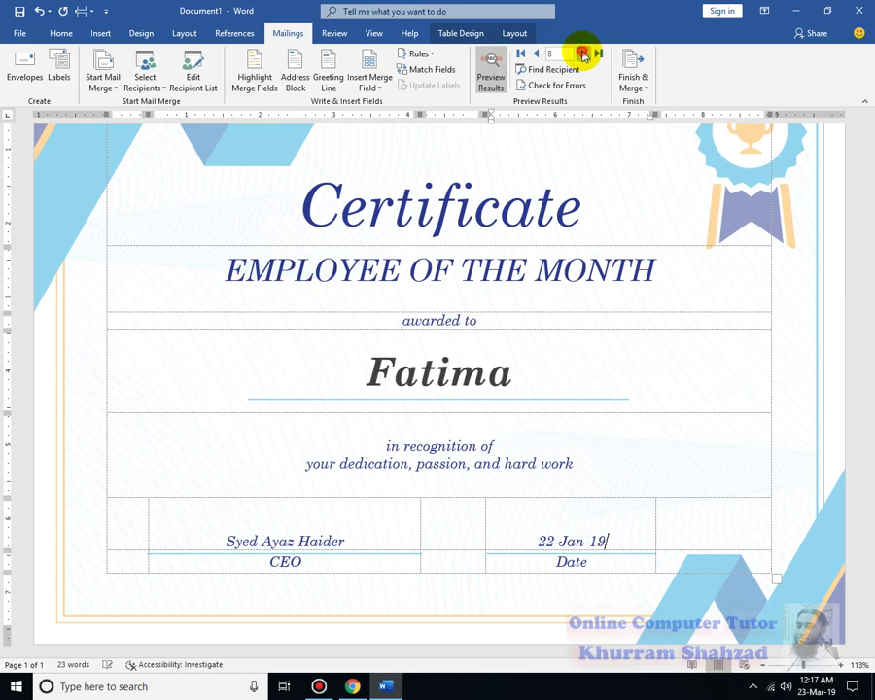
left_click(584, 55)
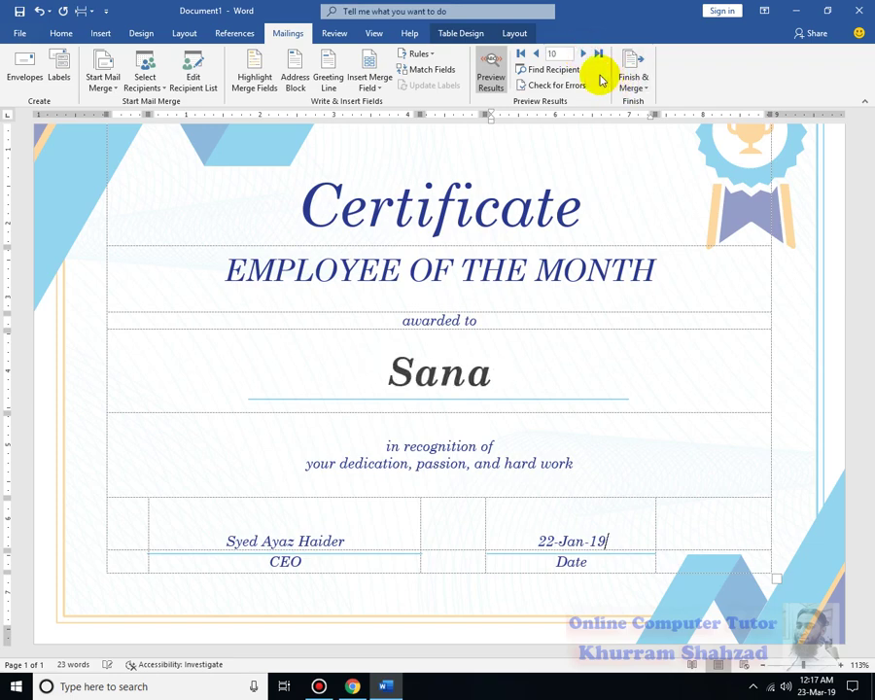
Step back through the recipients' certificates toward the first records.
left_click(538, 55)
left_click(538, 55)
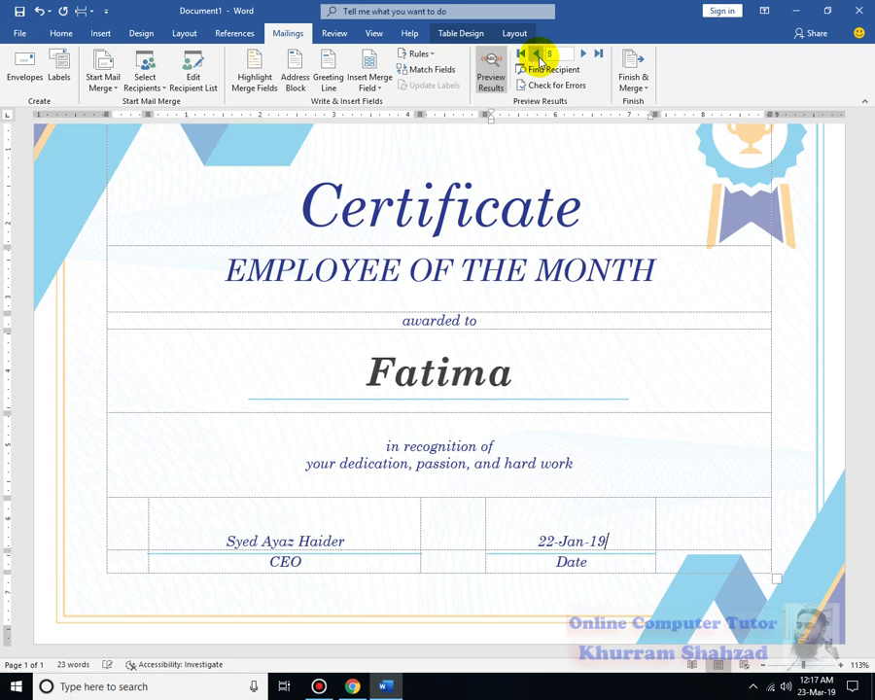
left_click(538, 55)
left_click(538, 55)
left_click(537, 56)
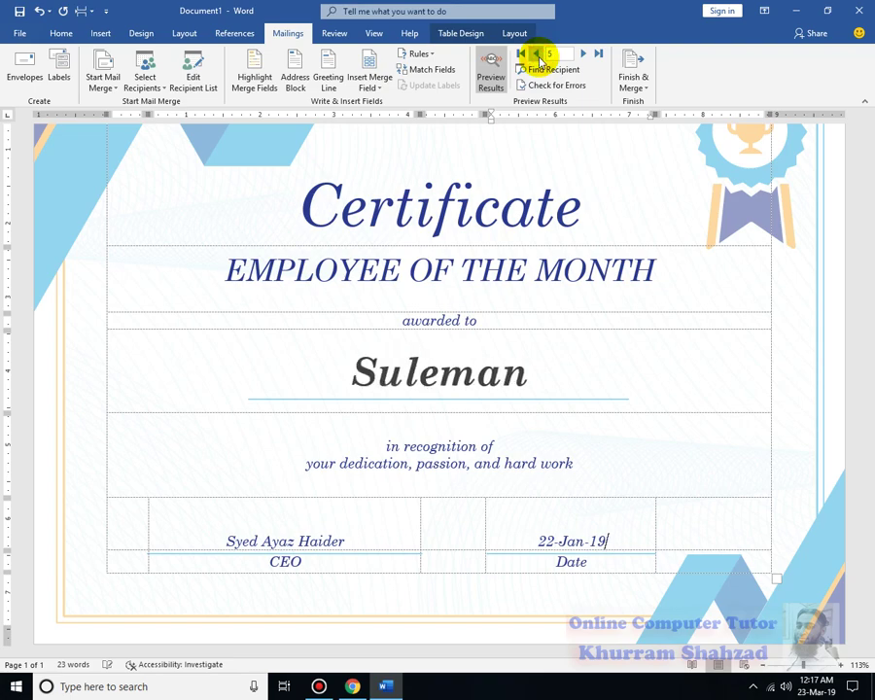
left_click(537, 56)
left_click(538, 56)
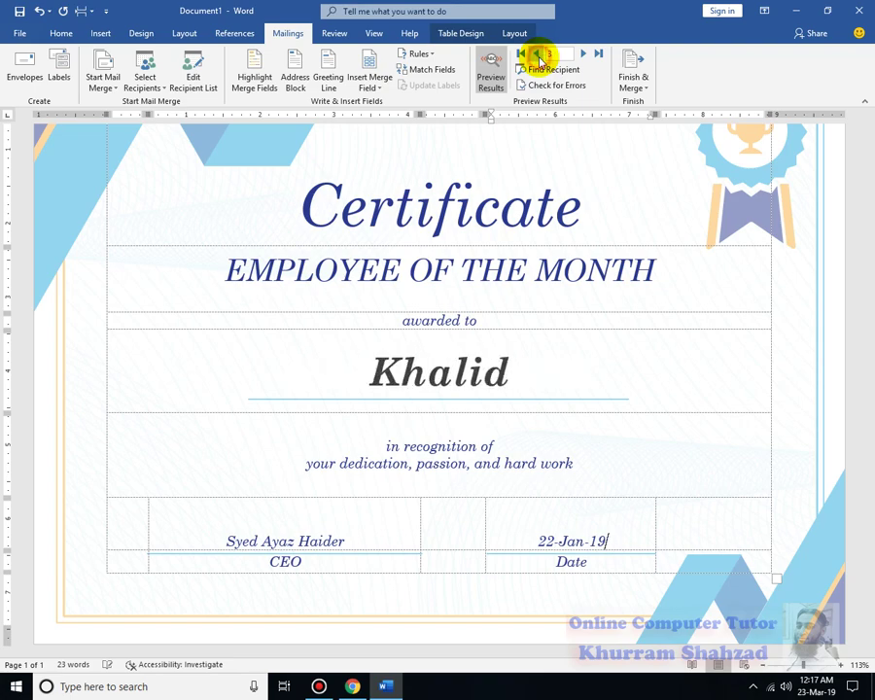
left_click(537, 56)
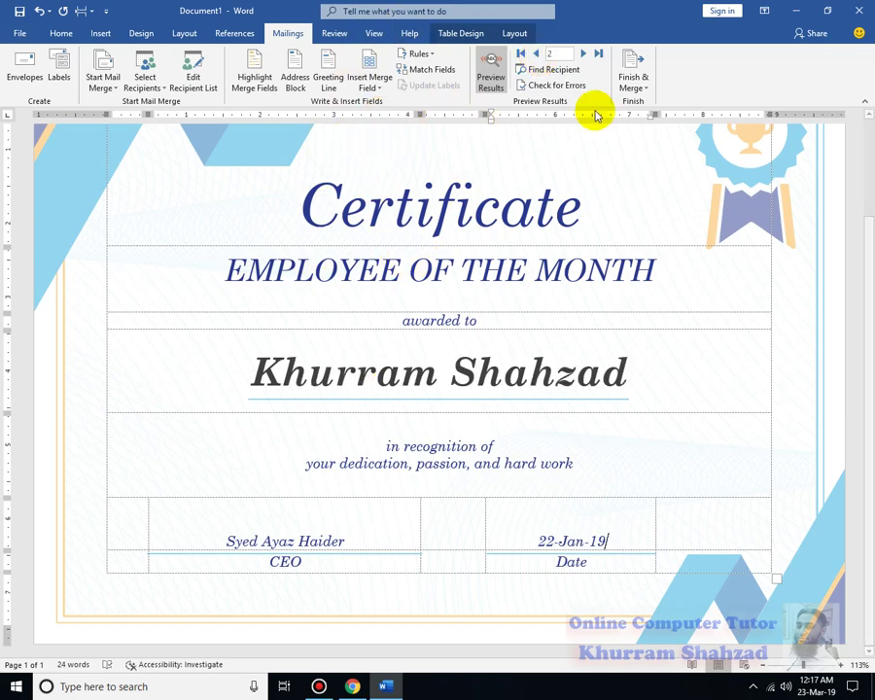
Merge all records into a new document of individual editable certificates.
left_click(637, 86)
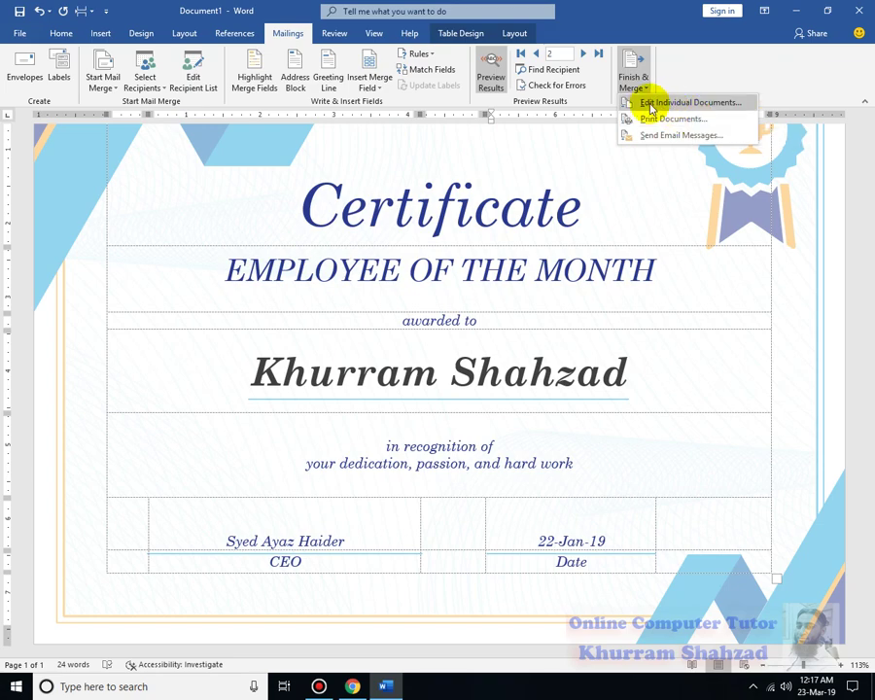
left_click(666, 103)
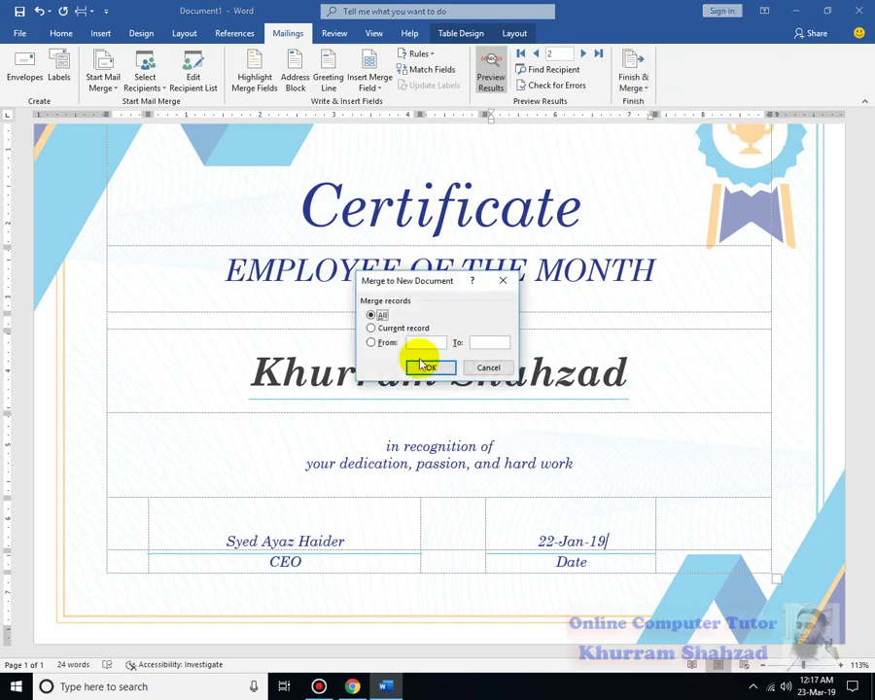
left_click(428, 367)
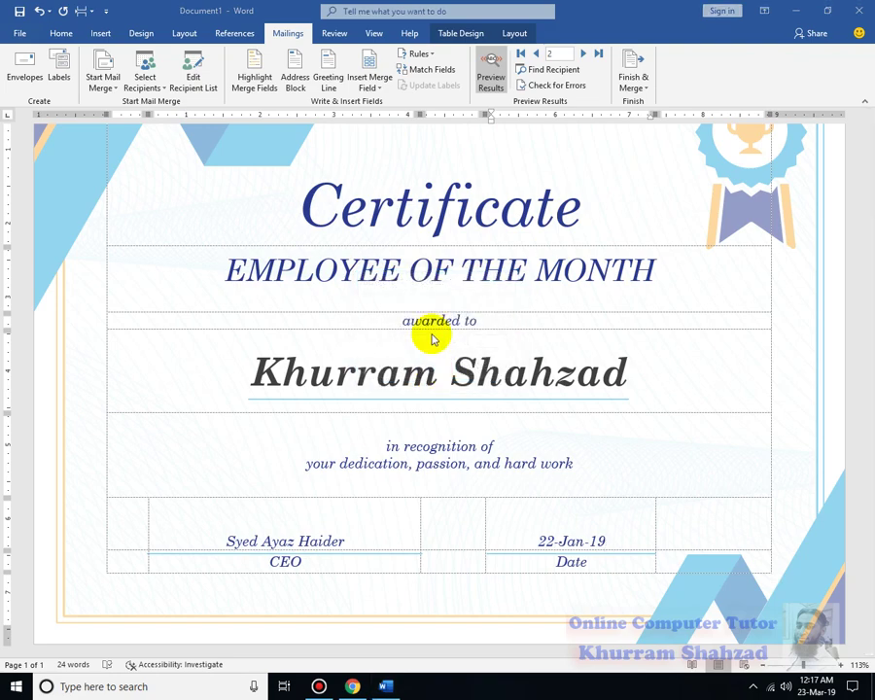
Review each of the 10 personalized certificate pages in Letters1, then return to Mailings.
scroll(506, 428, "down", 12)
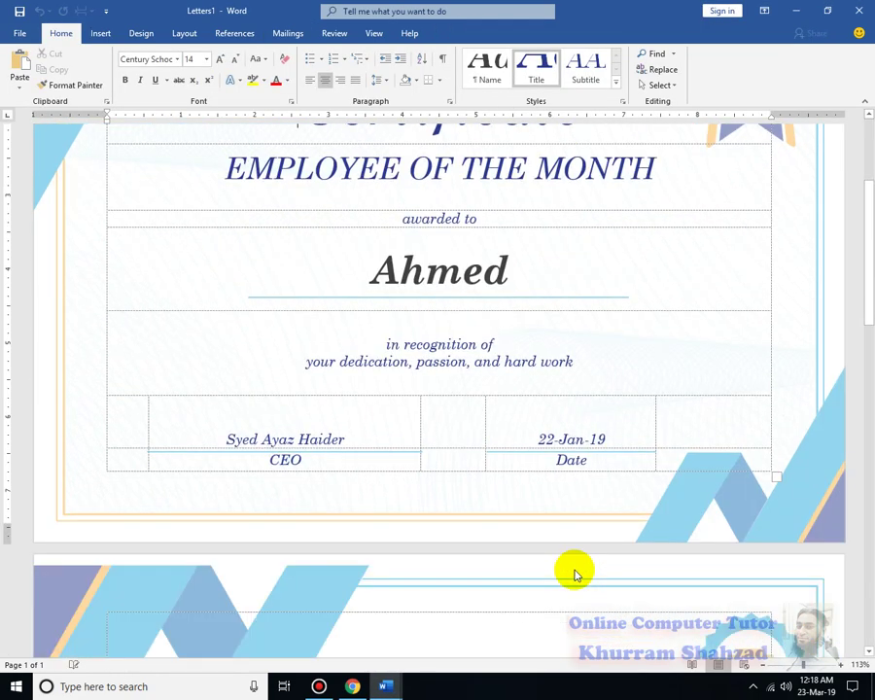
scroll(581, 574, "down", 12)
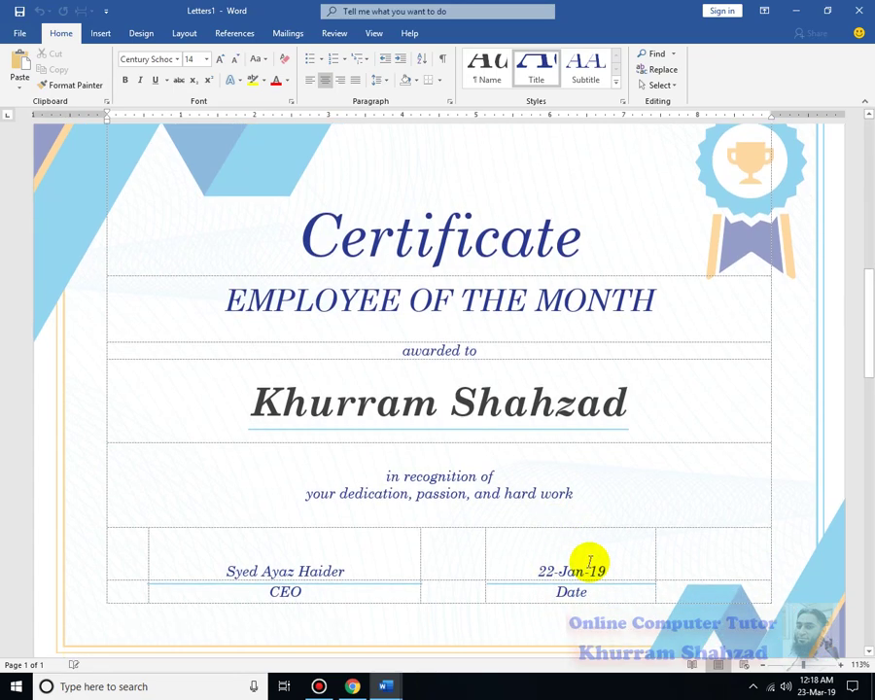
scroll(734, 533, "down", 15)
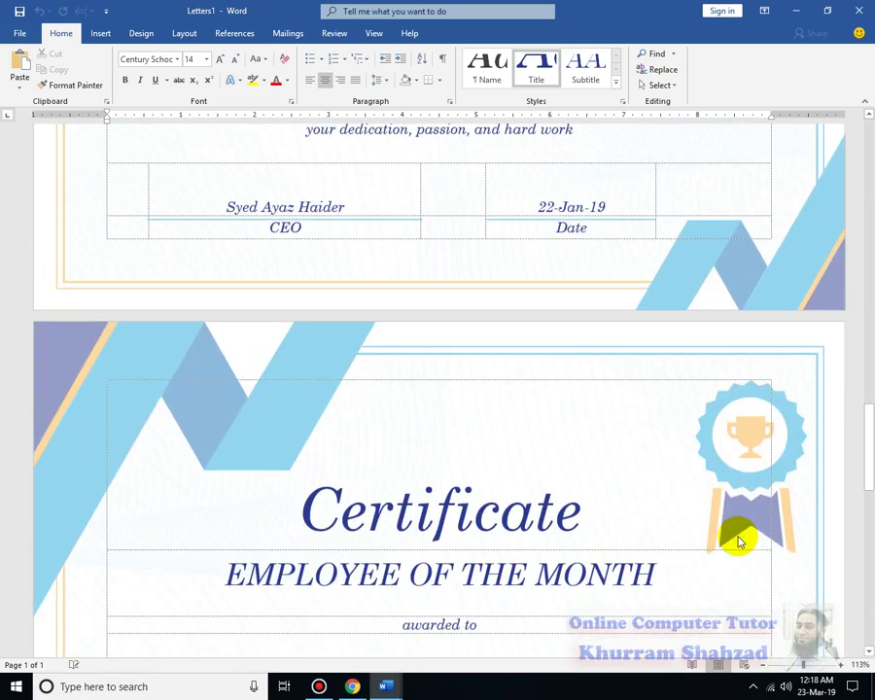
scroll(739, 536, "down", 15)
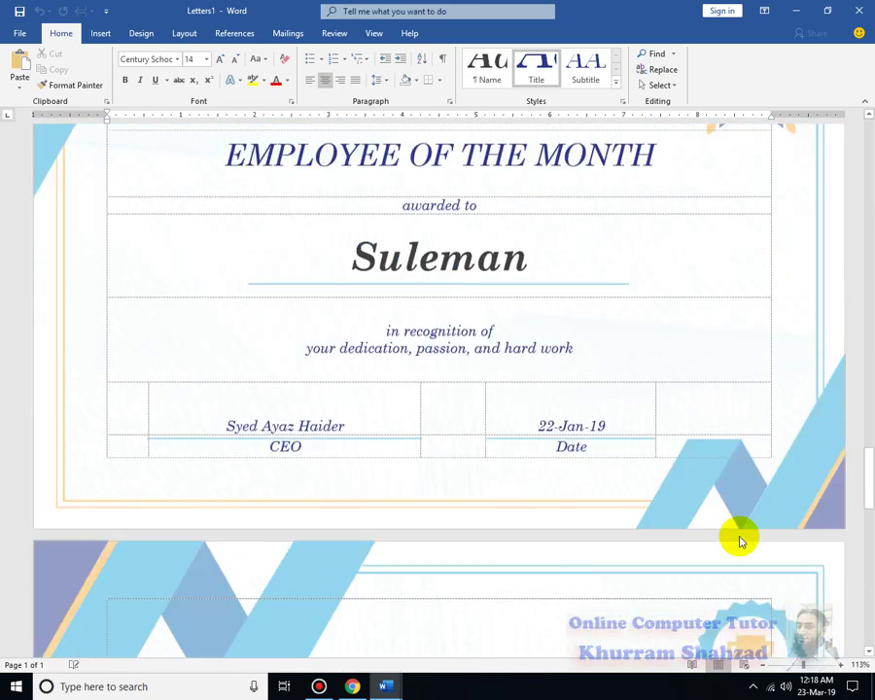
scroll(564, 505, "down", 10)
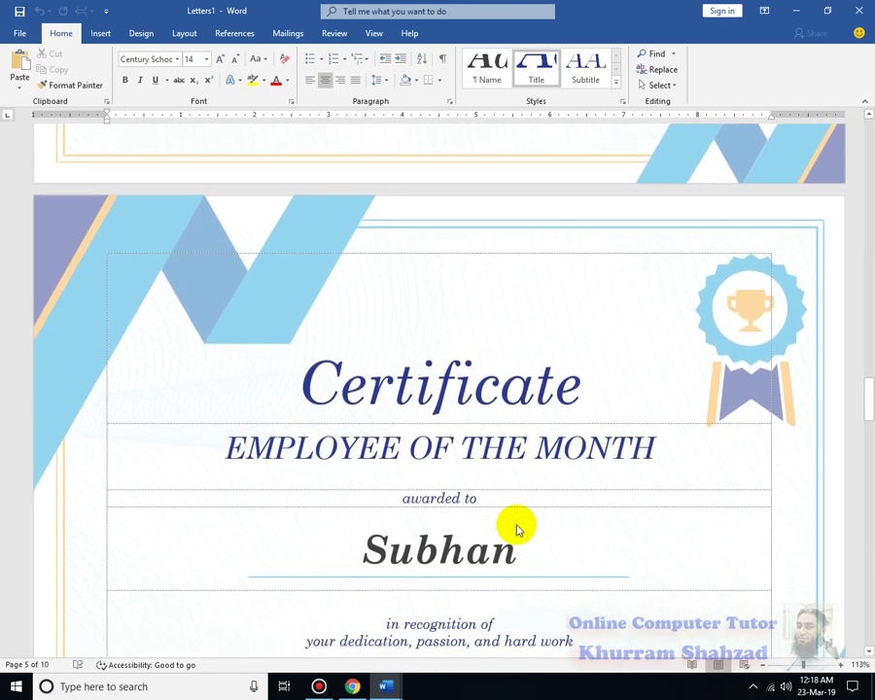
left_click(285, 34)
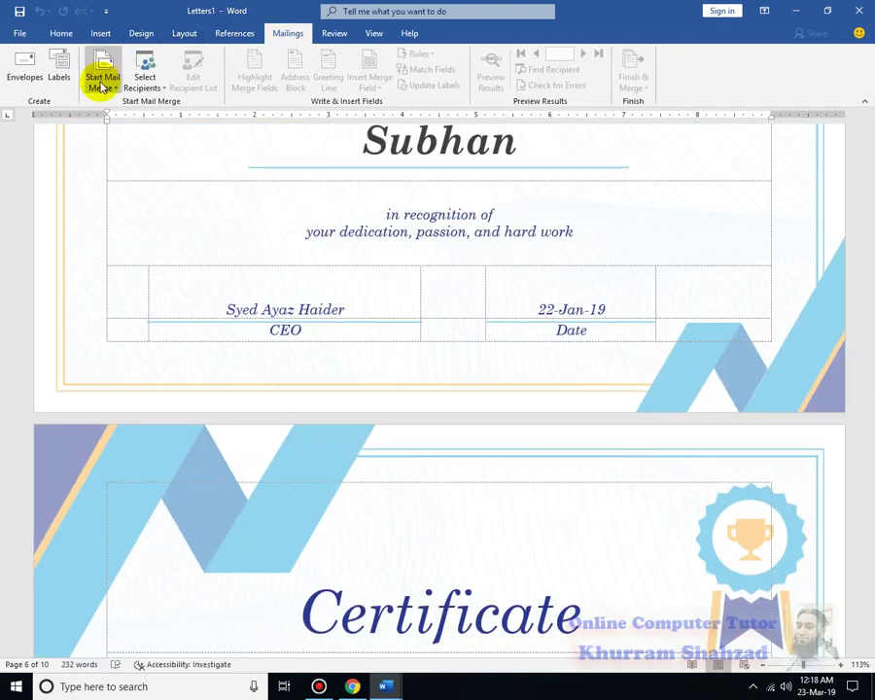